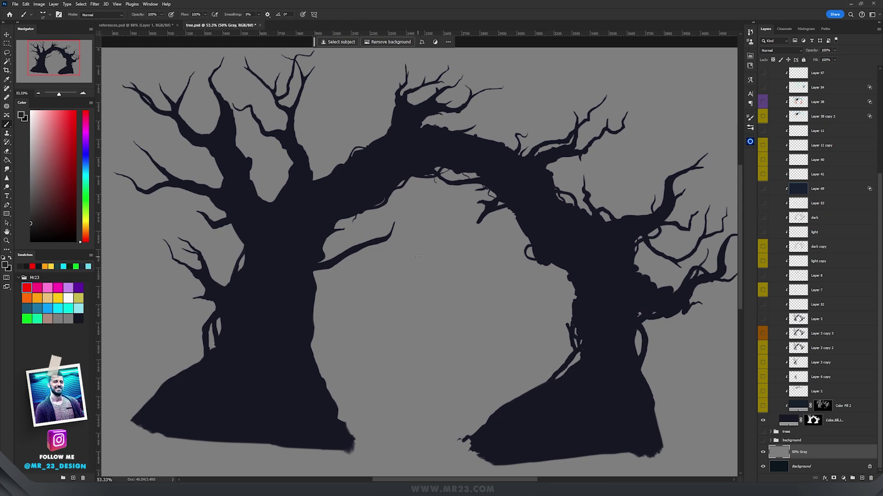
# - Examine the tree-arch silhouette and the reference images of twisted roots, branches and woven trunks
pyautogui.scroll(4, 338, 224)
pyautogui.moveTo(499, 197); pyautogui.dragTo(442, 135)
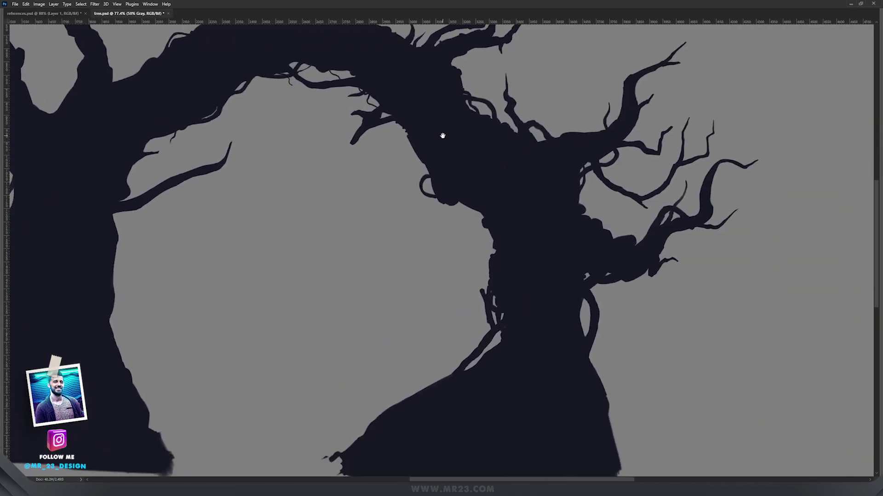
pyautogui.moveTo(483, 201); pyautogui.dragTo(410, 251)
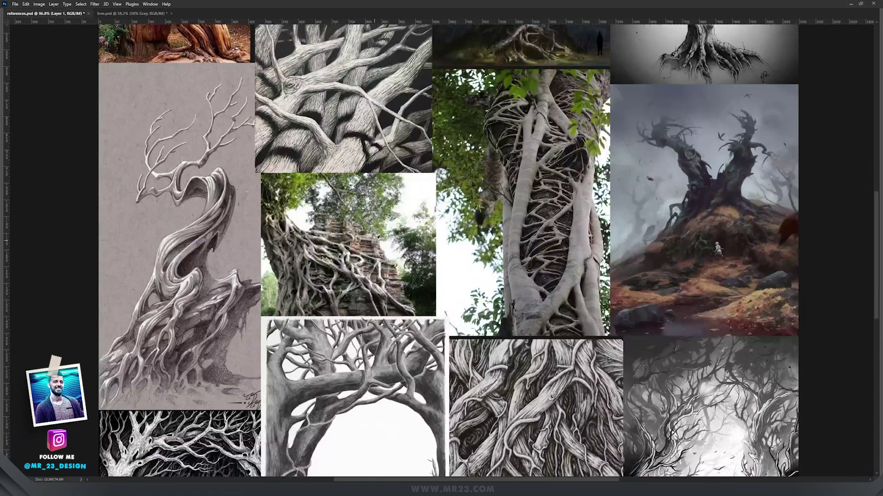
pyautogui.scroll(2, 383, 238)
pyautogui.moveTo(554, 292); pyautogui.dragTo(408, 166)
pyautogui.moveTo(436, 316); pyautogui.dragTo(608, 259)
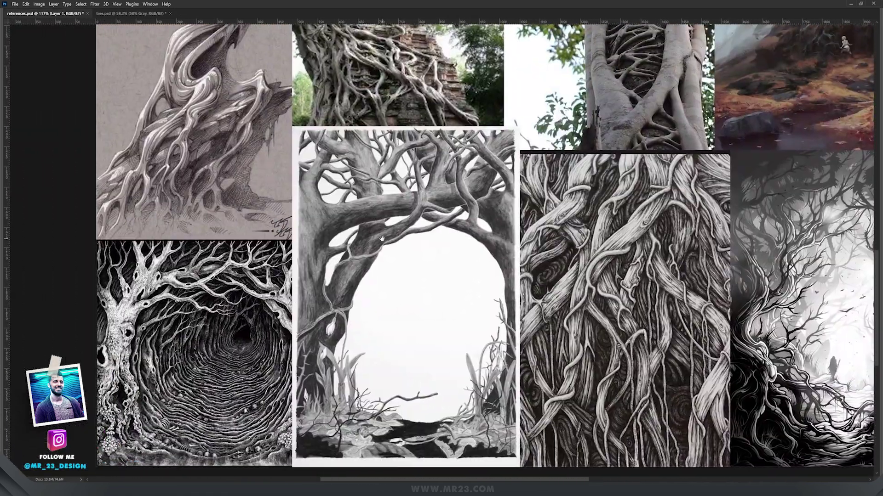
pyautogui.scroll(3, 211, 328)
pyautogui.moveTo(614, 216); pyautogui.dragTo(466, 311)
pyautogui.scroll(4, 362, 248)
pyautogui.scroll(-5, 363, 244)
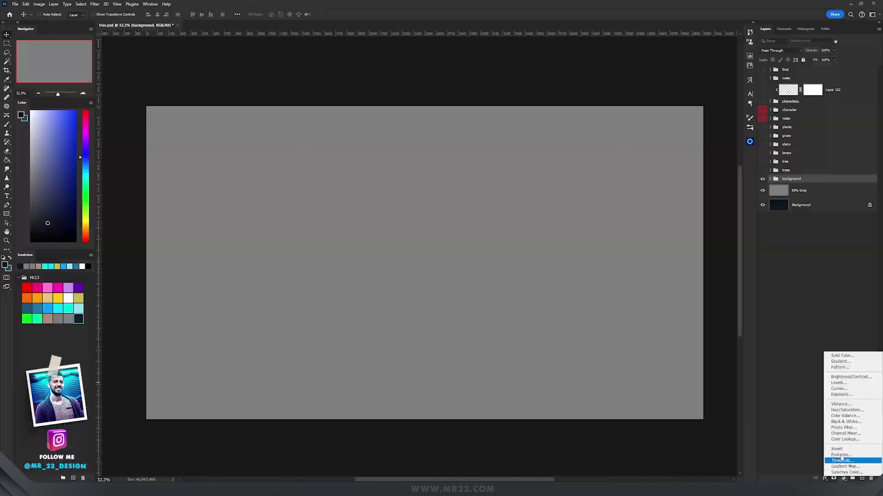
# - Add a solid colour fill layer in dark navy 171925 above the background group and invert its mask to black
pyautogui.click(842, 356)
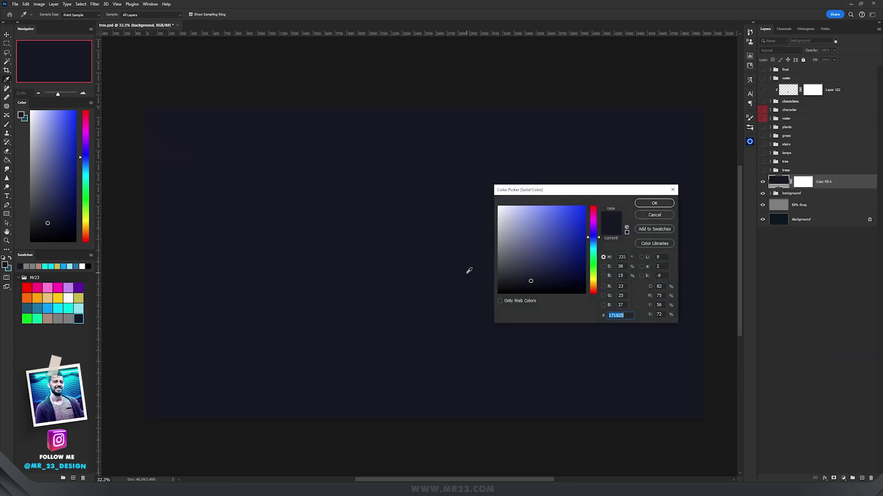
pyautogui.click(660, 202)
pyautogui.click(804, 184)
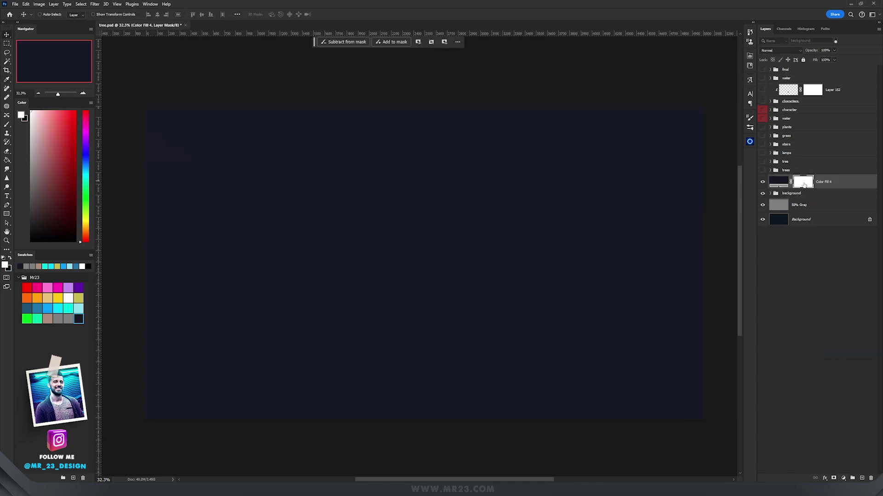
pyautogui.click(751, 57)
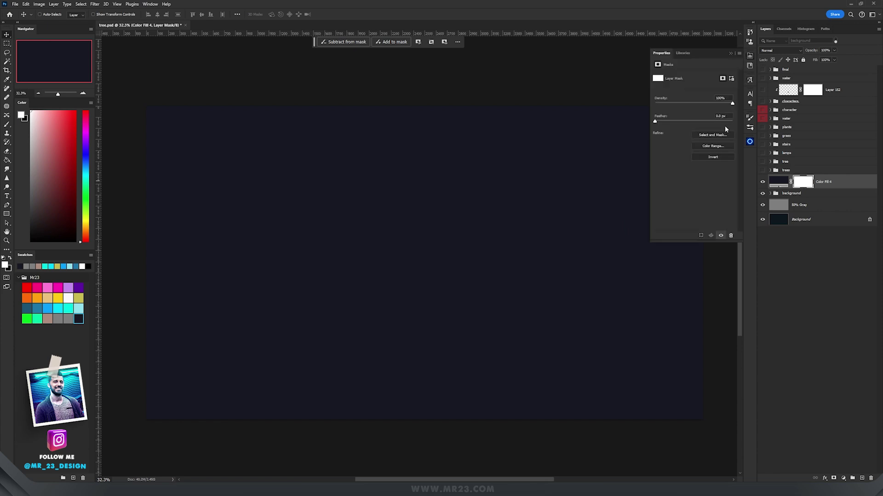
pyautogui.click(719, 157)
# - Paint a rough arch with two widened trunk bases in white on the fill layer's mask, using the Brush tool
pyautogui.press('b')
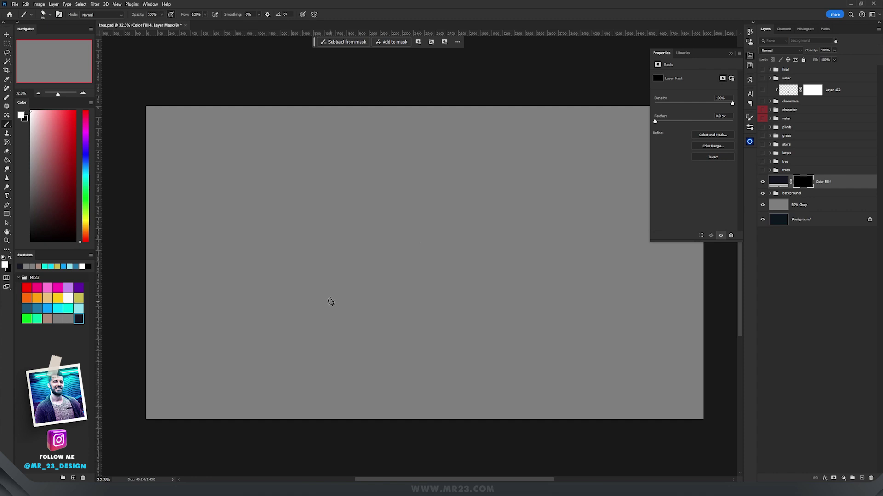
pyautogui.scroll(3, 329, 334)
pyautogui.moveTo(329, 333)
pyautogui.mouseDown()
pyautogui.moveTo(302, 299)
pyautogui.moveTo(351, 328)
pyautogui.moveTo(307, 268)
pyautogui.mouseUp()
pyautogui.scroll(-4, 307, 268)
pyautogui.moveTo(310, 237)
pyautogui.mouseDown()
pyautogui.moveTo(454, 223)
pyautogui.moveTo(473, 287)
pyautogui.moveTo(515, 330)
pyautogui.mouseUp()
pyautogui.scroll(5, 345, 212)
pyautogui.moveTo(269, 265); pyautogui.dragTo(293, 259)
pyautogui.moveTo(272, 288); pyautogui.dragTo(283, 285)
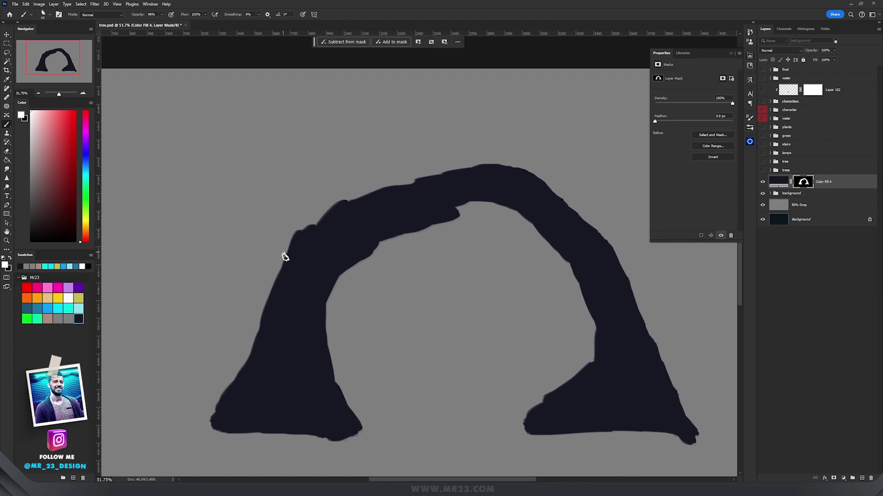
# - Paint bare branches growing from the arch's left shoulder on the mask, alternating white and black to shape their edges
pyautogui.scroll(1, 290, 267)
pyautogui.hscroll(-1, 289, 267)
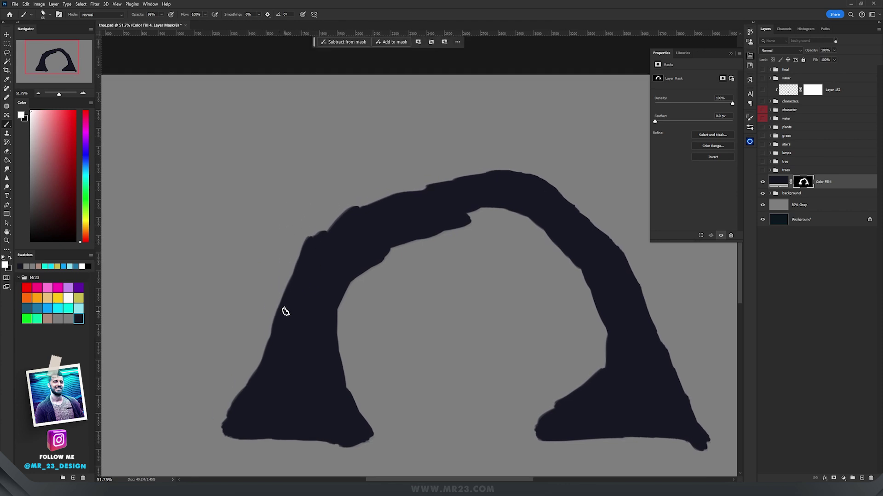
pyautogui.moveTo(289, 309); pyautogui.dragTo(308, 317)
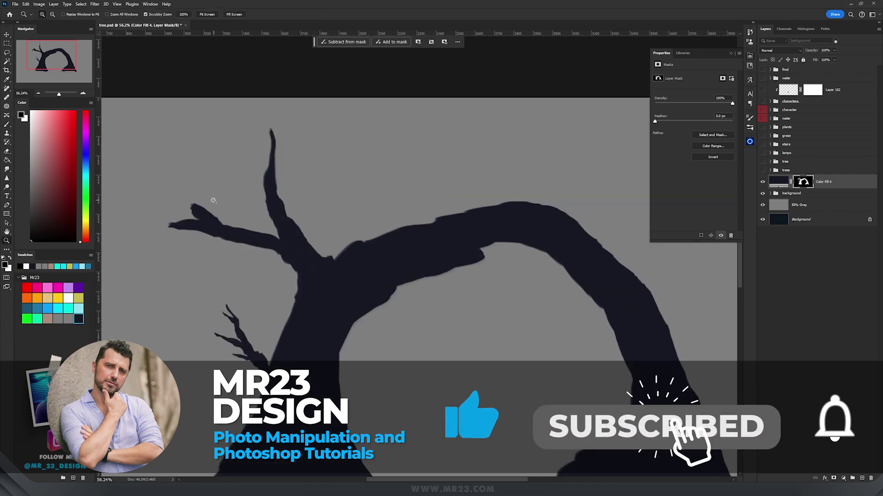
pyautogui.moveTo(213, 201); pyautogui.dragTo(257, 201)
pyautogui.press('x')
pyautogui.moveTo(213, 257); pyautogui.dragTo(325, 271)
pyautogui.moveTo(295, 255)
pyautogui.mouseDown()
pyautogui.moveTo(271, 173)
pyautogui.moveTo(294, 163)
pyautogui.mouseUp()
pyautogui.press('x')
pyautogui.moveTo(263, 211); pyautogui.dragTo(179, 131)
# - Paint thin forked twigs around the tip of the tall upper-left branch on the mask and refine their shape
pyautogui.moveTo(368, 269); pyautogui.dragTo(358, 186)
pyautogui.moveTo(368, 239); pyautogui.dragTo(369, 253)
pyautogui.press('x')
pyautogui.moveTo(366, 193); pyautogui.dragTo(372, 142)
pyautogui.moveTo(414, 322)
pyautogui.mouseDown()
pyautogui.moveTo(371, 200)
pyautogui.moveTo(321, 199)
pyautogui.mouseUp()
pyautogui.moveTo(411, 229); pyautogui.dragTo(455, 228)
pyautogui.moveTo(235, 202)
pyautogui.mouseDown()
pyautogui.moveTo(295, 167)
pyautogui.moveTo(350, 291)
pyautogui.mouseUp()
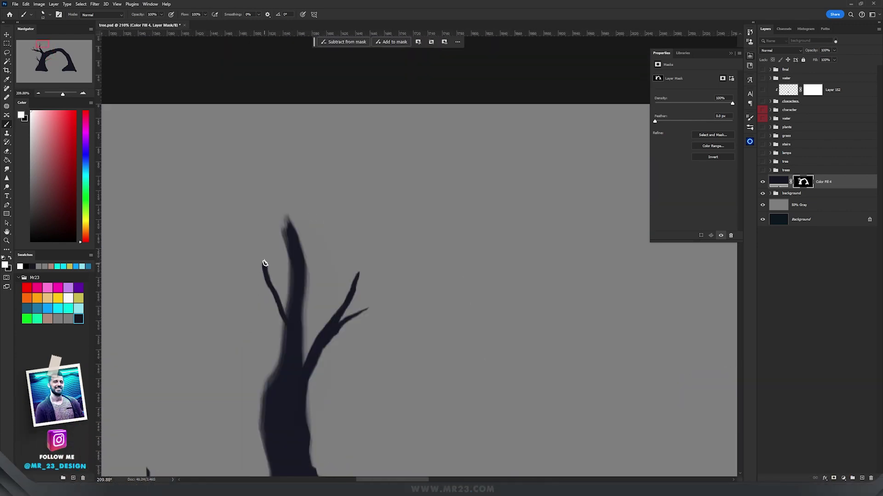
pyautogui.moveTo(303, 317); pyautogui.dragTo(296, 167)
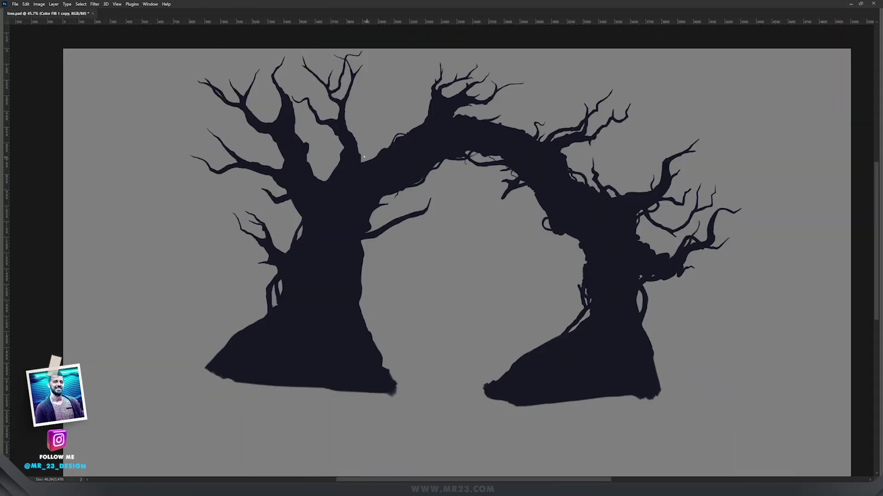
# - Examine the completed tree-arch silhouette, including its branches, looping roots and trunk bases
pyautogui.moveTo(372, 140); pyautogui.dragTo(365, 193)
pyautogui.moveTo(530, 183); pyautogui.dragTo(546, 177)
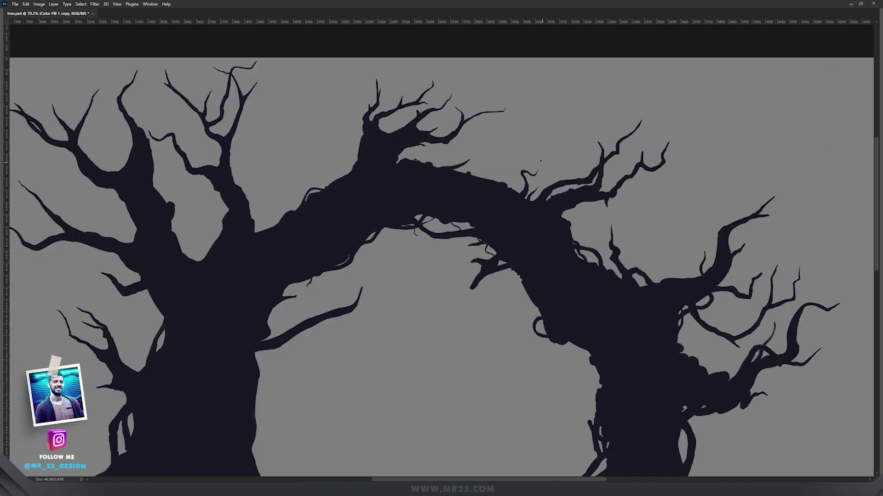
pyautogui.scroll(-3, 584, 218)
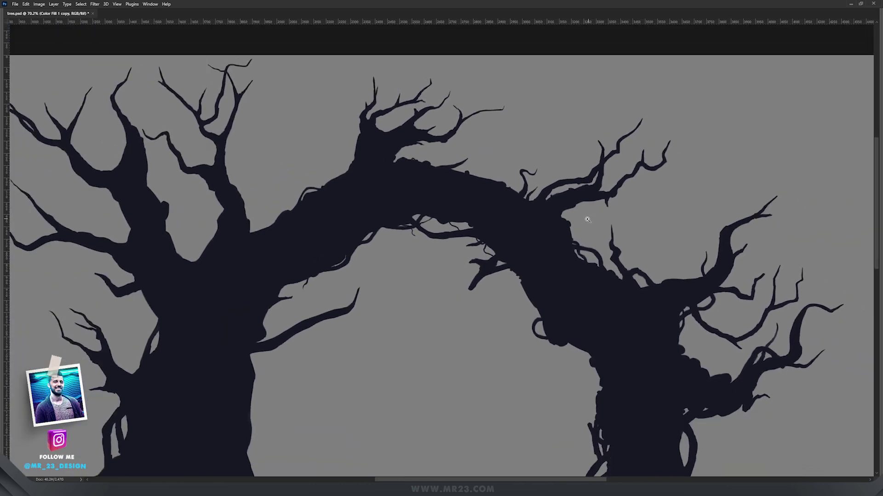
pyautogui.moveTo(392, 221); pyautogui.dragTo(414, 151)
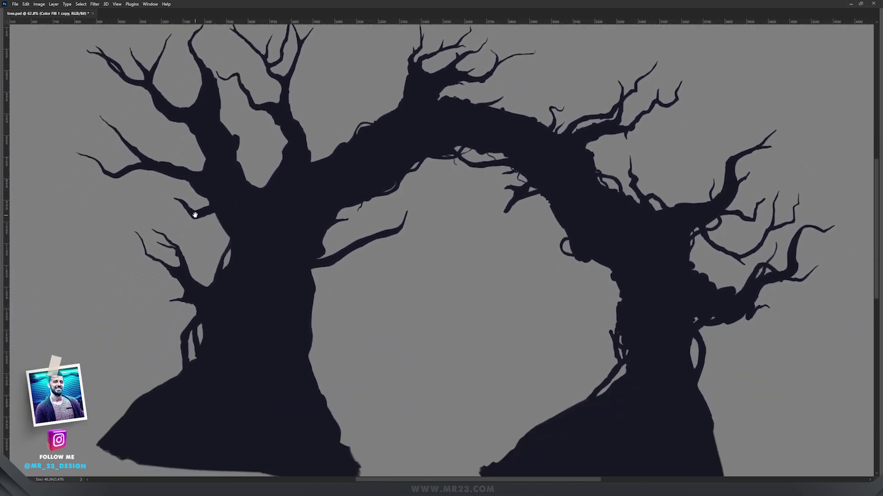
pyautogui.scroll(3, 195, 214)
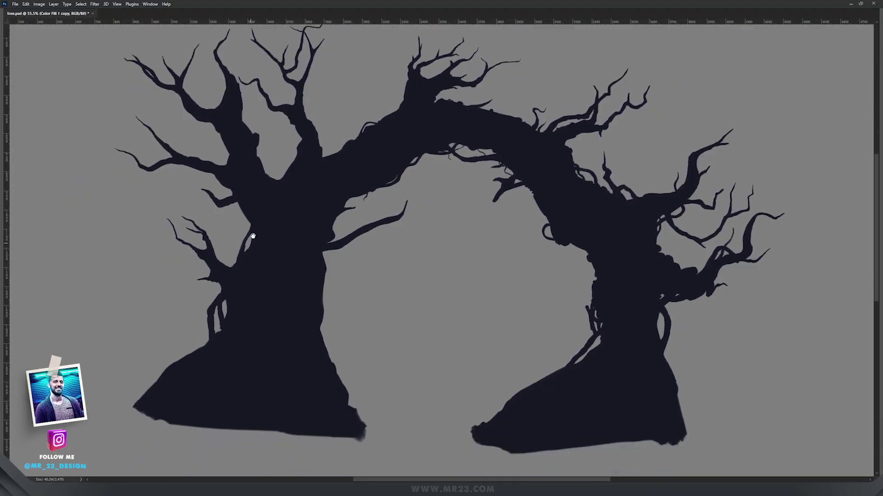
pyautogui.moveTo(253, 236); pyautogui.dragTo(289, 230)
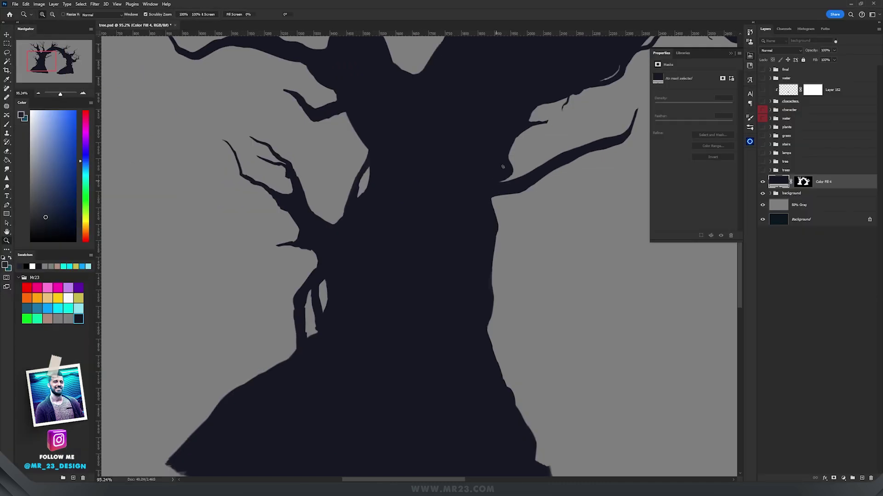
pyautogui.moveTo(481, 203); pyautogui.dragTo(417, 178)
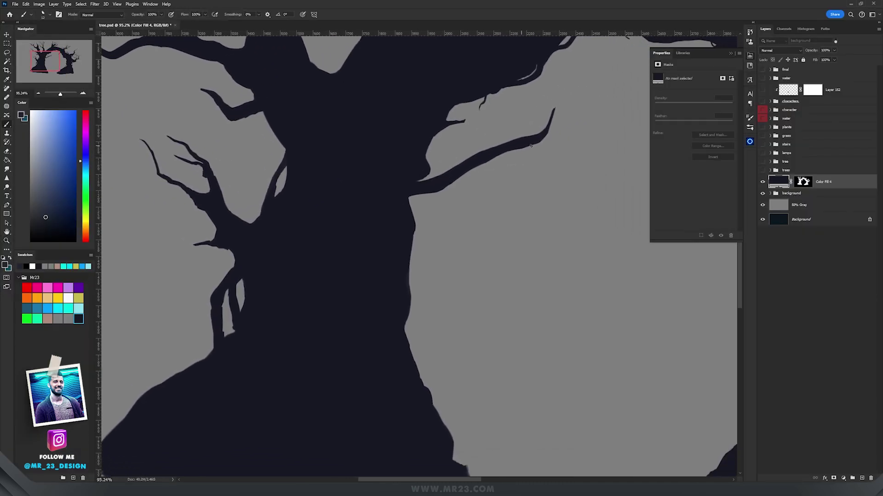
# - Add a solid colour fill layer in 202530, clip it to the tree silhouette and invert its mask to black
pyautogui.click(843, 479)
pyautogui.click(844, 358)
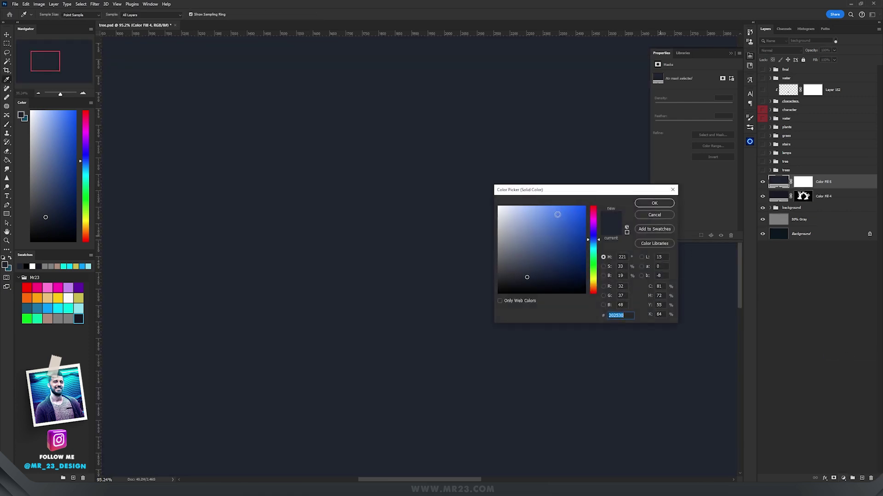
pyautogui.click(647, 203)
pyautogui.click(799, 183)
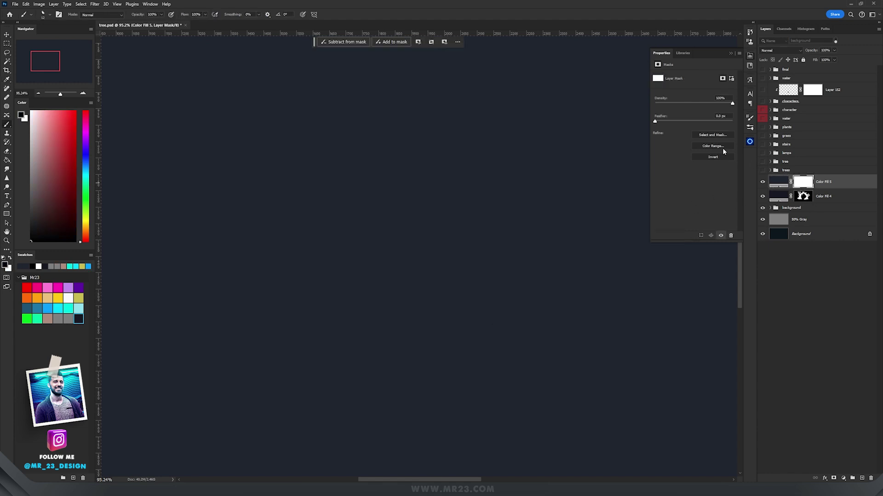
pyautogui.click(713, 157)
pyautogui.press('x')
pyautogui.moveTo(378, 190)
pyautogui.mouseDown()
pyautogui.moveTo(368, 223)
pyautogui.moveTo(382, 183)
pyautogui.mouseUp()
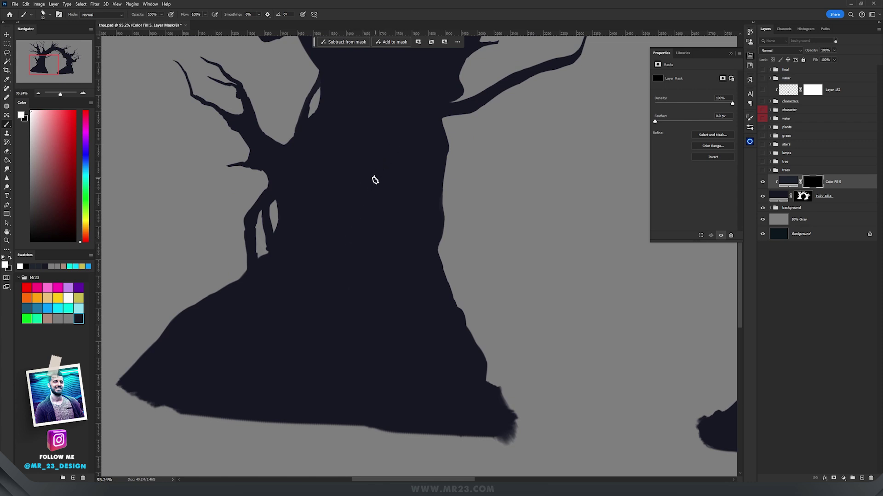
# - Paint long interlacing root strands in white on the clipped fill's mask, running down the left trunk to its base
pyautogui.scroll(3, 373, 185)
pyautogui.moveTo(583, 103)
pyautogui.mouseDown()
pyautogui.moveTo(299, 280)
pyautogui.moveTo(393, 70)
pyautogui.mouseUp()
pyautogui.moveTo(386, 73); pyautogui.dragTo(344, 408)
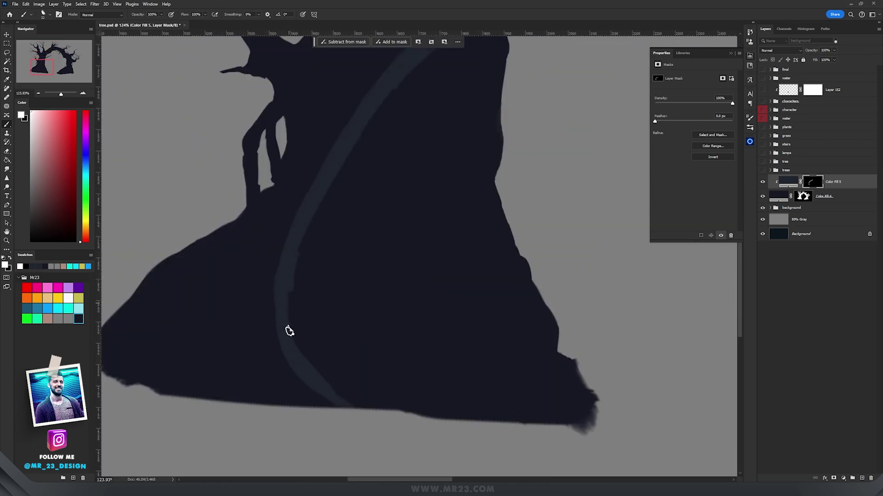
pyautogui.moveTo(319, 275); pyautogui.dragTo(356, 426)
pyautogui.moveTo(285, 65); pyautogui.dragTo(318, 272)
pyautogui.moveTo(313, 350); pyautogui.dragTo(359, 333)
pyautogui.moveTo(401, 359); pyautogui.dragTo(399, 193)
pyautogui.moveTo(399, 193)
pyautogui.mouseDown()
pyautogui.moveTo(377, 315)
pyautogui.moveTo(372, 240)
pyautogui.mouseUp()
pyautogui.moveTo(368, 230); pyautogui.dragTo(306, 414)
pyautogui.moveTo(482, 294)
pyautogui.mouseDown()
pyautogui.moveTo(437, 268)
pyautogui.moveTo(377, 432)
pyautogui.mouseUp()
pyautogui.moveTo(382, 229); pyautogui.dragTo(349, 406)
pyautogui.moveTo(340, 405)
pyautogui.mouseDown()
pyautogui.moveTo(429, 272)
pyautogui.moveTo(425, 216)
pyautogui.mouseUp()
pyautogui.moveTo(333, 346)
pyautogui.mouseDown()
pyautogui.moveTo(402, 292)
pyautogui.moveTo(402, 147)
pyautogui.mouseUp()
pyautogui.moveTo(438, 296); pyautogui.dragTo(502, 328)
pyautogui.moveTo(290, 122); pyautogui.dragTo(322, 240)
pyautogui.moveTo(547, 414)
pyautogui.mouseDown()
pyautogui.moveTo(498, 282)
pyautogui.moveTo(487, 125)
pyautogui.mouseUp()
pyautogui.moveTo(418, 154); pyautogui.dragTo(418, 245)
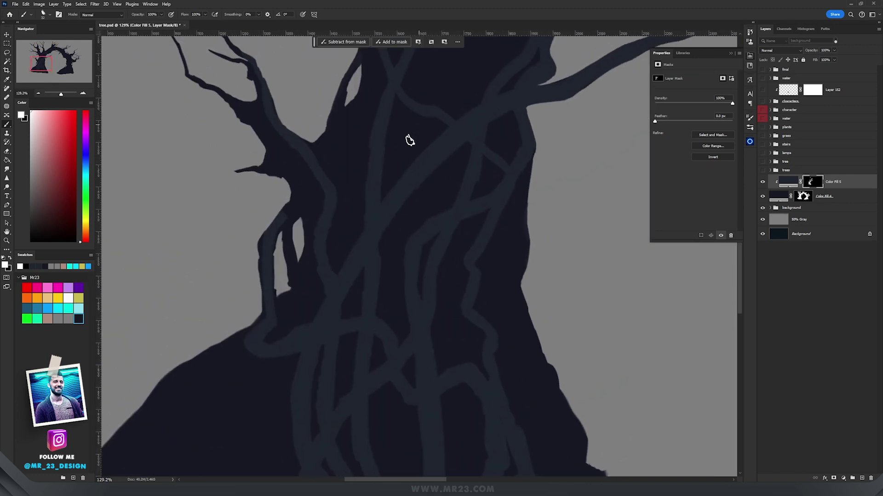
pyautogui.moveTo(428, 297); pyautogui.dragTo(455, 260)
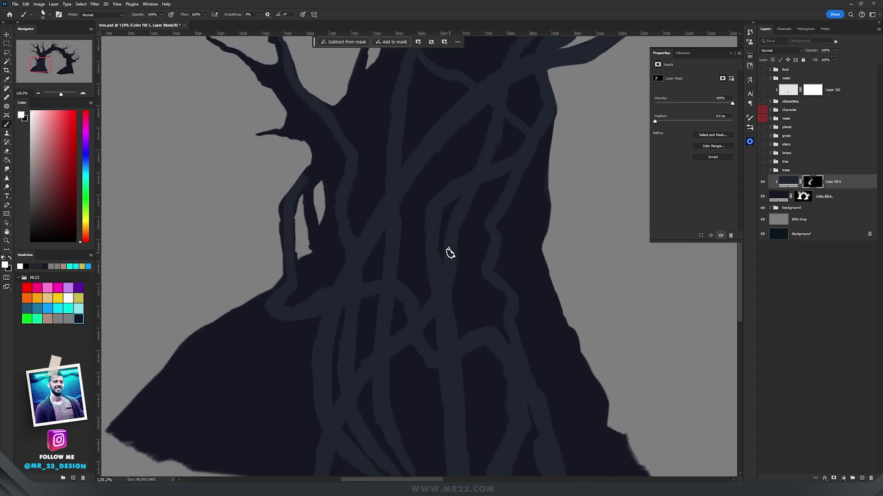
pyautogui.moveTo(489, 189); pyautogui.dragTo(437, 189)
pyautogui.moveTo(520, 182)
pyautogui.mouseDown()
pyautogui.moveTo(427, 262)
pyautogui.moveTo(463, 265)
pyautogui.moveTo(474, 232)
pyautogui.mouseUp()
# - Paint thin black lines on the mask where the central roots cross, separating the overlapping strands
pyautogui.press('b')
pyautogui.press('z')
pyautogui.moveTo(263, 338)
pyautogui.mouseDown()
pyautogui.moveTo(385, 209)
pyautogui.moveTo(327, 208)
pyautogui.moveTo(381, 195)
pyautogui.mouseUp()
pyautogui.press('b')
pyautogui.press('v')
pyautogui.press('z')
pyautogui.press('b')
pyautogui.press('x')
pyautogui.moveTo(369, 226); pyautogui.dragTo(353, 237)
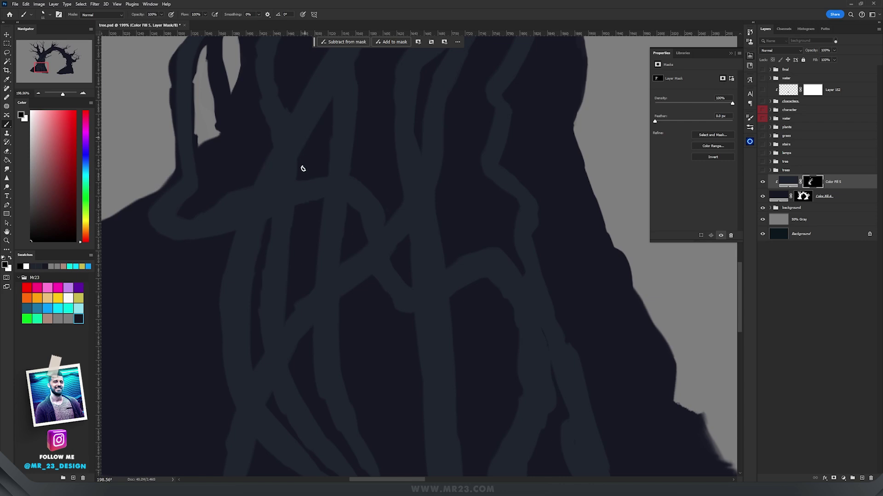
pyautogui.moveTo(378, 239); pyautogui.dragTo(312, 152)
pyautogui.press('z')
pyautogui.moveTo(337, 73); pyautogui.dragTo(366, 217)
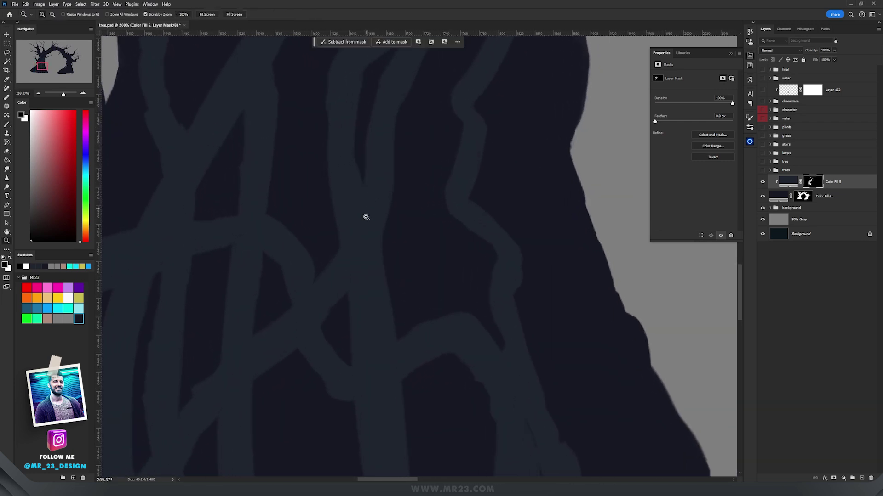
pyautogui.press('b')
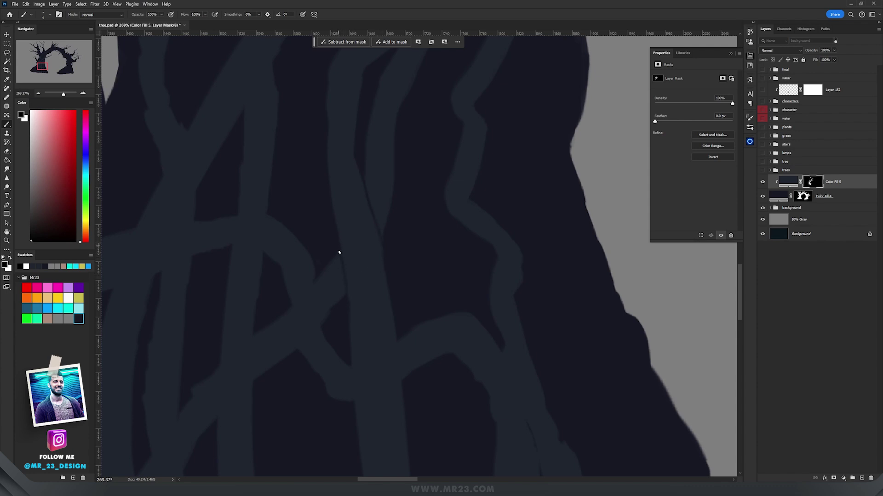
# - Outline the lower arching root in black on the mask so it passes over the central vertical root
pyautogui.press('z')
pyautogui.moveTo(389, 232); pyautogui.dragTo(382, 220)
pyautogui.moveTo(387, 304); pyautogui.dragTo(407, 295)
pyautogui.press('b')
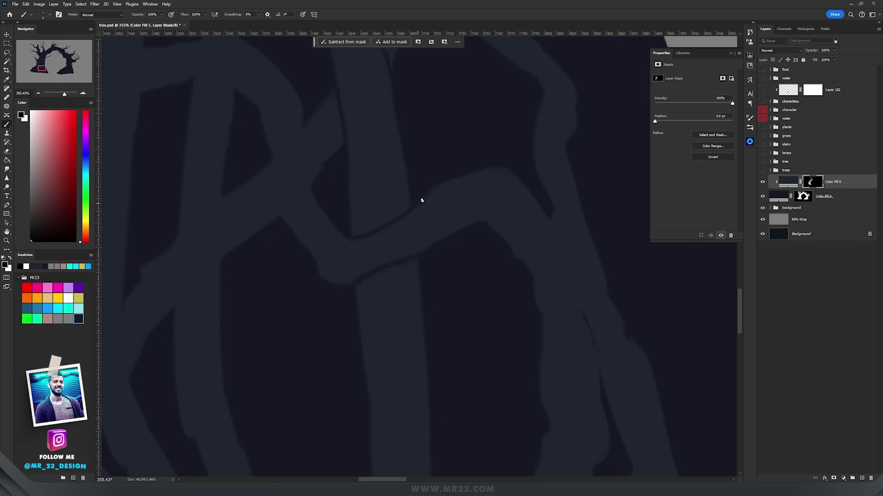
# - Separate the overlapping strands higher up the trunk with a thin black line on the mask
pyautogui.press('z')
pyautogui.moveTo(456, 148); pyautogui.dragTo(432, 147)
pyautogui.press('b')
pyautogui.moveTo(463, 104); pyautogui.dragTo(425, 205)
pyautogui.press('z')
pyautogui.moveTo(405, 152); pyautogui.dragTo(442, 151)
pyautogui.press('b')
pyautogui.moveTo(426, 90); pyautogui.dragTo(360, 238)
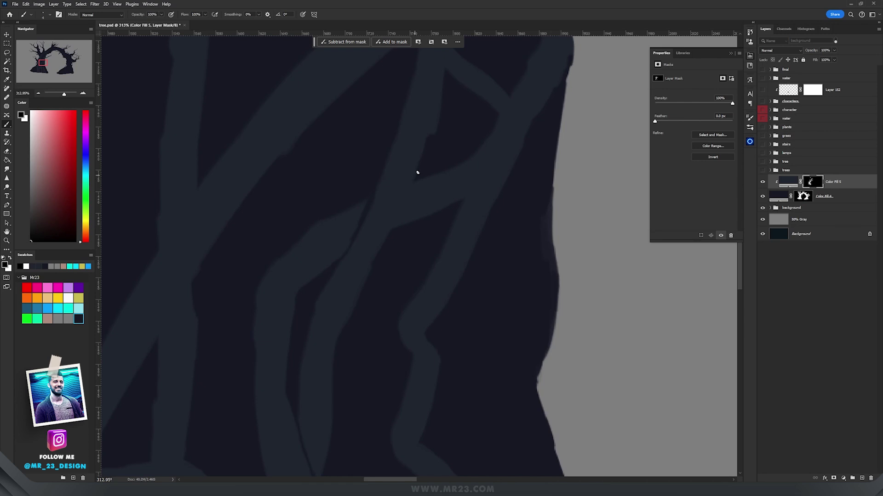
# - Paint black separation lines at the remaining upper and left root crossings so the strands weave over and under
pyautogui.moveTo(402, 179); pyautogui.dragTo(408, 150)
pyautogui.moveTo(275, 212); pyautogui.dragTo(469, 92)
pyautogui.moveTo(374, 264); pyautogui.dragTo(382, 78)
pyautogui.press('z')
pyautogui.moveTo(274, 244); pyautogui.dragTo(283, 244)
pyautogui.press('b')
pyautogui.scroll(-2, 431, 295)
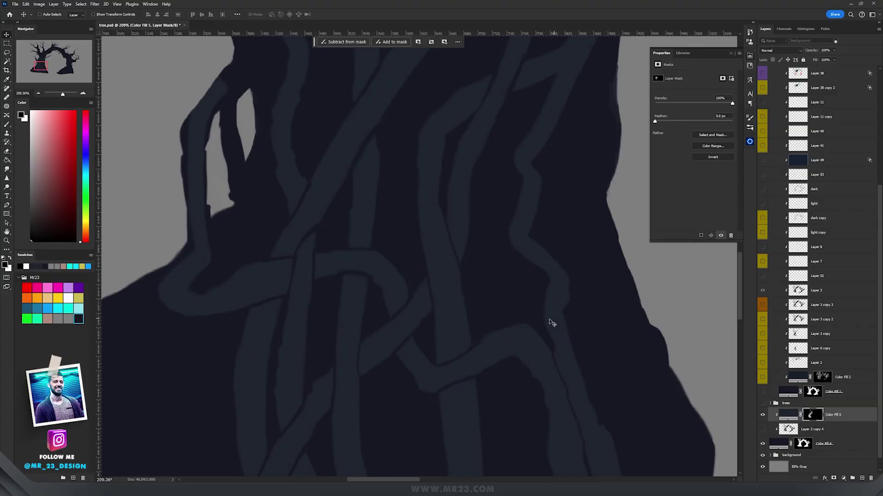
# - Add a new clipped layer above the root colour fill and set its blend mode to Multiply
pyautogui.press('z')
pyautogui.moveTo(541, 323); pyautogui.dragTo(550, 317)
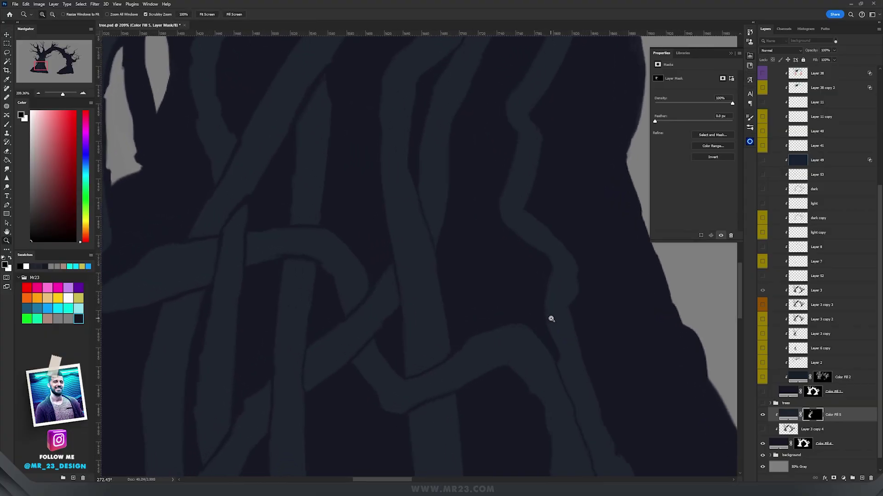
pyautogui.moveTo(479, 238); pyautogui.dragTo(469, 220)
pyautogui.moveTo(469, 189); pyautogui.dragTo(445, 242)
pyautogui.moveTo(445, 242); pyautogui.dragTo(460, 242)
pyautogui.moveTo(446, 272)
pyautogui.mouseDown()
pyautogui.moveTo(459, 266)
pyautogui.moveTo(450, 272)
pyautogui.mouseUp()
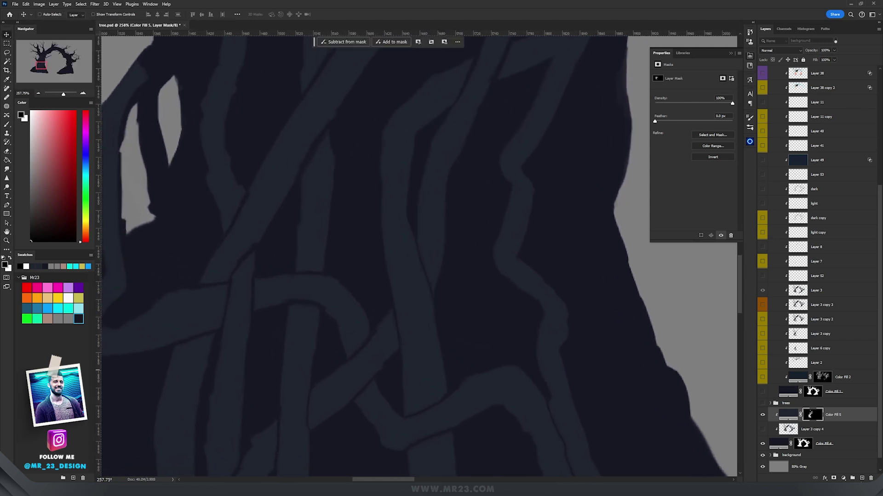
pyautogui.click(861, 480)
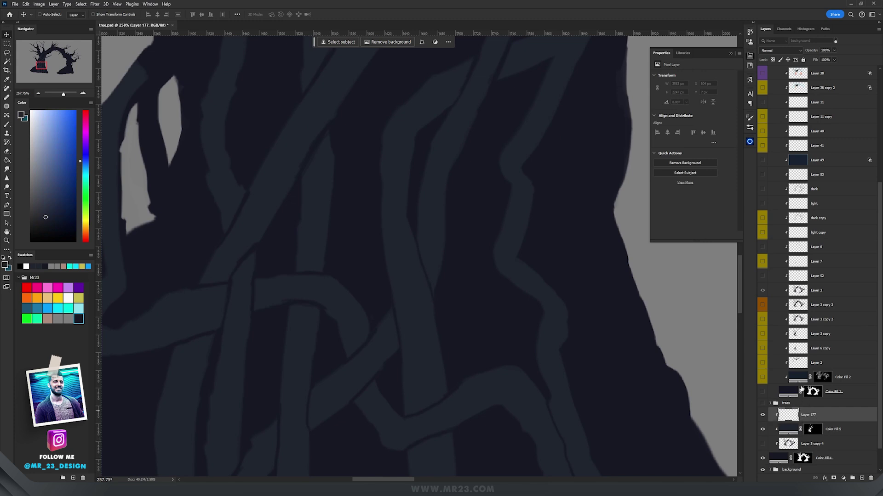
pyautogui.click(777, 52)
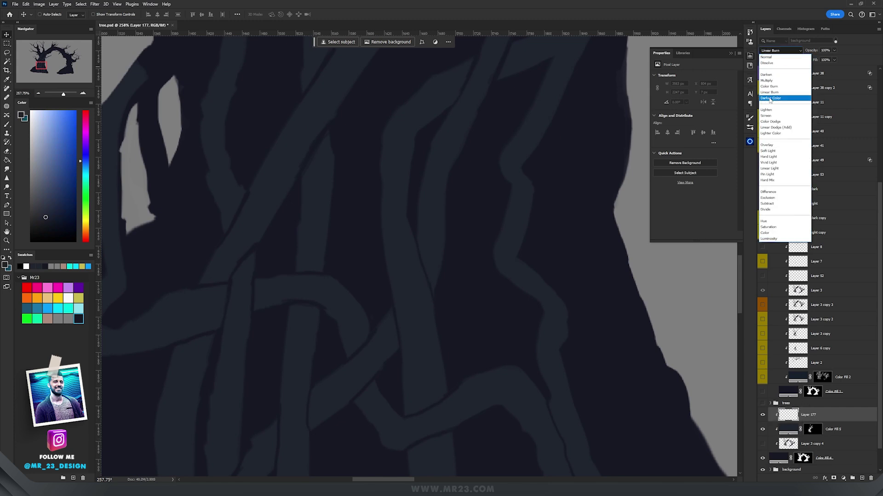
pyautogui.click(769, 81)
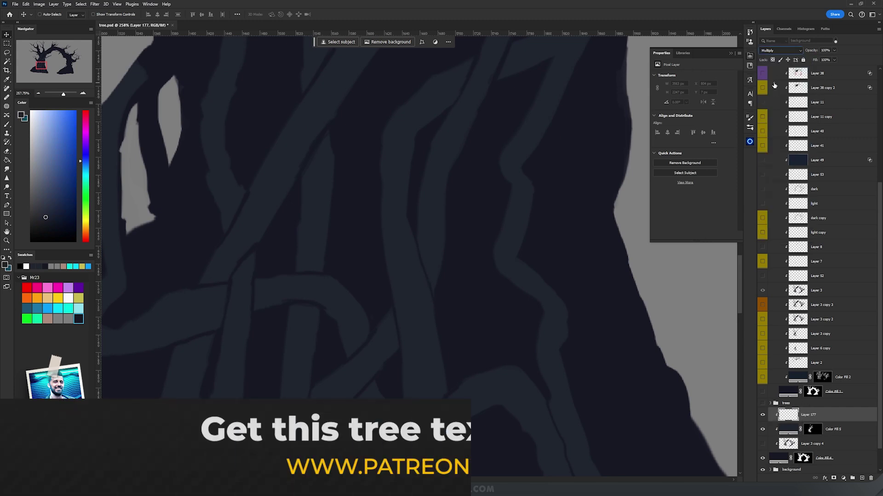
# - Choose the Brush tool with the tree texture brush preset for shading the roots
pyautogui.press('b')
pyautogui.rightClick(374, 194)
pyautogui.click(372, 310)
pyautogui.click(445, 4)
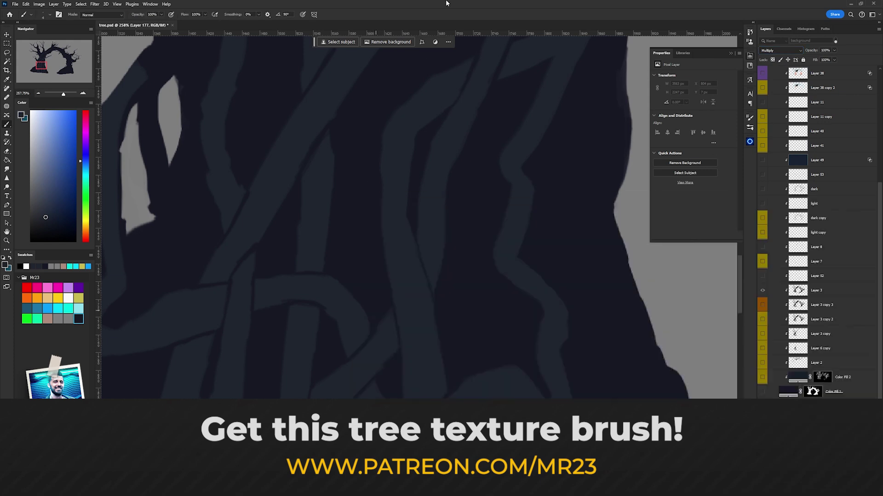
pyautogui.moveTo(314, 195); pyautogui.dragTo(343, 183)
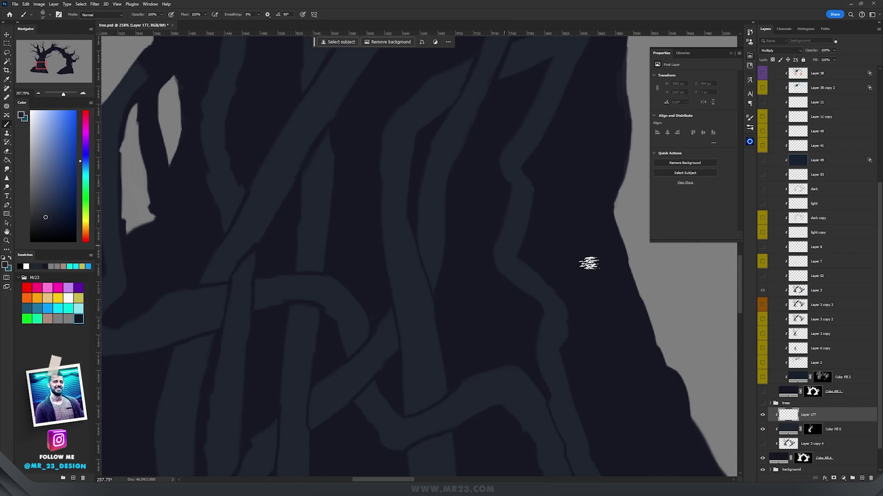
# - Examine the unshaded roots across the left trunk and the tree's arch
pyautogui.moveTo(393, 255); pyautogui.dragTo(324, 77)
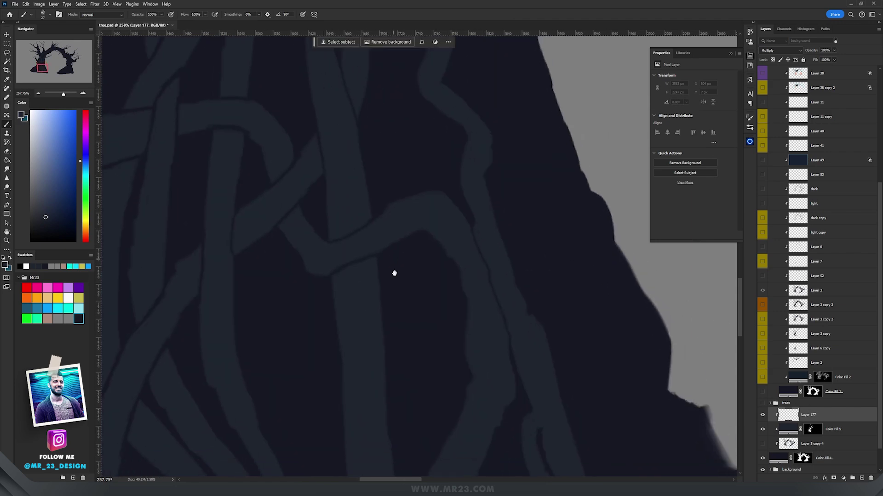
pyautogui.moveTo(445, 185); pyautogui.dragTo(358, 185)
pyautogui.moveTo(484, 119); pyautogui.dragTo(403, 198)
pyautogui.scroll(5, 448, 199)
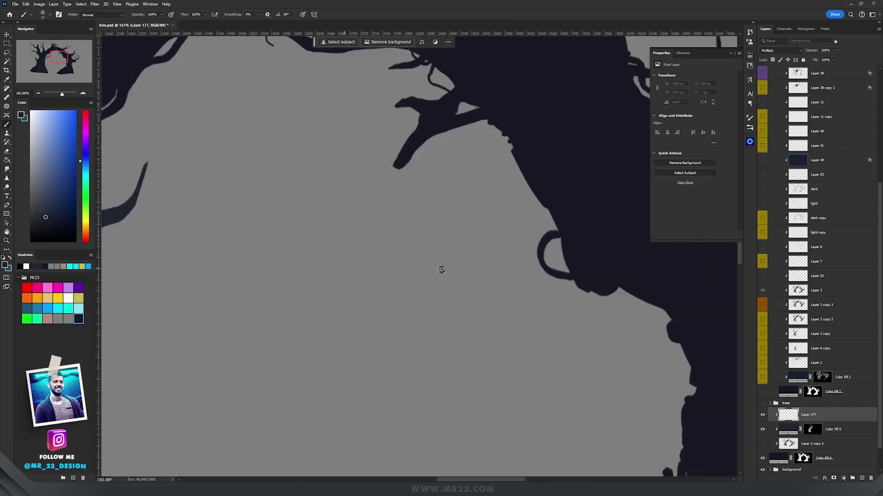
pyautogui.moveTo(272, 253); pyautogui.dragTo(390, 157)
pyautogui.moveTo(387, 194); pyautogui.dragTo(381, 141)
pyautogui.moveTo(210, 181); pyautogui.dragTo(283, 257)
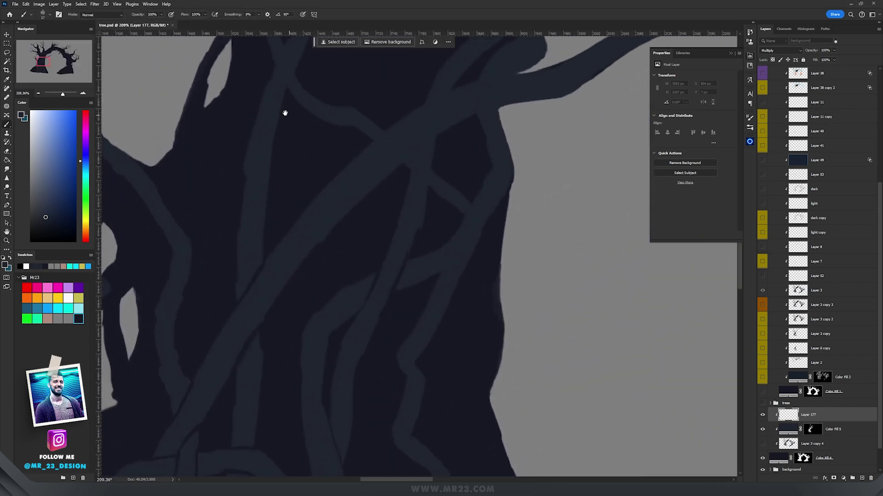
pyautogui.moveTo(283, 70); pyautogui.dragTo(284, 142)
pyautogui.moveTo(240, 356); pyautogui.dragTo(247, 215)
pyautogui.moveTo(227, 392)
pyautogui.mouseDown()
pyautogui.moveTo(338, 251)
pyautogui.moveTo(251, 146)
pyautogui.mouseUp()
pyautogui.moveTo(219, 181); pyautogui.dragTo(272, 181)
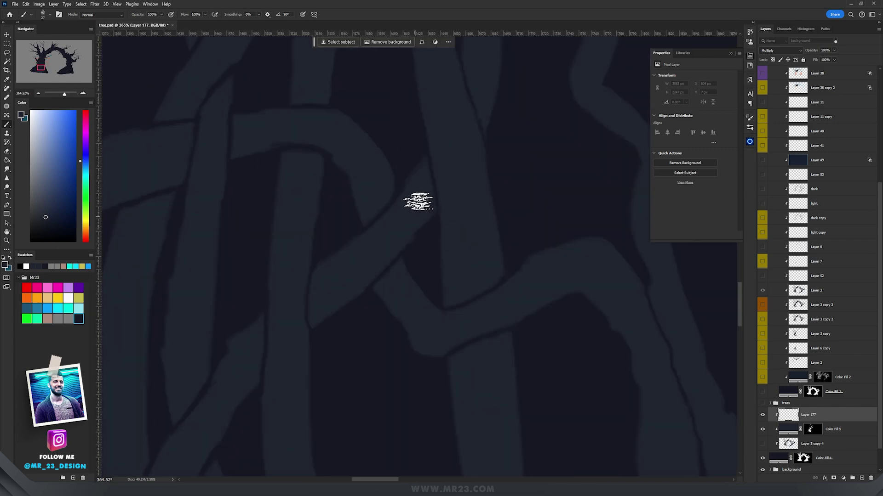
# - Load the root fill's mask as a selection and set the texture brush to 10% flow, pressure-controlled opacity and a larger size
pyautogui.keyDown('ctrl'); pyautogui.click(811, 430); pyautogui.keyUp('ctrl')
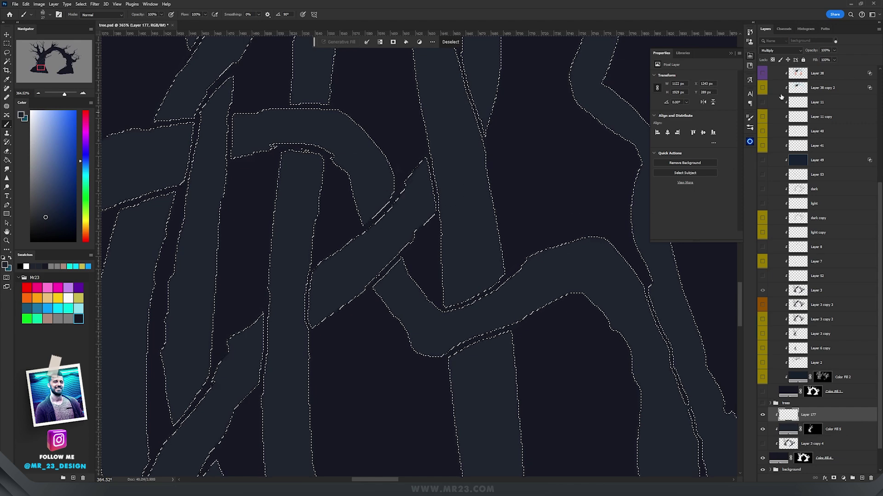
pyautogui.press('alt')
pyautogui.hotkey('shift', '1')
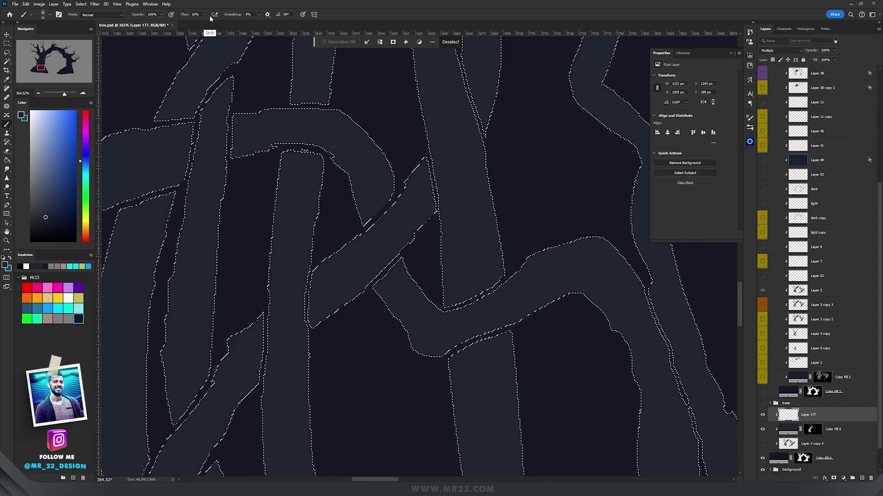
pyautogui.click(171, 14)
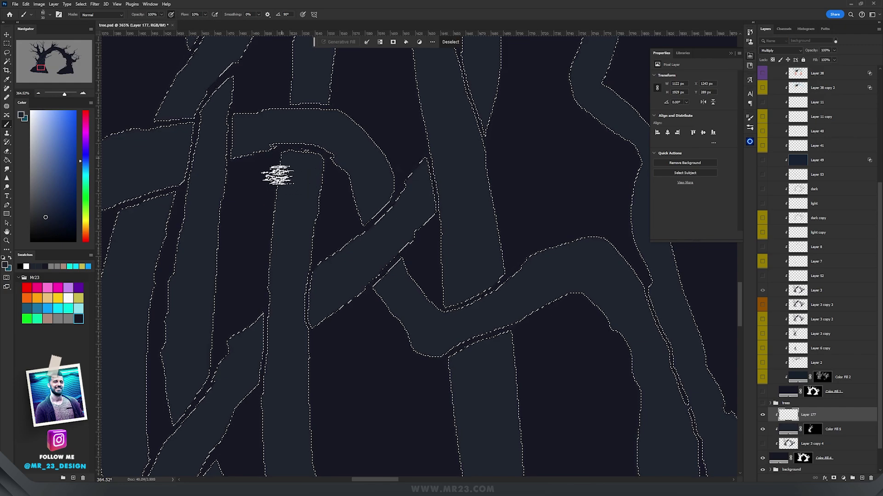
pyautogui.keyDown('alt'); pyautogui.rightClick(305, 183); pyautogui.keyUp('alt')
pyautogui.press(']')
pyautogui.press(']')
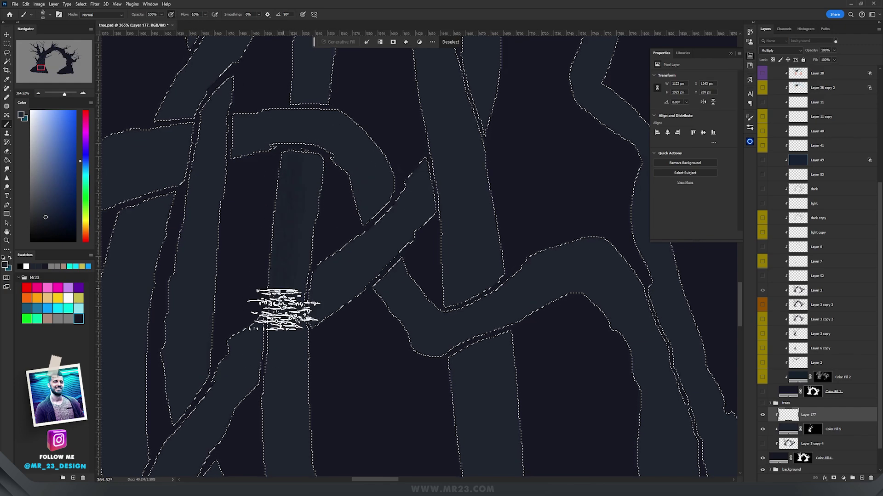
# - Shade the edges of the roots and their crossings with dark textured strokes on the Multiply layer, and clear the selection
pyautogui.moveTo(463, 362); pyautogui.dragTo(327, 123)
pyautogui.scroll(-1, 328, 123)
pyautogui.keyDown('alt'); pyautogui.rightClick(277, 260); pyautogui.keyUp('alt')
pyautogui.moveTo(294, 90)
pyautogui.mouseDown()
pyautogui.moveTo(280, 261)
pyautogui.moveTo(339, 344)
pyautogui.mouseUp()
pyautogui.moveTo(229, 391); pyautogui.dragTo(327, 129)
pyautogui.moveTo(322, 60)
pyautogui.mouseDown()
pyautogui.moveTo(269, 426)
pyautogui.moveTo(327, 69)
pyautogui.moveTo(321, 285)
pyautogui.mouseUp()
pyautogui.moveTo(597, 436); pyautogui.dragTo(312, 78)
pyautogui.moveTo(402, 125); pyautogui.dragTo(414, 432)
pyautogui.moveTo(263, 92)
pyautogui.mouseDown()
pyautogui.moveTo(283, 385)
pyautogui.moveTo(481, 370)
pyautogui.moveTo(459, 370)
pyautogui.mouseUp()
pyautogui.hotkey('ctrl', 'd')
# - Add another layer above the shading layer, clip it to the fill below and set its blend mode to Screen
pyautogui.moveTo(528, 282); pyautogui.dragTo(451, 109)
pyautogui.keyDown('alt'); pyautogui.rightClick(434, 178); pyautogui.keyUp('alt')
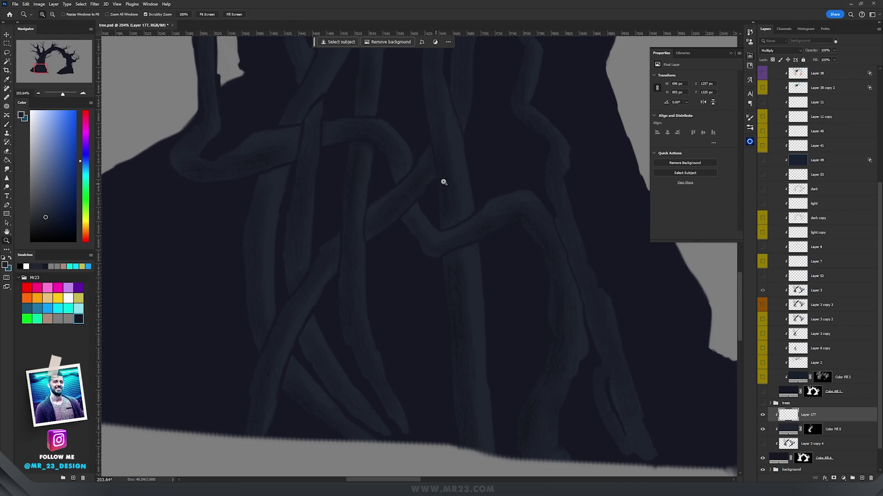
pyautogui.moveTo(443, 181); pyautogui.dragTo(465, 169)
pyautogui.scroll(-3, 465, 169)
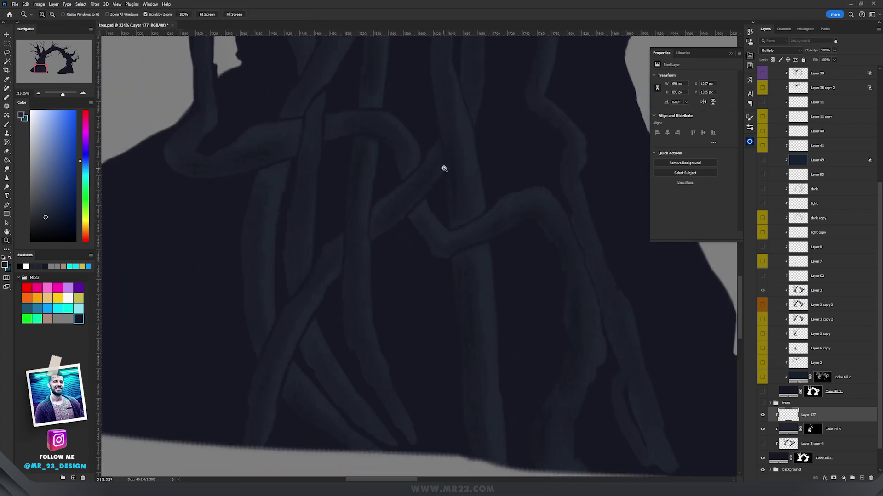
pyautogui.click(862, 479)
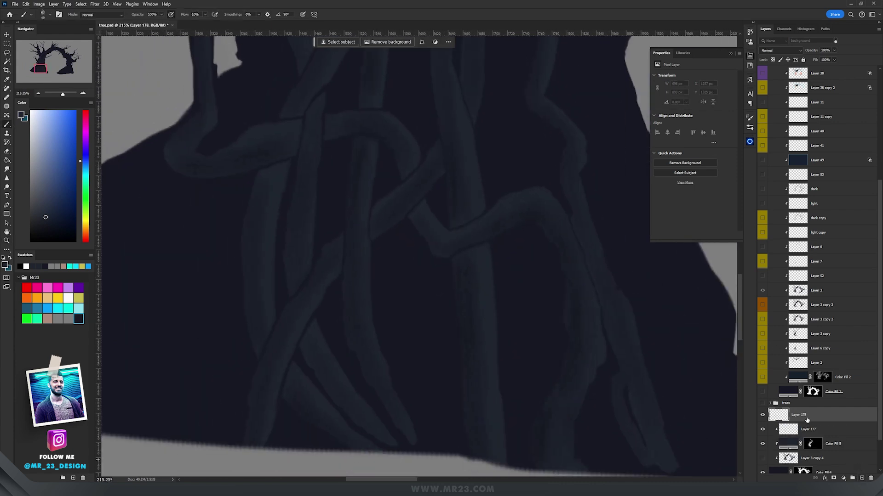
pyautogui.hotkey('ctrl', '0')
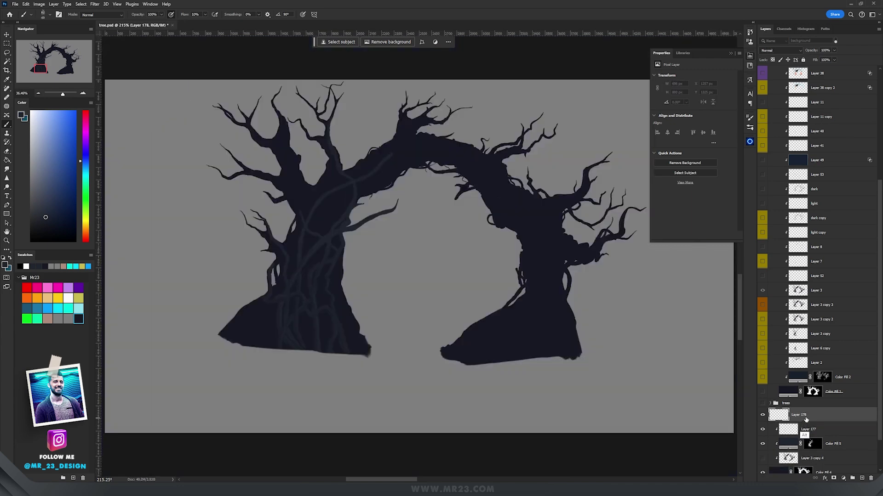
pyautogui.keyDown('alt'); pyautogui.click(809, 419); pyautogui.keyUp('alt')
pyautogui.press('z')
pyautogui.moveTo(308, 235); pyautogui.dragTo(374, 211)
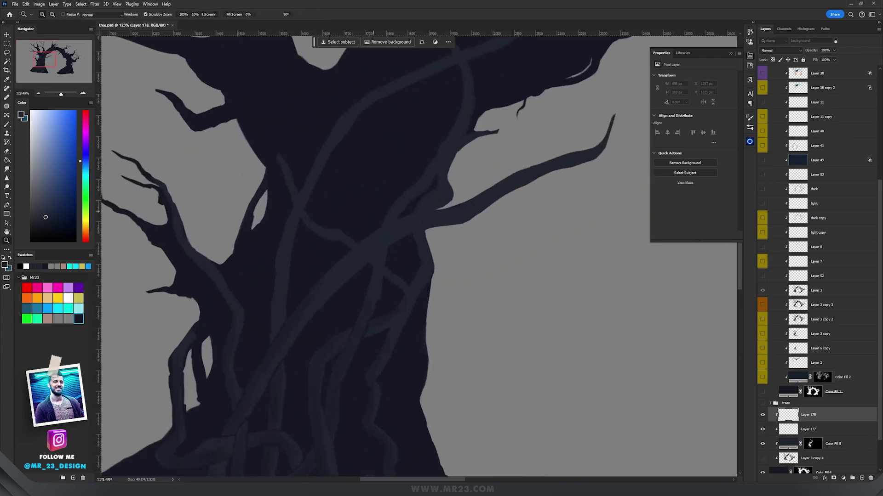
pyautogui.click(782, 52)
pyautogui.click(771, 116)
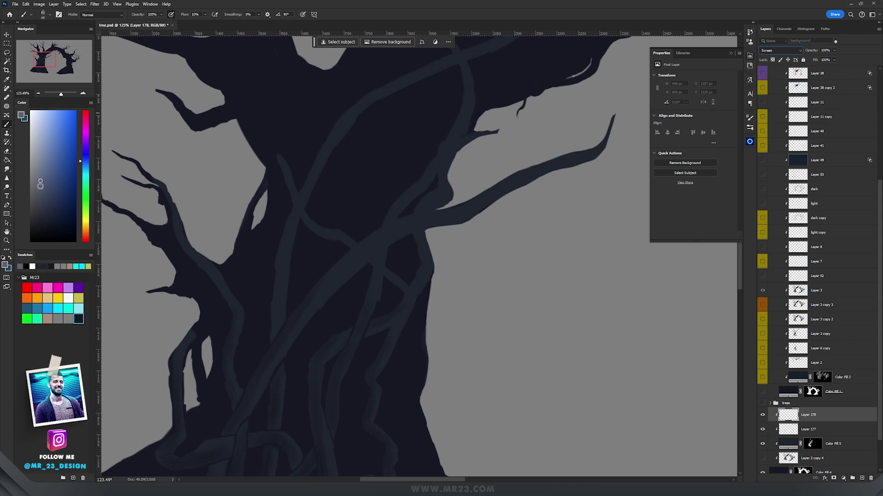
# - Paint lighter grey-blue highlights along the middle of the roots within a selection loaded from the root mask, and clear the selection
pyautogui.moveTo(335, 304); pyautogui.dragTo(351, 163)
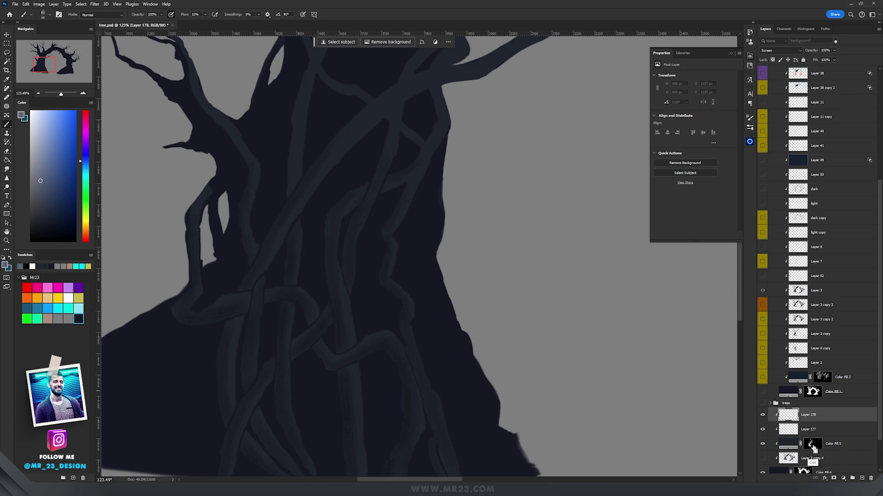
pyautogui.keyDown('ctrl'); pyautogui.click(796, 439); pyautogui.keyUp('ctrl')
pyautogui.scroll(5, 339, 247)
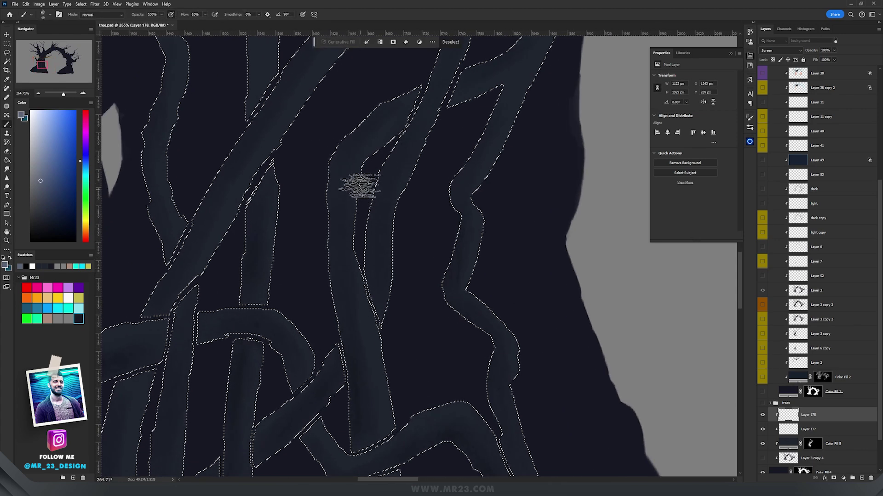
pyautogui.keyDown('alt'); pyautogui.rightClick(418, 117); pyautogui.keyUp('alt')
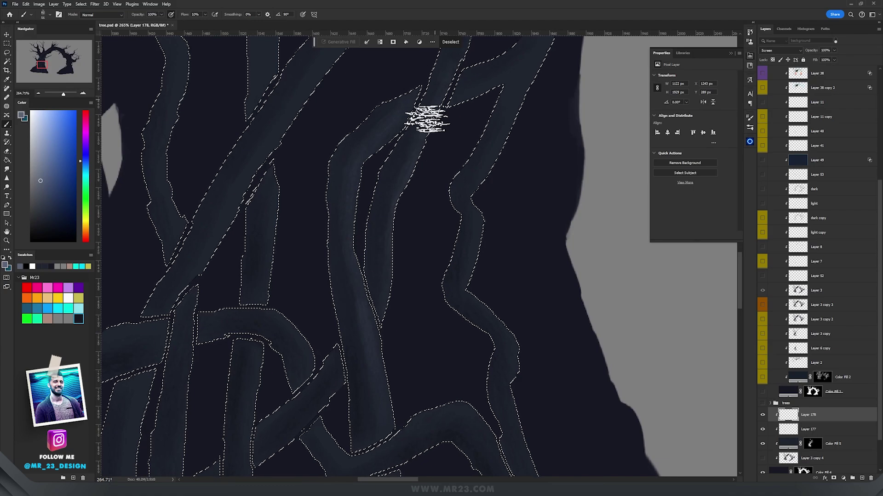
pyautogui.moveTo(383, 413); pyautogui.dragTo(347, 161)
pyautogui.moveTo(258, 55)
pyautogui.mouseDown()
pyautogui.moveTo(288, 205)
pyautogui.moveTo(229, 169)
pyautogui.moveTo(228, 387)
pyautogui.mouseUp()
pyautogui.hotkey('ctrl', 'd')
# - Examine the highlighted roots up close and compare them with the fully detailed tree, from its trunk to the arch and bases
pyautogui.press('z')
pyautogui.moveTo(480, 258); pyautogui.dragTo(471, 295)
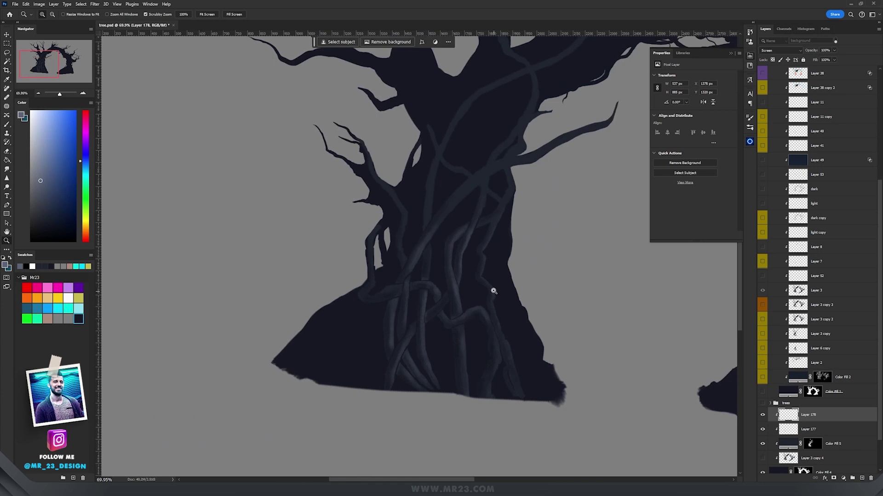
pyautogui.scroll(4, 493, 291)
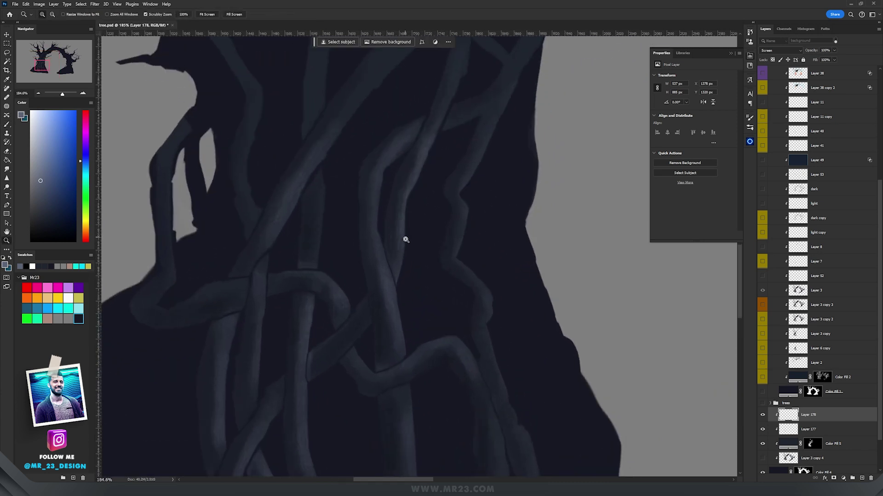
pyautogui.scroll(-4, 441, 274)
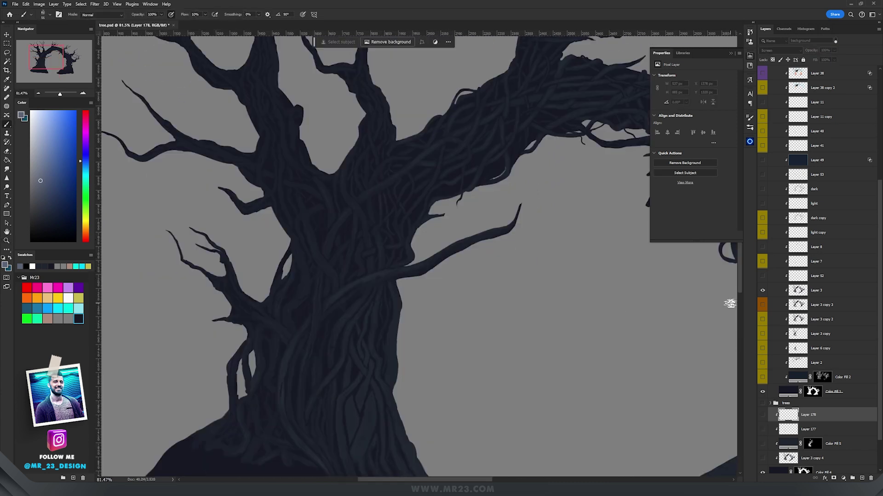
pyautogui.press('Tab')
pyautogui.moveTo(482, 211); pyautogui.dragTo(457, 184)
pyautogui.press('Tab')
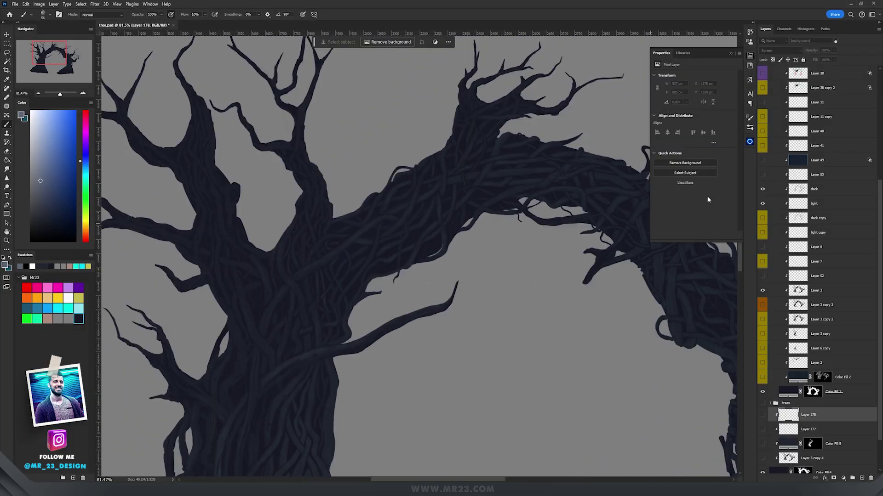
pyautogui.moveTo(321, 285); pyautogui.dragTo(341, 110)
pyautogui.scroll(2, 307, 229)
pyautogui.scroll(-3, 307, 229)
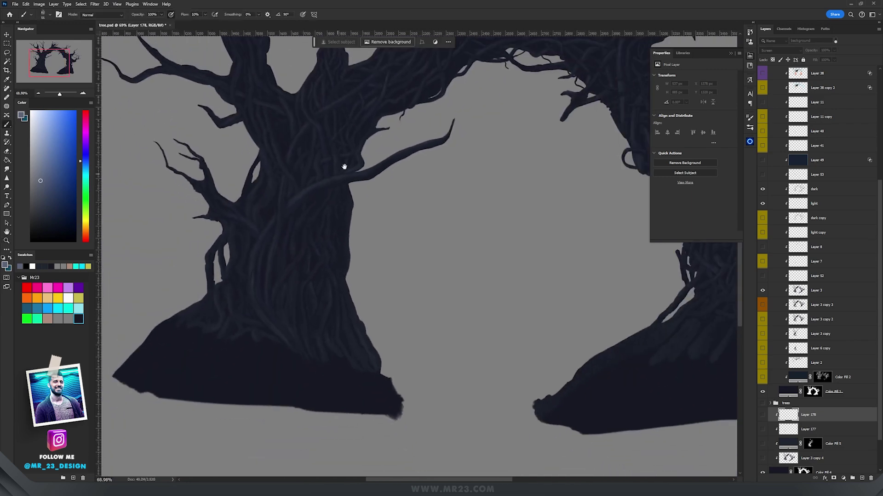
pyautogui.moveTo(356, 144); pyautogui.dragTo(234, 292)
pyautogui.moveTo(524, 258); pyautogui.dragTo(386, 124)
pyautogui.press('z')
pyautogui.moveTo(463, 252); pyautogui.dragTo(489, 238)
pyautogui.moveTo(432, 203); pyautogui.dragTo(290, 174)
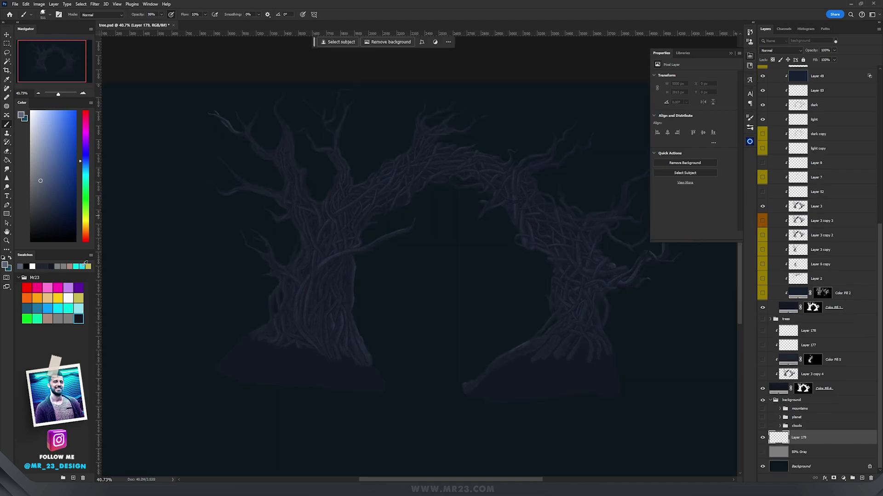
# - Choose the cyan swatch as the paint colour for the background layer behind the tree
pyautogui.click(83, 265)
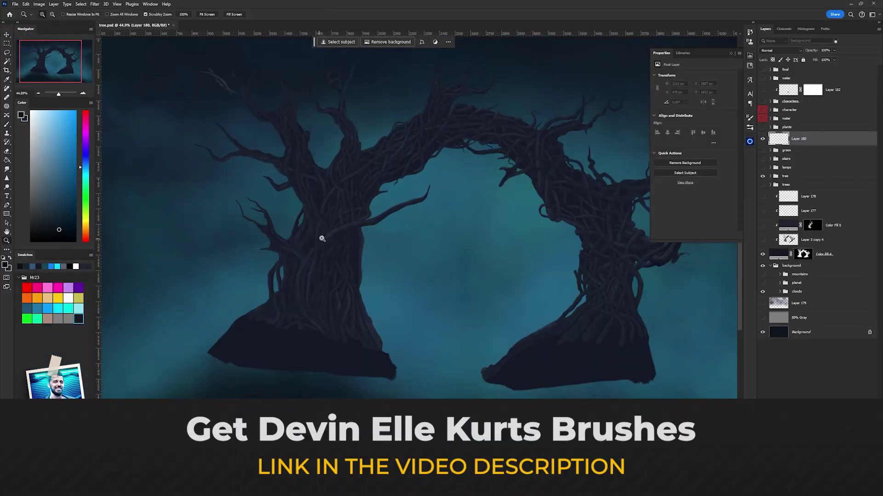
# - Try painting dark blue-green foliage over the mound at the base of the left tree
pyautogui.moveTo(322, 239); pyautogui.dragTo(341, 236)
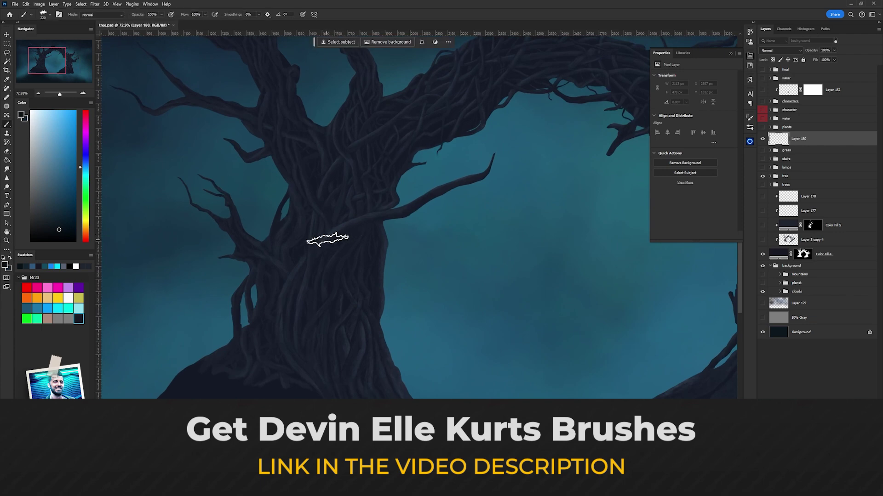
pyautogui.moveTo(288, 234); pyautogui.dragTo(363, 165)
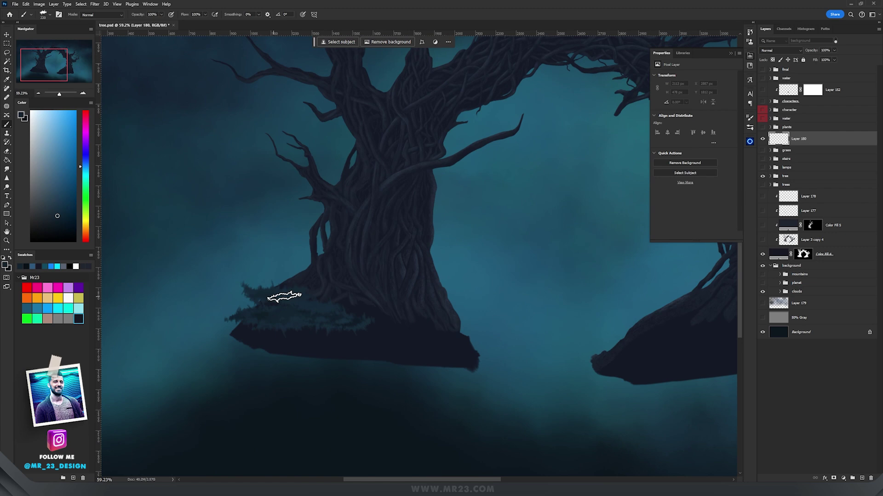
pyautogui.moveTo(282, 296); pyautogui.dragTo(442, 349)
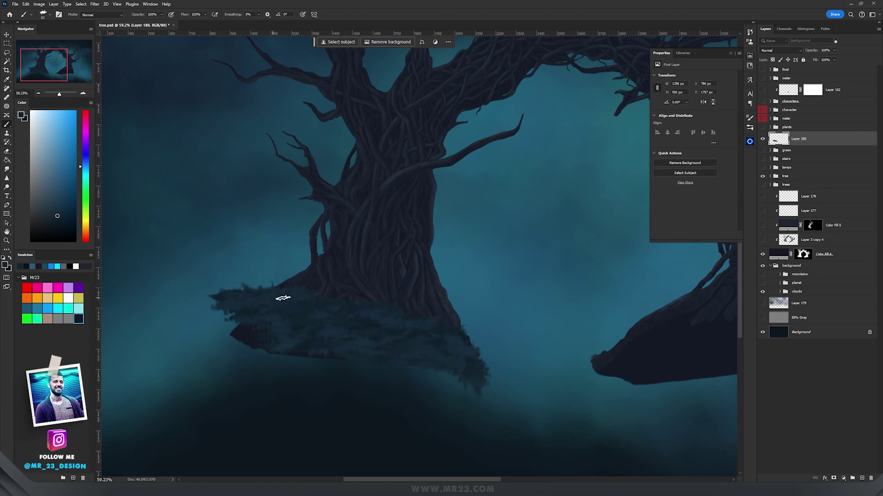
# - Paint a band of dark grass across the ground below both tree bases
pyautogui.moveTo(482, 331); pyautogui.dragTo(309, 290)
pyautogui.moveTo(374, 367); pyautogui.dragTo(570, 377)
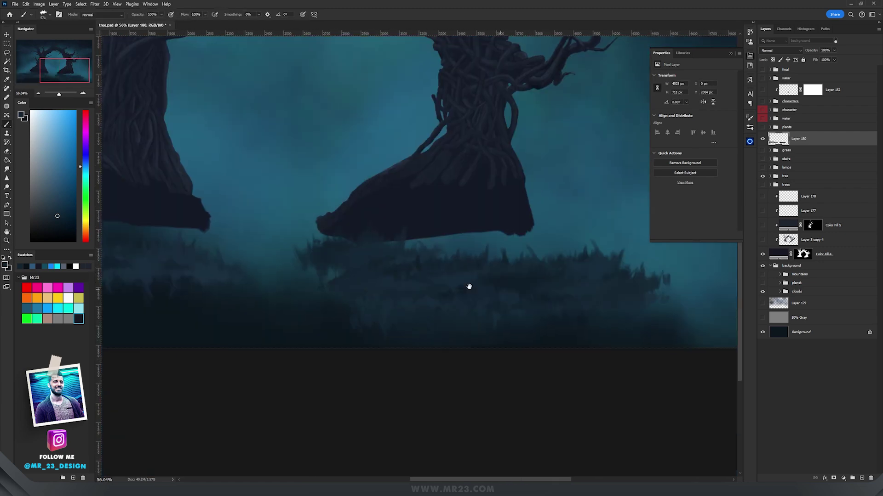
# - Extend the dark grass up over both tree bases to form raised mounds across the foreground
pyautogui.moveTo(255, 270); pyautogui.dragTo(380, 256)
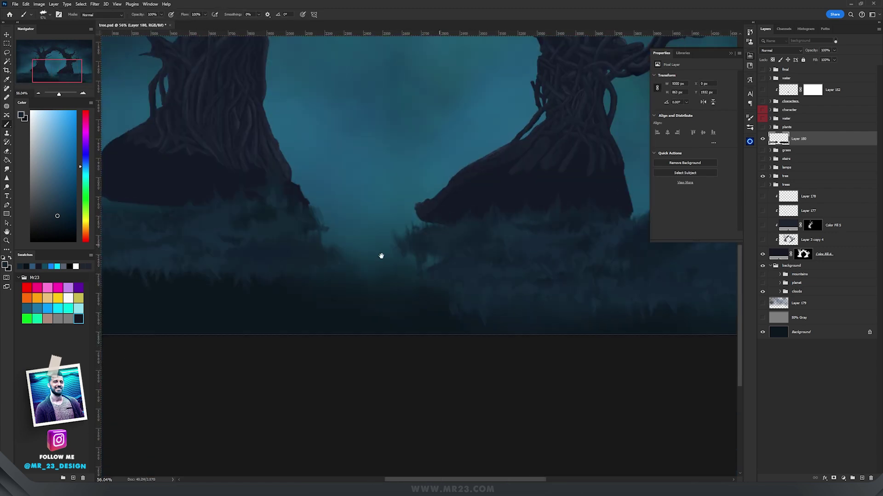
pyautogui.moveTo(585, 212); pyautogui.dragTo(670, 261)
pyautogui.moveTo(404, 216); pyautogui.dragTo(512, 219)
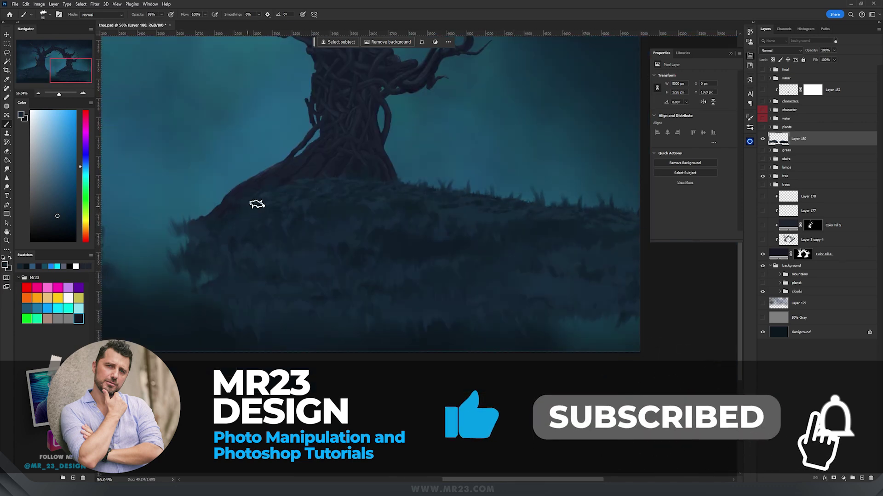
# - Choose a grass brush and paint a pale winding stroke with grass tufts over the right slope
pyautogui.rightClick(342, 312)
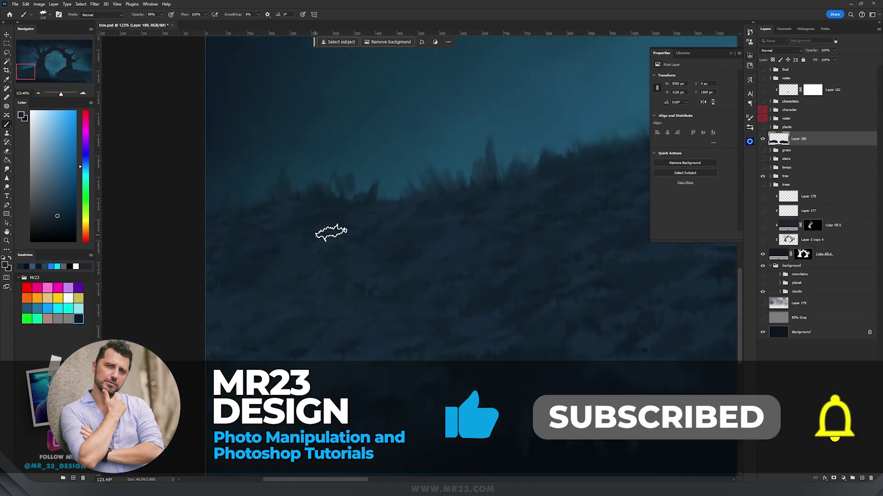
pyautogui.rightClick(423, 309)
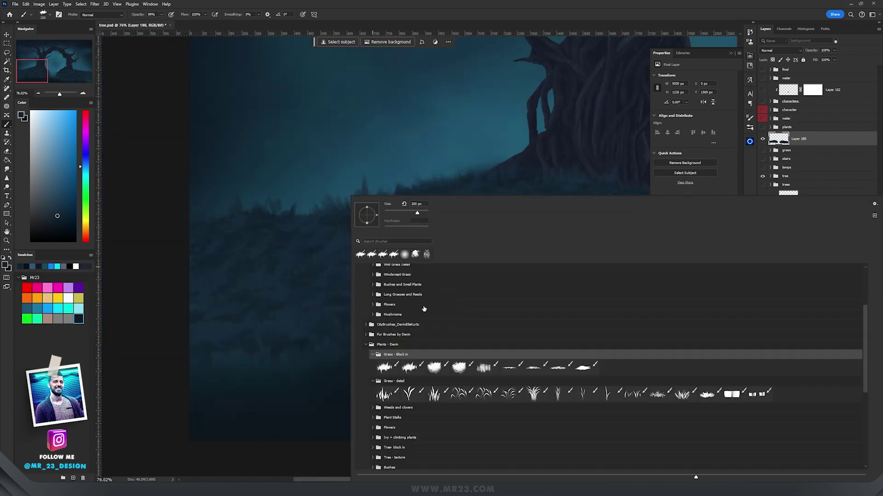
pyautogui.moveTo(275, 225)
pyautogui.mouseDown()
pyautogui.moveTo(250, 227)
pyautogui.moveTo(225, 266)
pyautogui.mouseUp()
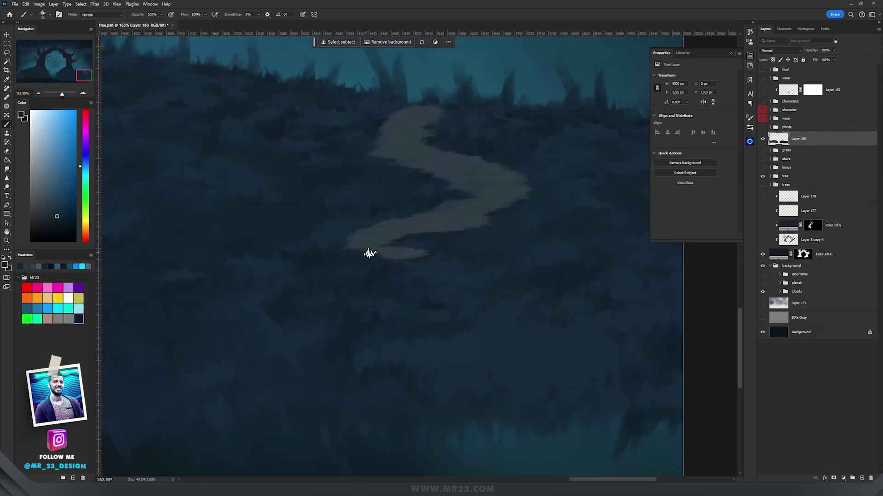
pyautogui.moveTo(378, 253); pyautogui.dragTo(416, 255)
pyautogui.moveTo(372, 208)
pyautogui.mouseDown()
pyautogui.moveTo(430, 194)
pyautogui.moveTo(508, 129)
pyautogui.mouseUp()
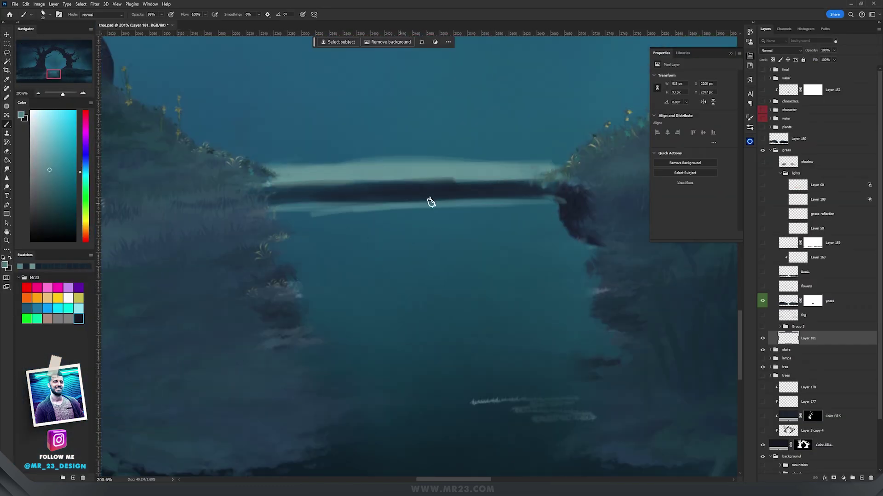
# - Paint a staircase with pale teal treads and dark risers in the gap between the two grassy mounds
pyautogui.moveTo(428, 201); pyautogui.dragTo(448, 217)
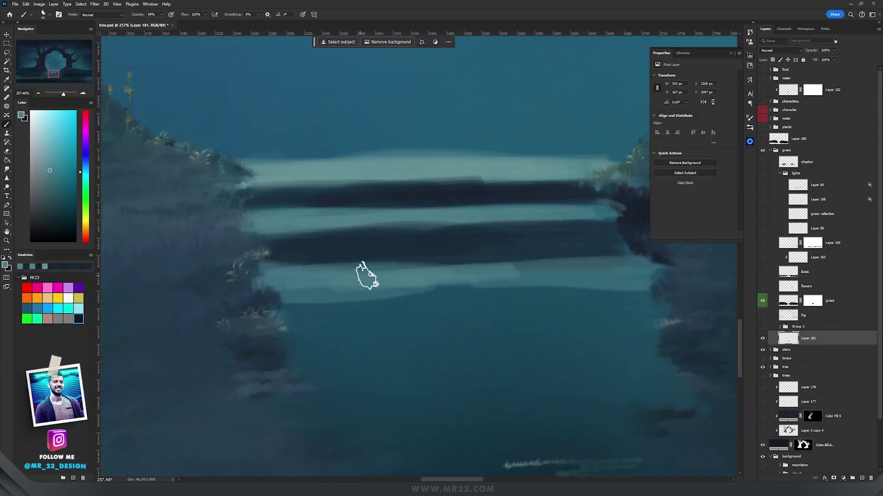
pyautogui.moveTo(365, 276)
pyautogui.mouseDown()
pyautogui.moveTo(609, 306)
pyautogui.moveTo(542, 334)
pyautogui.moveTo(421, 337)
pyautogui.mouseUp()
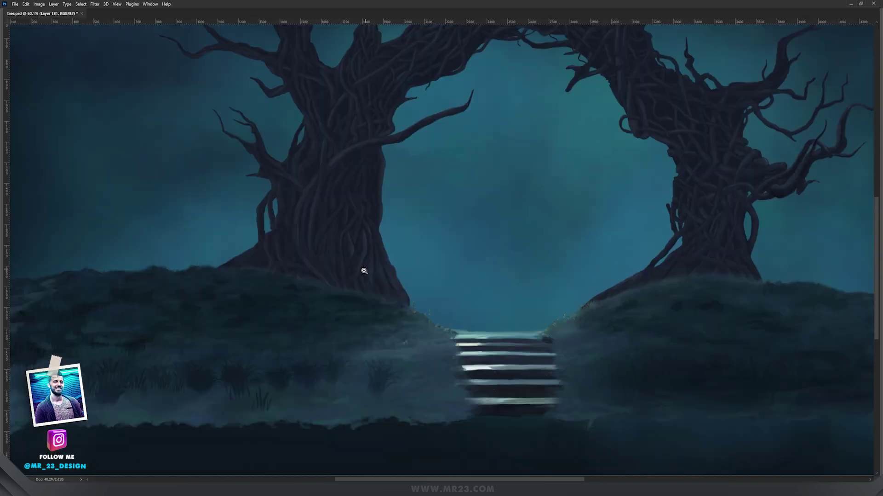
pyautogui.moveTo(246, 295)
pyautogui.mouseDown()
pyautogui.moveTo(329, 283)
pyautogui.moveTo(366, 292)
pyautogui.moveTo(262, 239)
pyautogui.moveTo(197, 123)
pyautogui.moveTo(73, 138)
pyautogui.mouseUp()
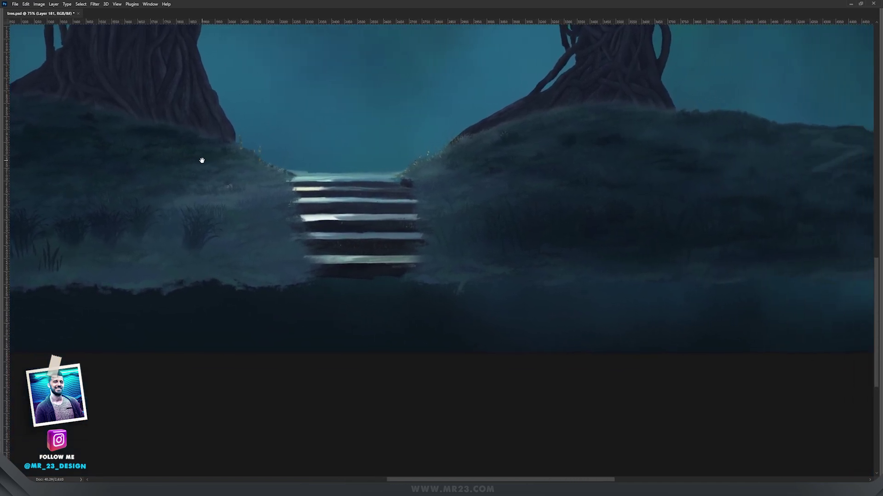
pyautogui.moveTo(202, 161); pyautogui.dragTo(441, 247)
# - Show the front layer of foreground grass and select it
pyautogui.press('Tab')
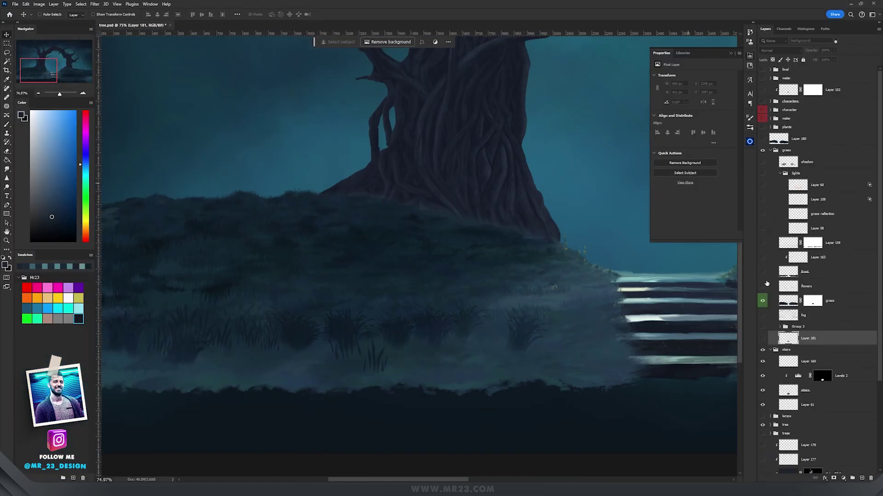
pyautogui.click(763, 274)
pyautogui.click(789, 274)
# - Examine the foreground grass blades along the left mound, the right mound and beside the stairs
pyautogui.moveTo(472, 268); pyautogui.dragTo(175, 219)
pyautogui.moveTo(516, 258); pyautogui.dragTo(368, 279)
pyautogui.scroll(6, 492, 272)
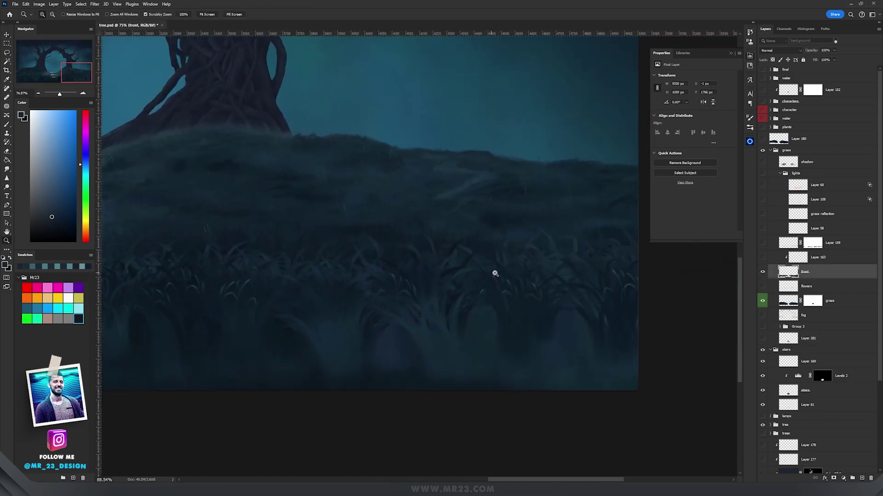
pyautogui.scroll(-8, 492, 272)
pyautogui.moveTo(282, 235); pyautogui.dragTo(492, 274)
pyautogui.scroll(8, 301, 284)
pyautogui.scroll(4, 302, 283)
pyautogui.moveTo(662, 276); pyautogui.dragTo(517, 289)
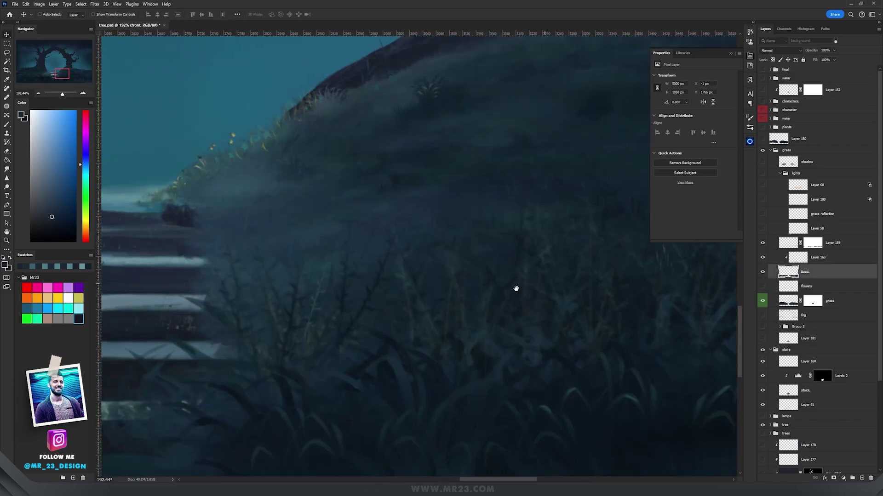
# - Show the two fine-plant layers directly above the front layer and compare the right mound with and without them
pyautogui.moveTo(762, 243); pyautogui.dragTo(762, 258)
pyautogui.click(763, 244)
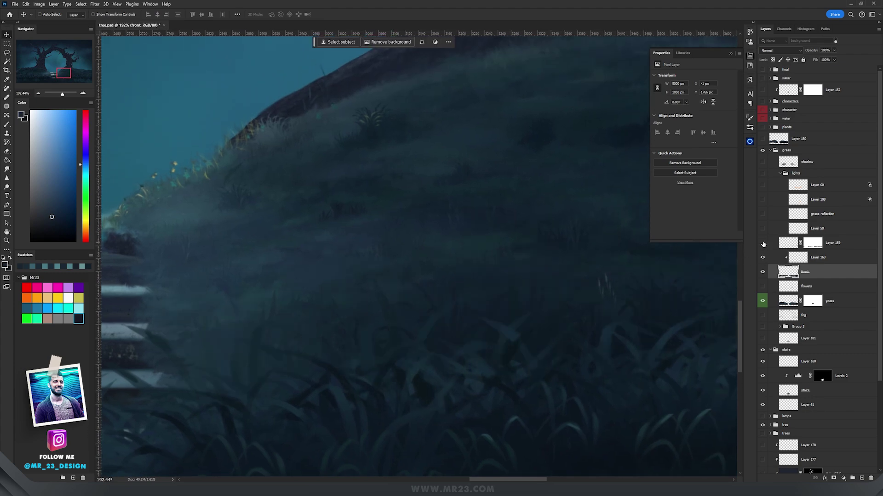
pyautogui.scroll(-4, 494, 309)
pyautogui.hscroll(3, 528, 317)
pyautogui.scroll(4, 627, 294)
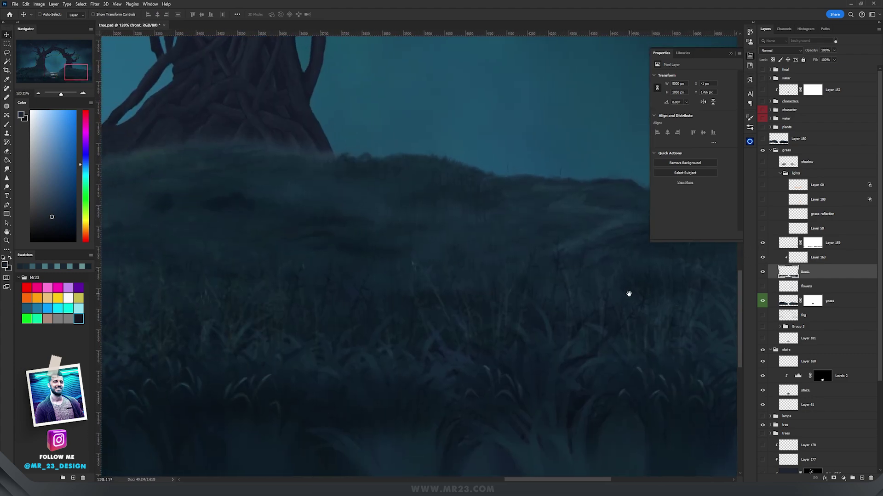
pyautogui.moveTo(271, 255); pyautogui.dragTo(567, 192)
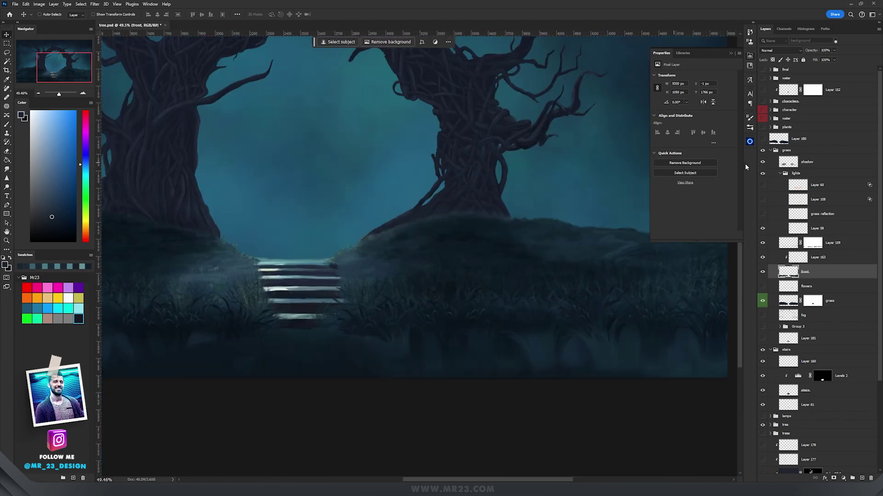
# - Switch the shadow layer off and on to compare the grass with and without shading, leaving it shown
pyautogui.click(763, 162)
pyautogui.click(763, 162)
pyautogui.click(763, 162)
pyautogui.click(763, 162)
pyautogui.click(763, 163)
pyautogui.click(762, 162)
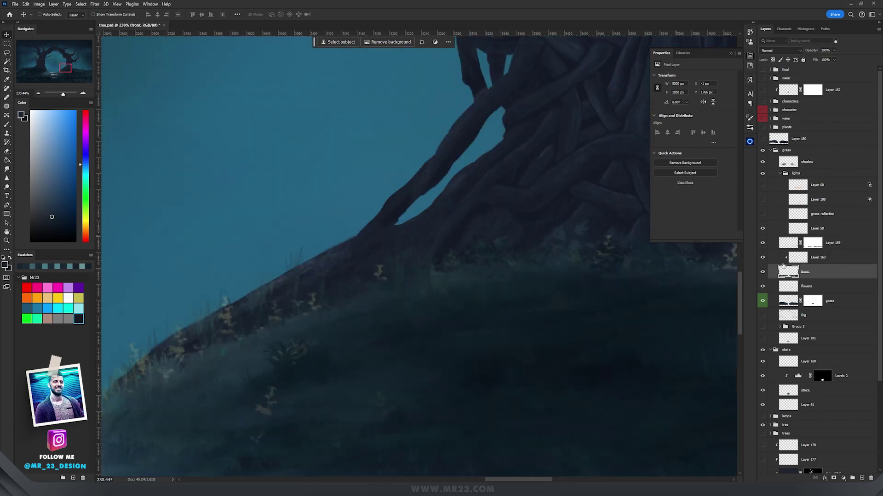
# - Switch the flowers layer off and on to compare the planting around the right tree's roots, leaving it shown
pyautogui.click(763, 286)
pyautogui.click(763, 286)
pyautogui.click(763, 286)
pyautogui.click(763, 287)
pyautogui.moveTo(579, 292); pyautogui.dragTo(325, 222)
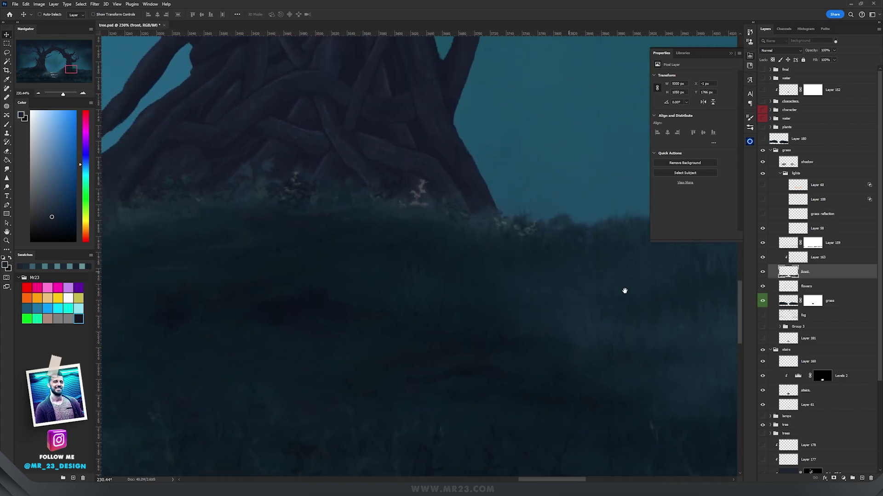
pyautogui.moveTo(625, 291); pyautogui.dragTo(691, 313)
# - Show the planet layer to place the moon inside the tree arch
pyautogui.press('z')
pyautogui.moveTo(417, 267); pyautogui.dragTo(409, 267)
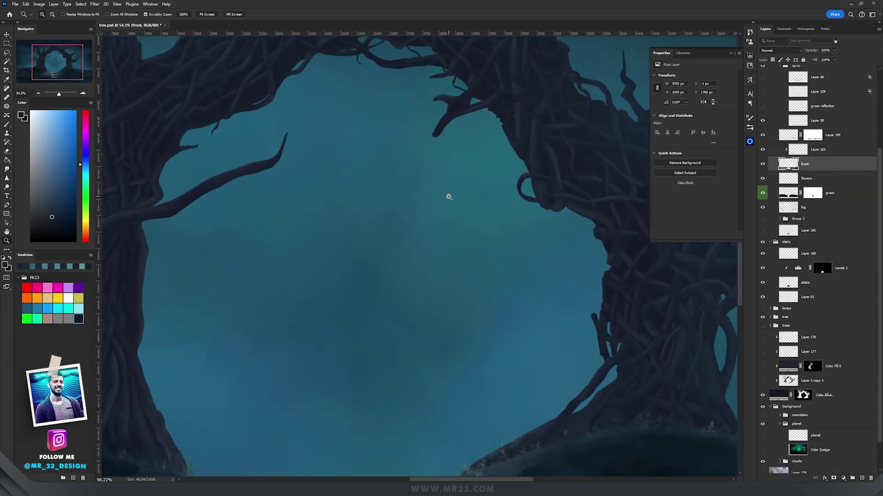
pyautogui.click(763, 435)
pyautogui.moveTo(427, 184)
pyautogui.mouseDown()
pyautogui.moveTo(474, 177)
pyautogui.moveTo(429, 197)
pyautogui.mouseUp()
pyautogui.moveTo(546, 281); pyautogui.dragTo(497, 281)
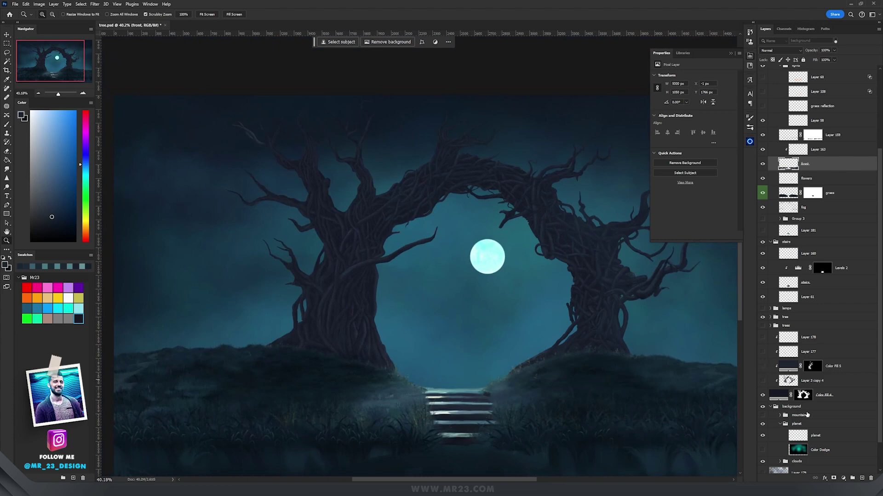
# - Show the Color Dodge layer that adds the glow behind the moon and select it
pyautogui.click(763, 450)
pyautogui.click(816, 450)
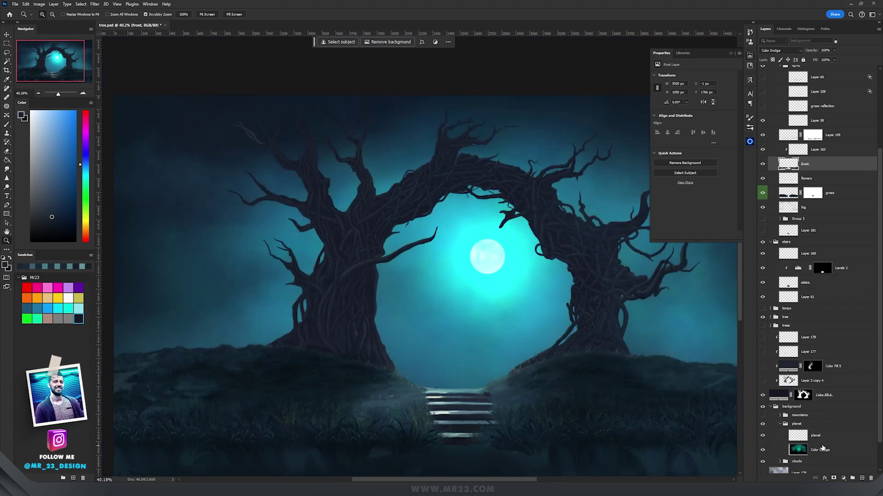
pyautogui.moveTo(554, 240); pyautogui.dragTo(581, 245)
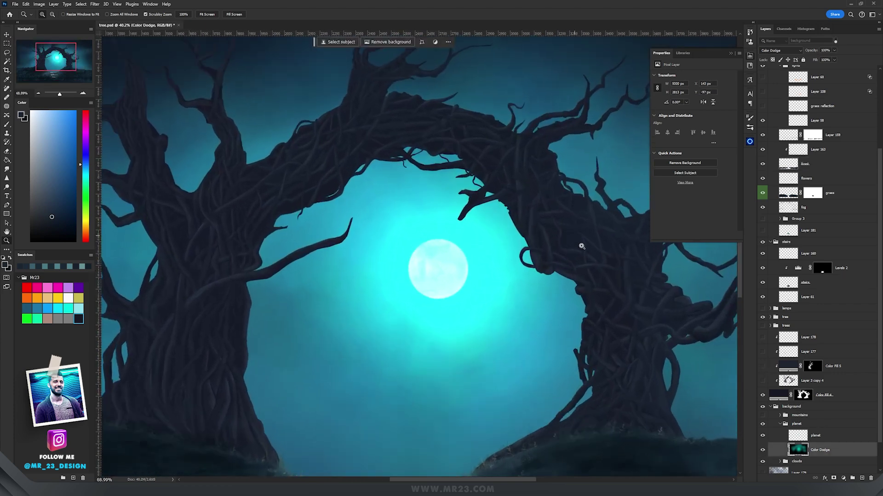
# - Replace the hidden glow with a new black-filled layer beneath the planet, blended as Color Dodge
pyautogui.click(763, 450)
pyautogui.press('d')
pyautogui.press('g')
pyautogui.click(436, 226)
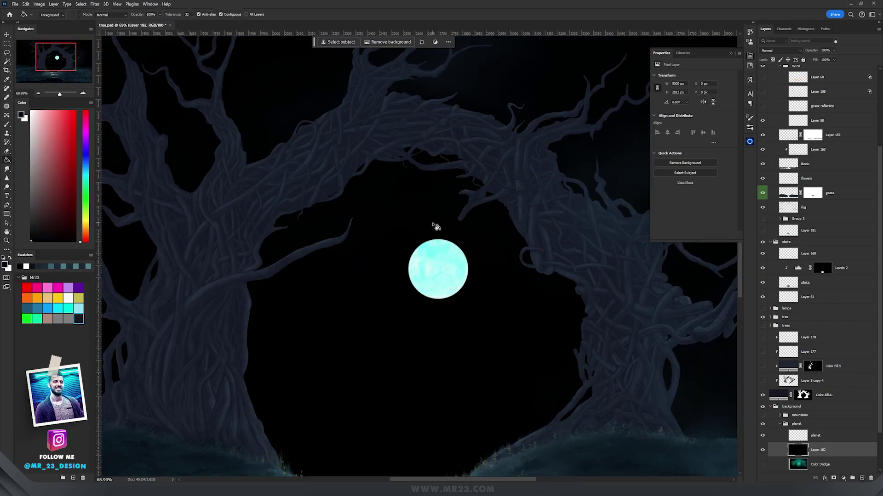
pyautogui.click(780, 50)
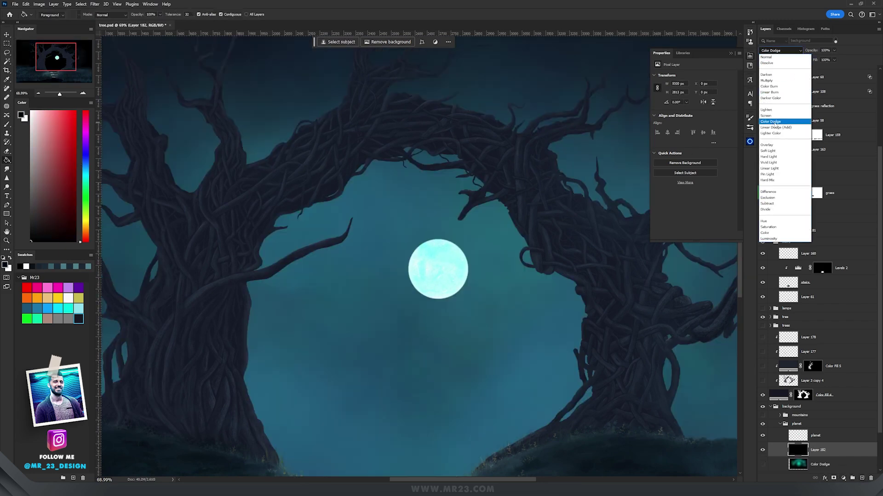
pyautogui.click(783, 123)
# - Paint a bright teal glow around the moon with a large soft brush at 30% opacity and 10% flow
pyautogui.press('b')
pyautogui.rightClick(419, 224)
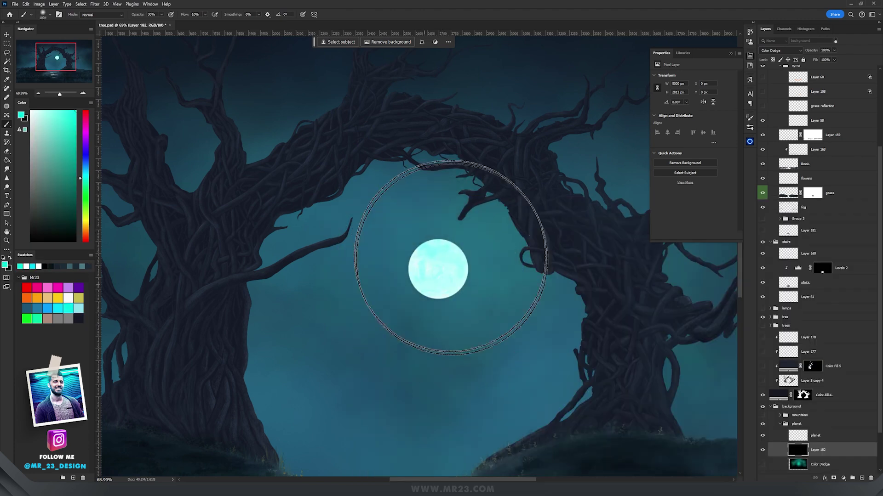
pyautogui.press('z')
pyautogui.moveTo(462, 262); pyautogui.dragTo(448, 247)
pyautogui.press('b')
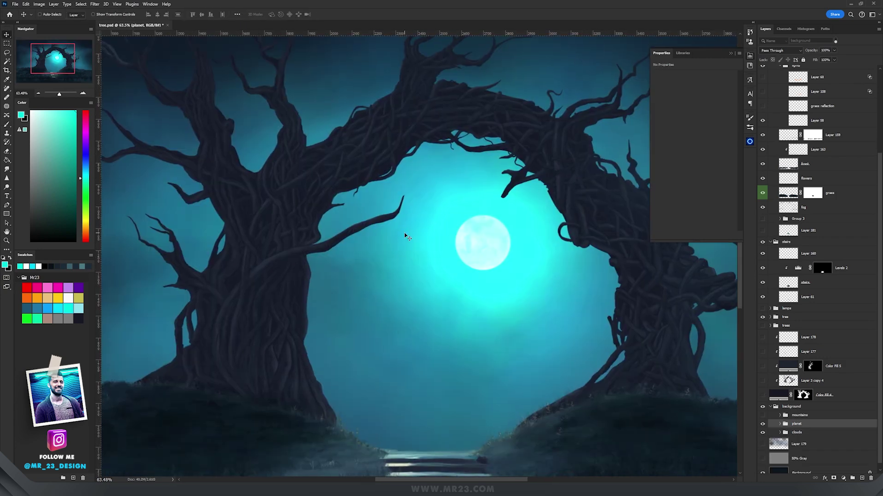
# - Show the trees group to add faded distant trees behind the arch, and select it
pyautogui.moveTo(395, 268); pyautogui.dragTo(402, 206)
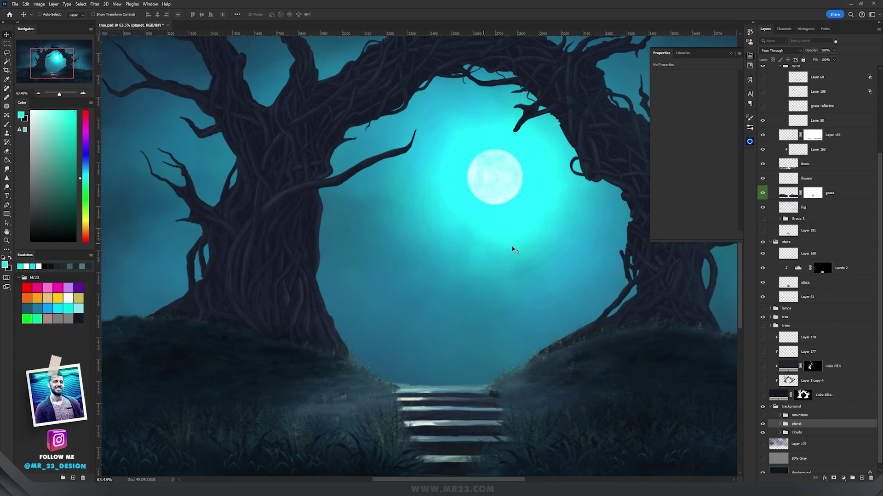
pyautogui.click(788, 318)
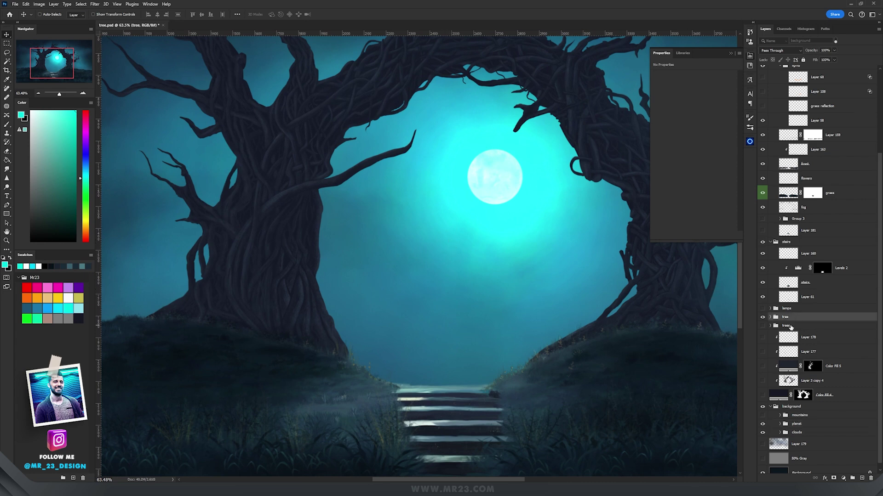
pyautogui.click(762, 326)
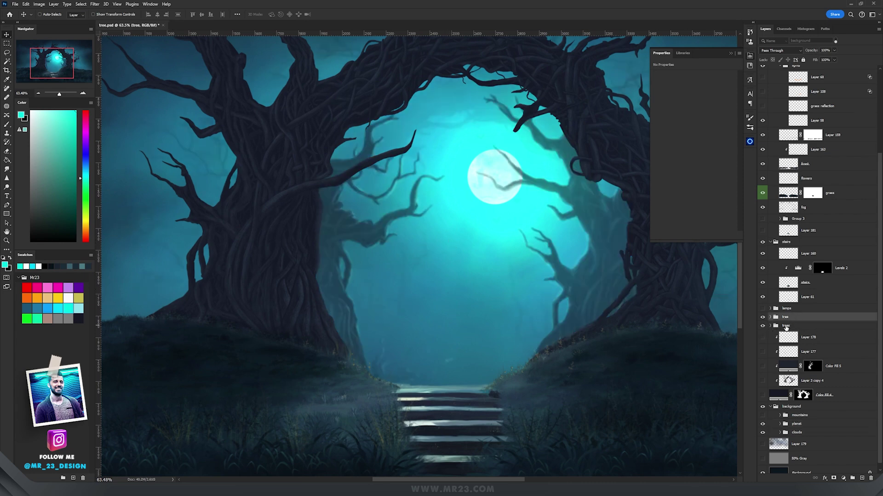
pyautogui.click(786, 327)
# - Examine the distant trees around the moon, inside the arch and toward the right edge of the painting
pyautogui.moveTo(467, 239); pyautogui.dragTo(410, 276)
pyautogui.press('z')
pyautogui.moveTo(344, 271); pyautogui.dragTo(340, 271)
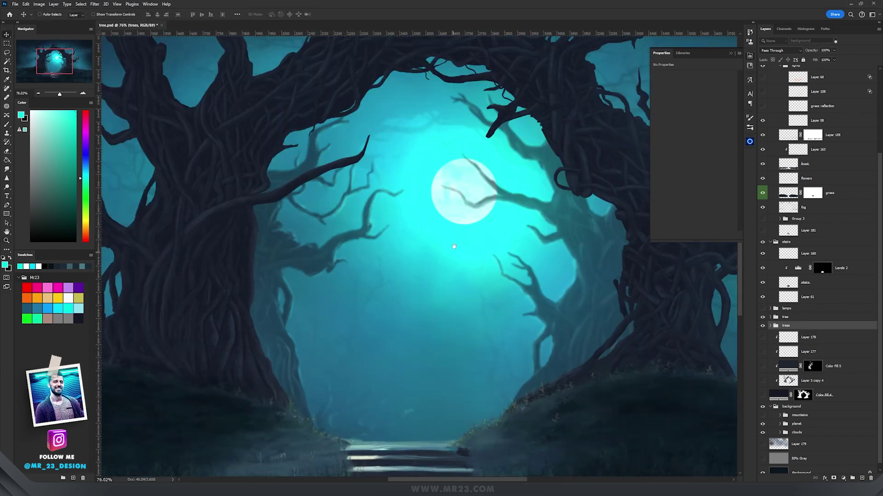
pyautogui.moveTo(453, 240)
pyautogui.mouseDown()
pyautogui.moveTo(440, 269)
pyautogui.moveTo(426, 201)
pyautogui.moveTo(445, 240)
pyautogui.mouseUp()
pyautogui.press('z')
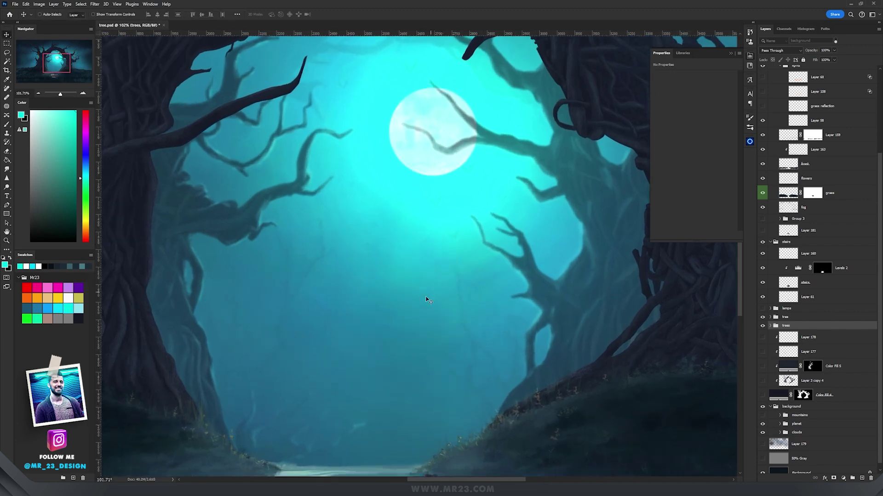
pyautogui.moveTo(332, 180); pyautogui.dragTo(406, 278)
pyautogui.press('z')
pyautogui.moveTo(448, 248); pyautogui.dragTo(476, 234)
pyautogui.press('z')
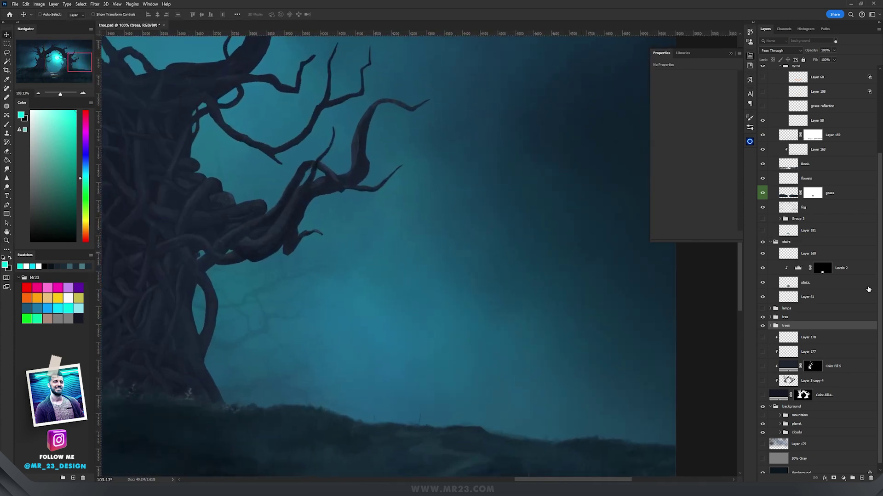
# - Show the mountains group in the background and check the mountains on both sides of the arch
pyautogui.moveTo(882, 284); pyautogui.dragTo(882, 337)
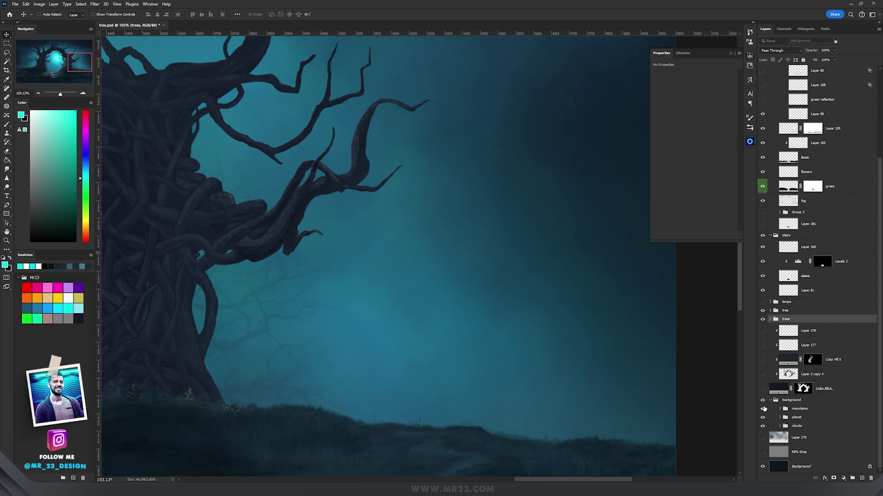
pyautogui.click(762, 408)
pyautogui.moveTo(546, 218); pyautogui.dragTo(308, 252)
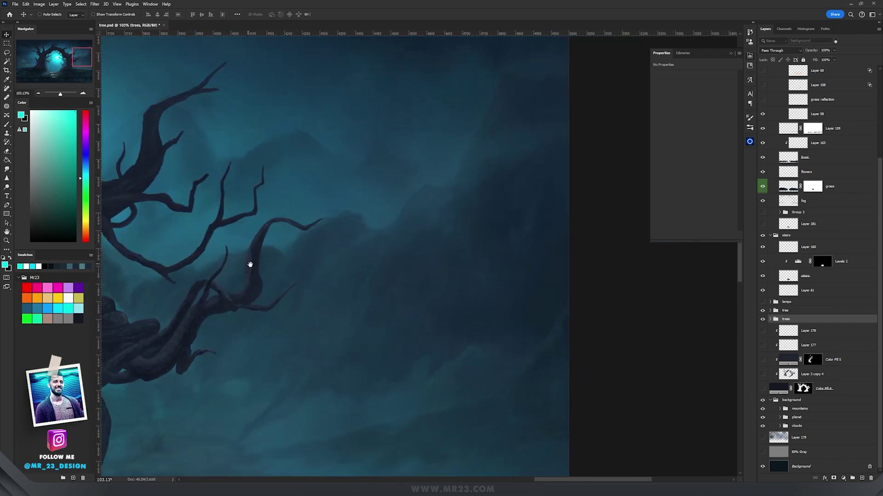
pyautogui.moveTo(250, 264); pyautogui.dragTo(629, 191)
pyautogui.moveTo(296, 174); pyautogui.dragTo(378, 187)
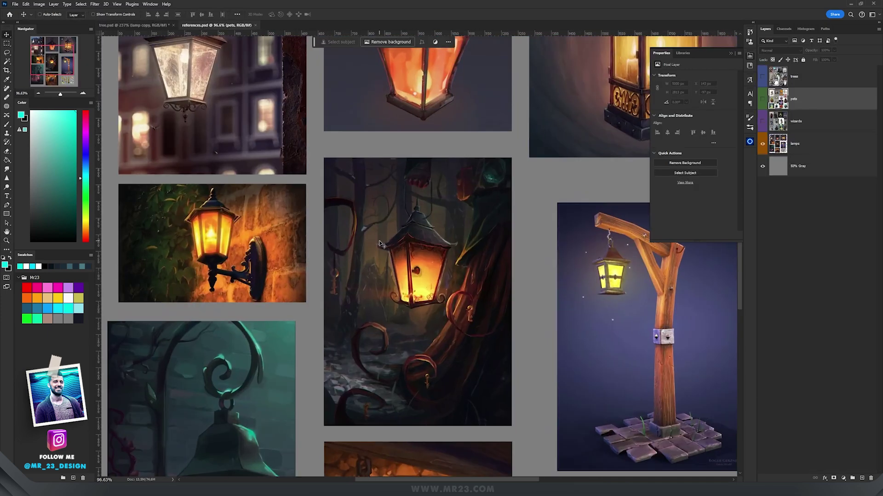
# - Study the lantern paintings on the reference board, including hanging, wall-mounted and post lamps
pyautogui.scroll(-5, 415, 65)
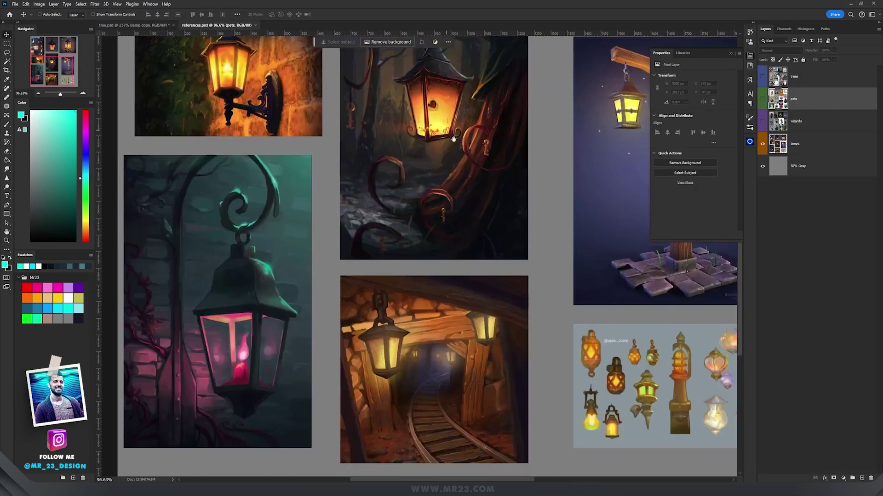
pyautogui.moveTo(453, 139); pyautogui.dragTo(294, 90)
pyautogui.moveTo(477, 159); pyautogui.dragTo(479, 236)
pyautogui.moveTo(473, 69); pyautogui.dragTo(514, 287)
pyautogui.moveTo(335, 197); pyautogui.dragTo(515, 219)
pyautogui.moveTo(439, 244); pyautogui.dragTo(335, 166)
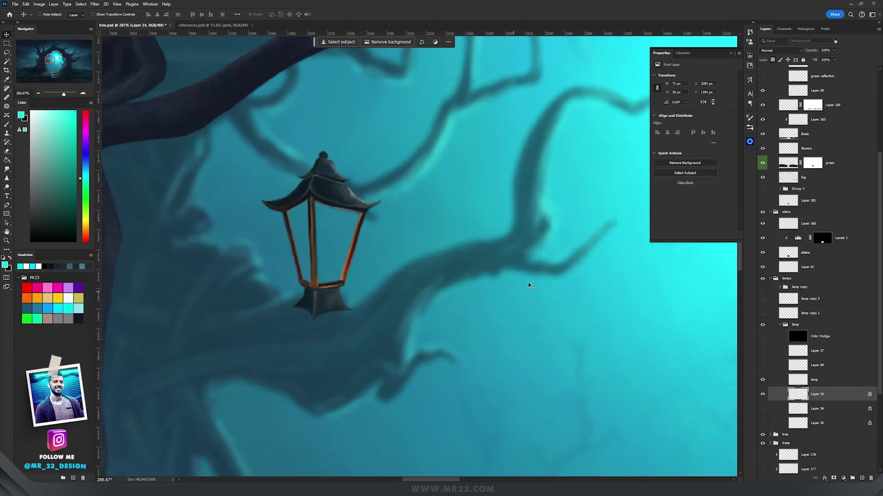
# - Show the remaining layers of the lamp group and the lamp copy hanging from the opposite side of the arch
pyautogui.click(763, 409)
pyautogui.click(821, 409)
pyautogui.moveTo(453, 325); pyautogui.dragTo(547, 325)
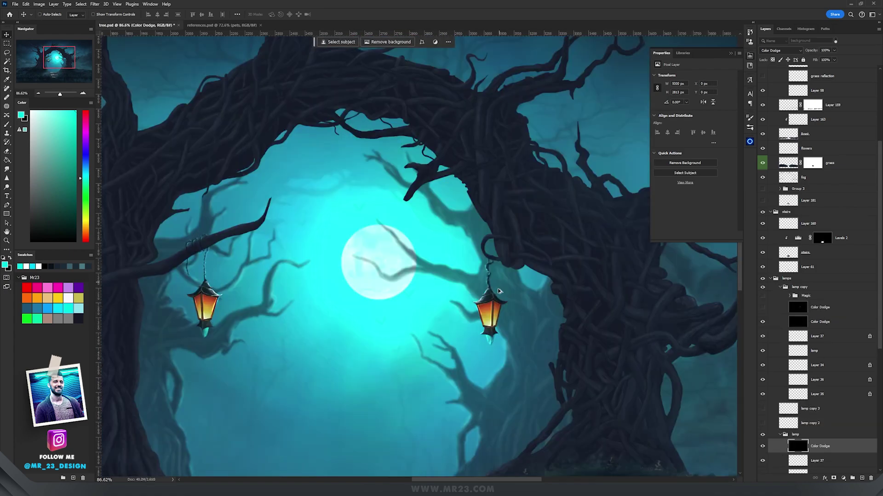
pyautogui.scroll(5, 499, 291)
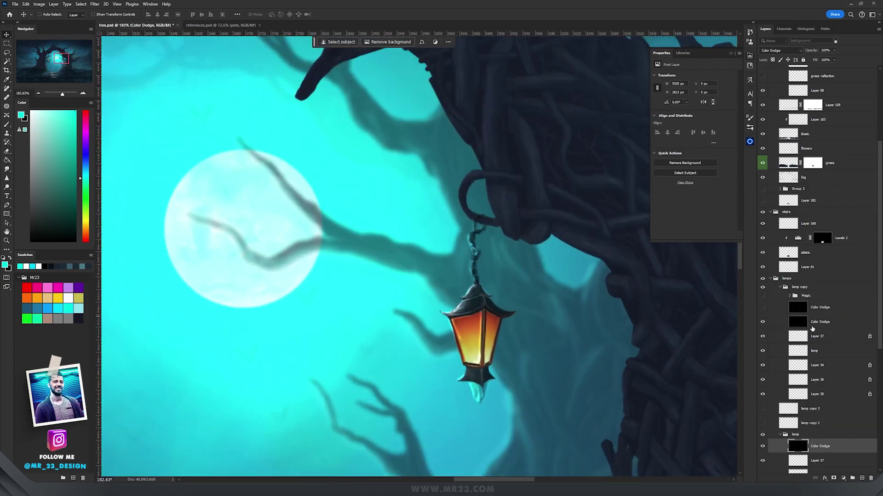
pyautogui.scroll(-5, 540, 267)
pyautogui.scroll(-2, 494, 276)
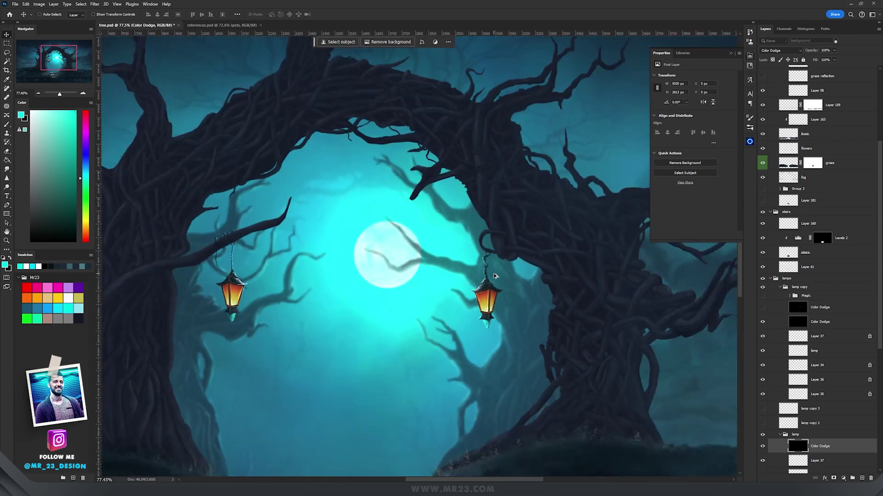
# - Show lamp copy 2 and lamp copy 3 to add small faded lanterns in the distance
pyautogui.scroll(4, 351, 367)
pyautogui.click(762, 422)
pyautogui.click(762, 409)
pyautogui.scroll(5, 508, 353)
pyautogui.moveTo(632, 342); pyautogui.dragTo(465, 228)
pyautogui.scroll(-5, 452, 239)
pyautogui.moveTo(383, 218); pyautogui.dragTo(574, 262)
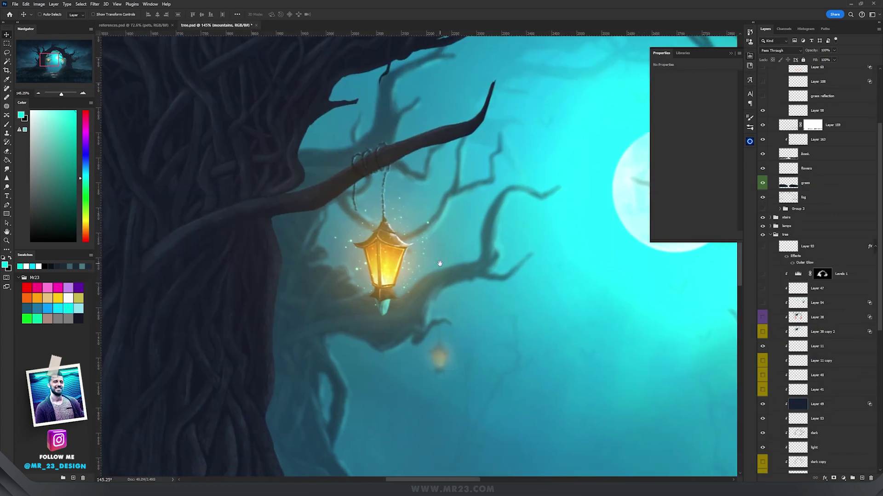
# - Create a clipped layer above Layer 38 copy 2 in the tree group and set its blend mode to Linear Dodge (Add)
pyautogui.scroll(-2, 429, 258)
pyautogui.moveTo(428, 256); pyautogui.dragTo(475, 200)
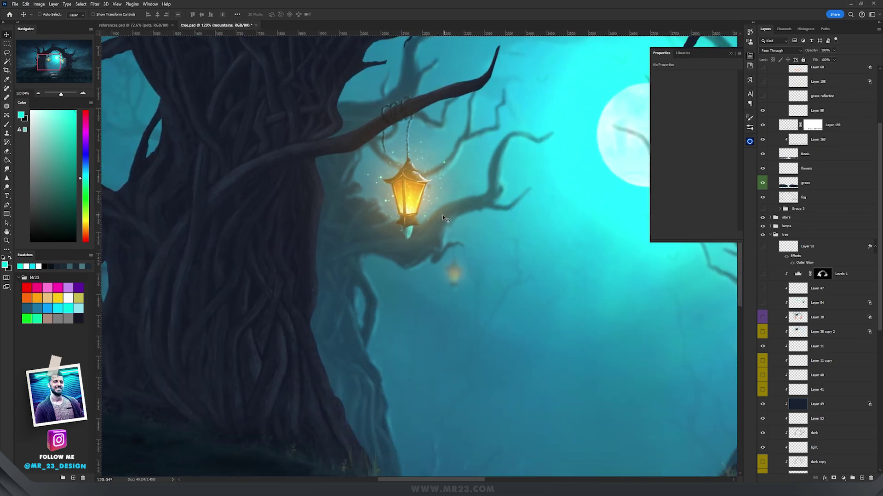
pyautogui.scroll(2, 383, 214)
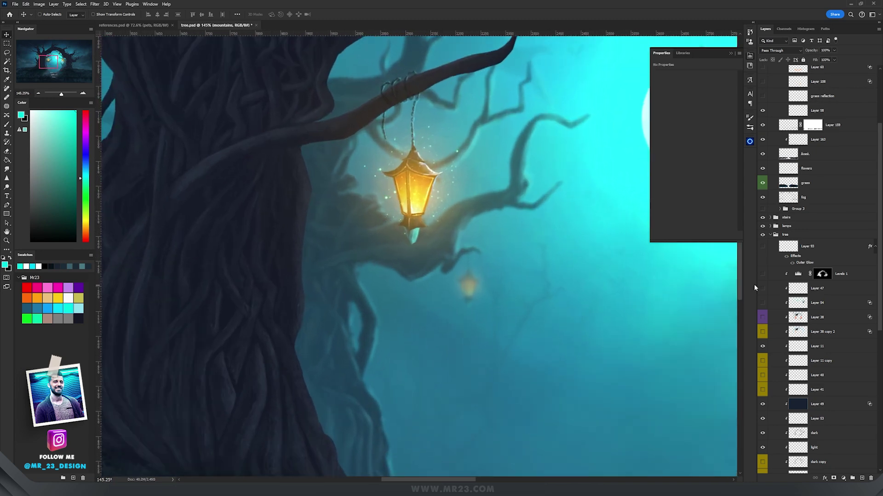
pyautogui.click(821, 332)
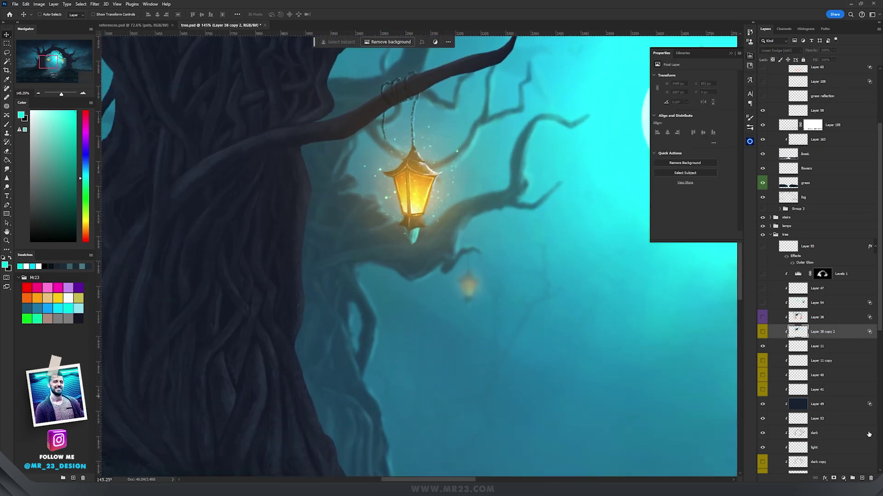
pyautogui.click(863, 478)
pyautogui.click(781, 51)
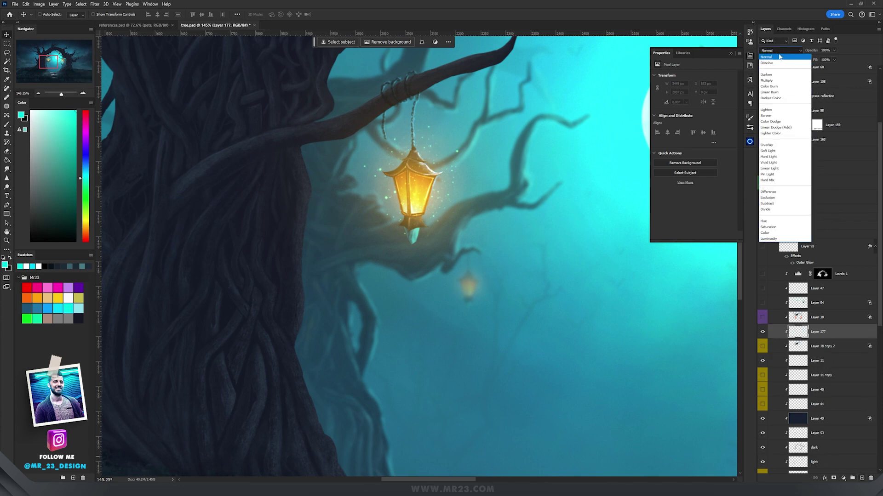
pyautogui.click(781, 146)
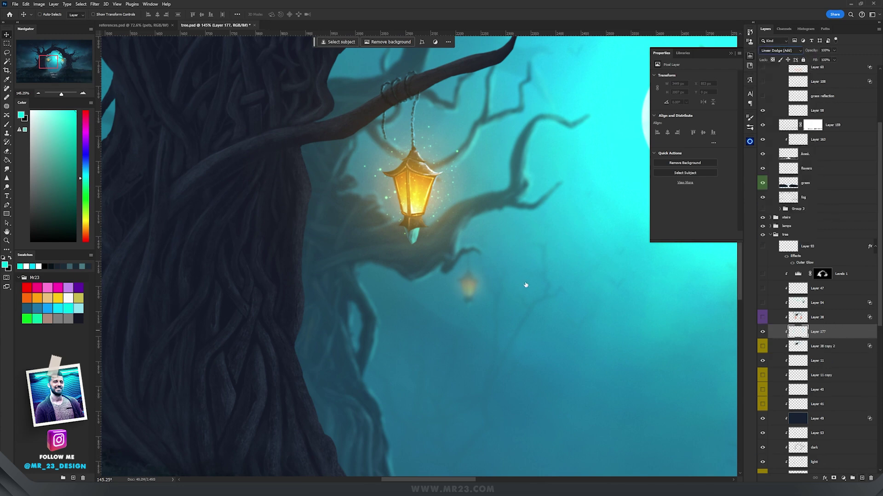
# - Split the black Underlying Layer slider in the new layer's Blend If settings to 0 / 90
pyautogui.hotkey('alt', 'l')
pyautogui.press('y')
pyautogui.press('b')
pyautogui.moveTo(202, 98); pyautogui.dragTo(478, 190)
pyautogui.moveTo(405, 335); pyautogui.dragTo(429, 335)
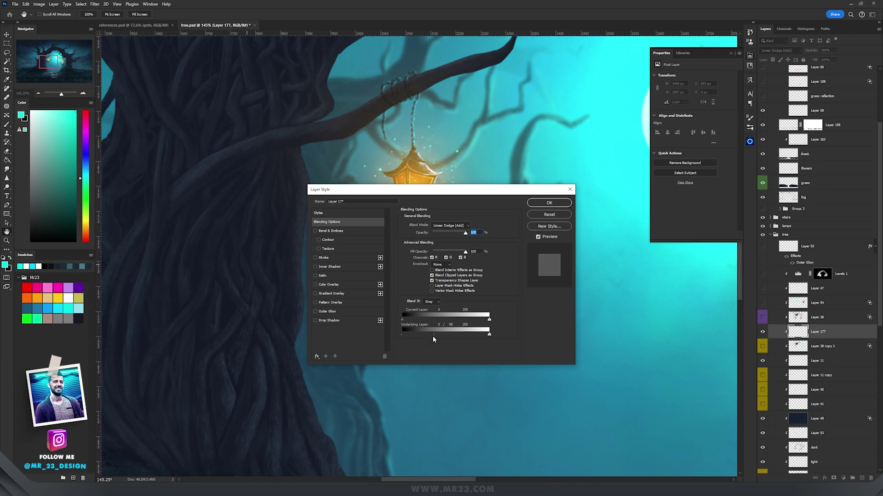
pyautogui.press('Return')
# - Sample the lantern's yellow and brush a soft warm glow along the trunk edge beside the left lantern
pyautogui.press('b')
pyautogui.keyDown('alt'); pyautogui.click(417, 185); pyautogui.keyUp('alt')
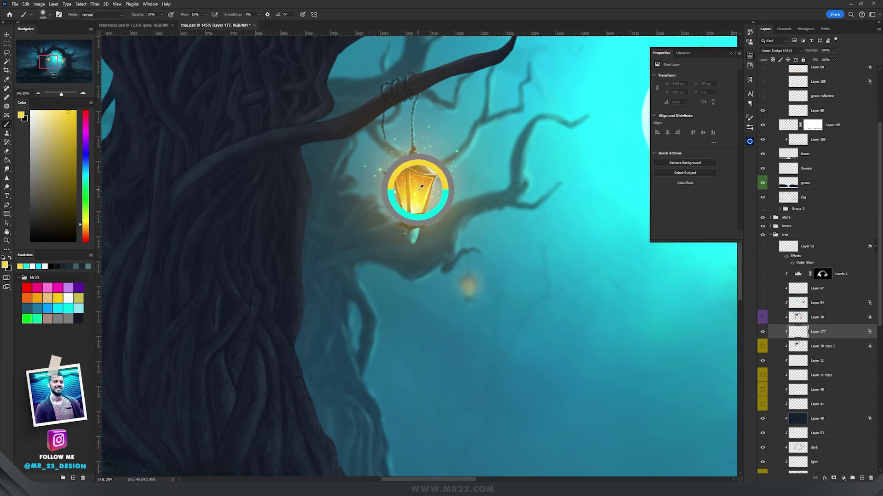
pyautogui.moveTo(130, 243); pyautogui.dragTo(19, 243)
pyautogui.moveTo(297, 252); pyautogui.dragTo(251, 252)
pyautogui.moveTo(338, 221); pyautogui.dragTo(284, 224)
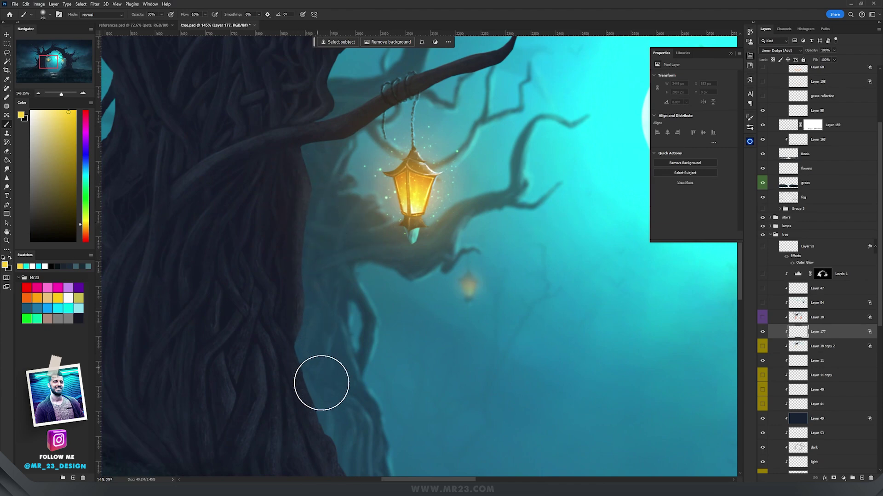
pyautogui.moveTo(294, 318)
pyautogui.mouseDown()
pyautogui.moveTo(316, 386)
pyautogui.moveTo(346, 400)
pyautogui.mouseUp()
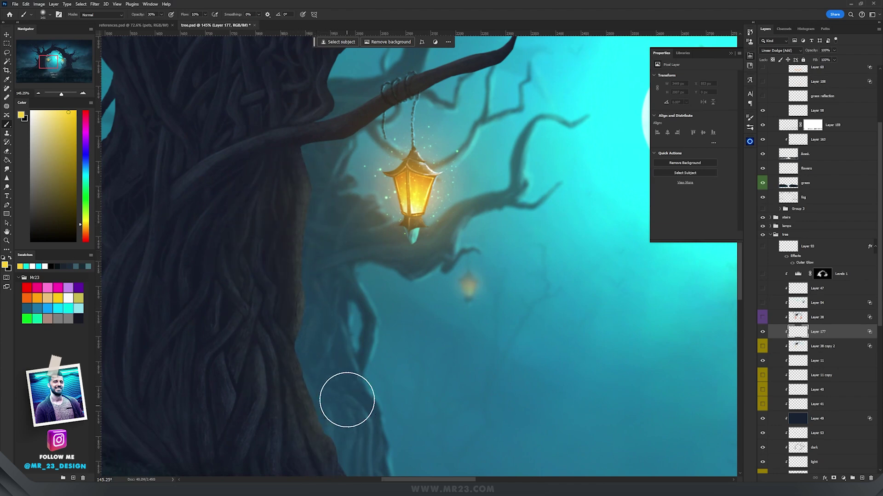
pyautogui.moveTo(349, 357); pyautogui.dragTo(370, 185)
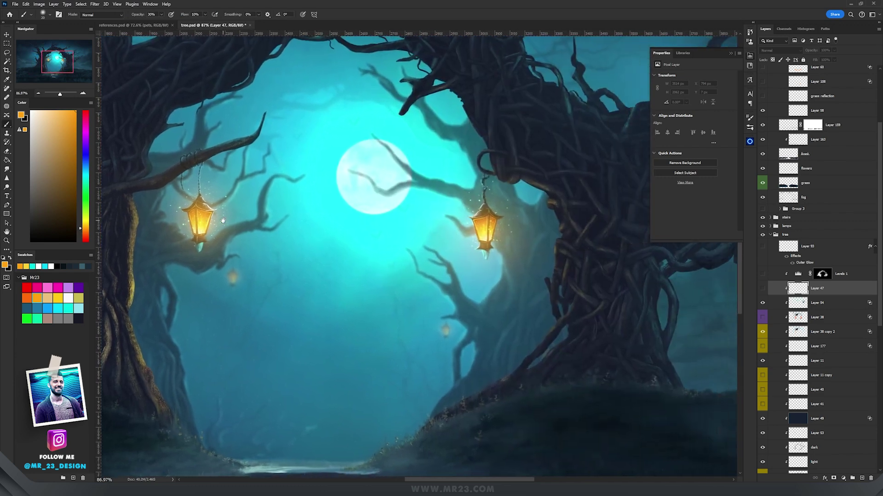
# - Create a new clipped layer above Layer 47 for fine light details on the tree near the left lantern
pyautogui.moveTo(427, 250); pyautogui.dragTo(387, 266)
pyautogui.moveTo(272, 239); pyautogui.dragTo(434, 214)
pyautogui.press('z')
pyautogui.moveTo(255, 265); pyautogui.dragTo(422, 252)
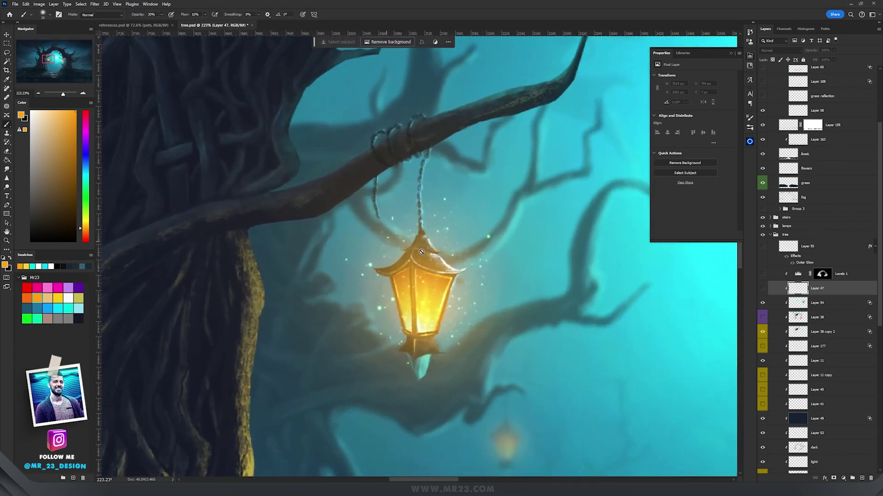
pyautogui.click(862, 479)
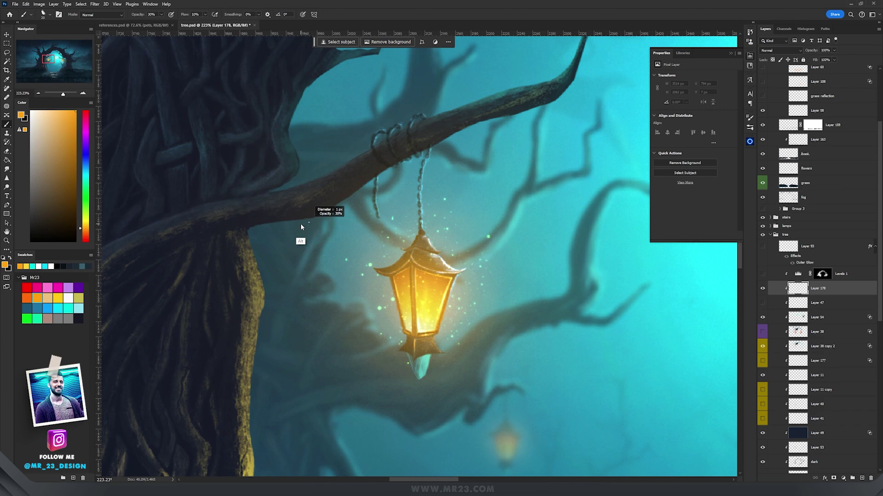
pyautogui.press('z')
pyautogui.moveTo(273, 251); pyautogui.dragTo(458, 331)
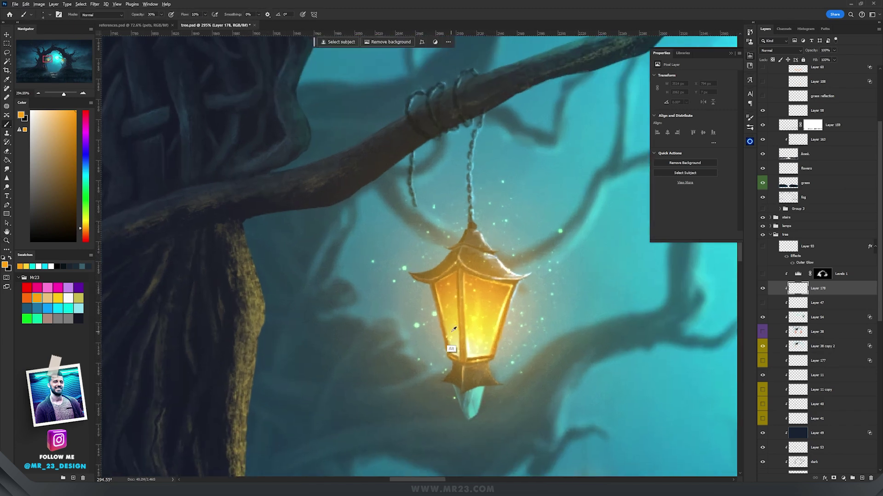
# - Sample the lantern's light yellow and paint thin highlights on the bark of the trunk beside it
pyautogui.keyDown('alt'); pyautogui.click(452, 332); pyautogui.keyUp('alt')
pyautogui.press('z')
pyautogui.moveTo(262, 251)
pyautogui.mouseDown()
pyautogui.moveTo(286, 251)
pyautogui.moveTo(272, 166)
pyautogui.moveTo(281, 316)
pyautogui.moveTo(372, 238)
pyautogui.mouseUp()
pyautogui.moveTo(234, 123); pyautogui.dragTo(184, 223)
pyautogui.moveTo(232, 196); pyautogui.dragTo(207, 294)
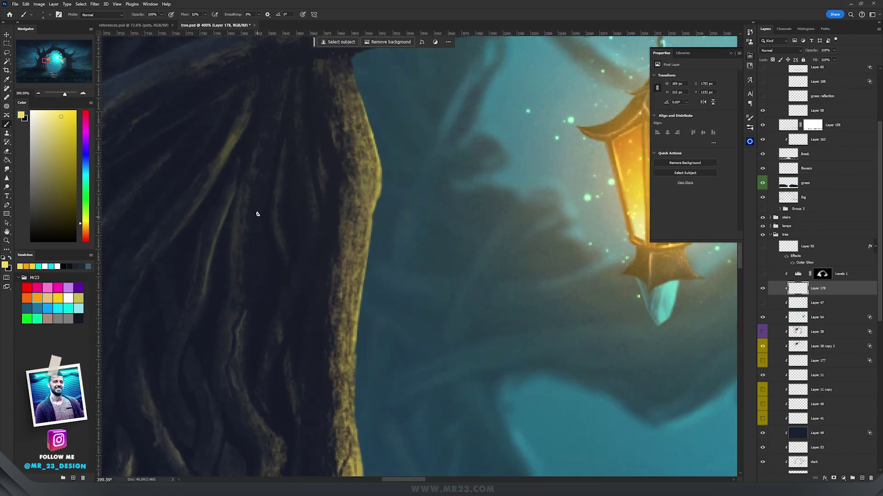
pyautogui.moveTo(375, 296); pyautogui.dragTo(340, 176)
pyautogui.moveTo(327, 330); pyautogui.dragTo(290, 330)
# - Sample light cyan from the sky and paint thin rim lights on the branches along the arch's inner edge
pyautogui.moveTo(529, 152); pyautogui.dragTo(303, 368)
pyautogui.moveTo(410, 168); pyautogui.dragTo(473, 168)
pyautogui.keyDown('alt'); pyautogui.click(264, 229); pyautogui.keyUp('alt')
pyautogui.moveTo(265, 186)
pyautogui.mouseDown()
pyautogui.moveTo(237, 312)
pyautogui.moveTo(285, 196)
pyautogui.mouseUp()
pyautogui.moveTo(288, 163)
pyautogui.mouseDown()
pyautogui.moveTo(244, 255)
pyautogui.moveTo(234, 257)
pyautogui.mouseUp()
pyautogui.moveTo(258, 115); pyautogui.dragTo(251, 425)
pyautogui.keyDown('alt'); pyautogui.click(248, 250); pyautogui.keyUp('alt')
pyautogui.moveTo(247, 241)
pyautogui.mouseDown()
pyautogui.moveTo(193, 299)
pyautogui.moveTo(167, 308)
pyautogui.mouseUp()
pyautogui.moveTo(242, 248); pyautogui.dragTo(248, 203)
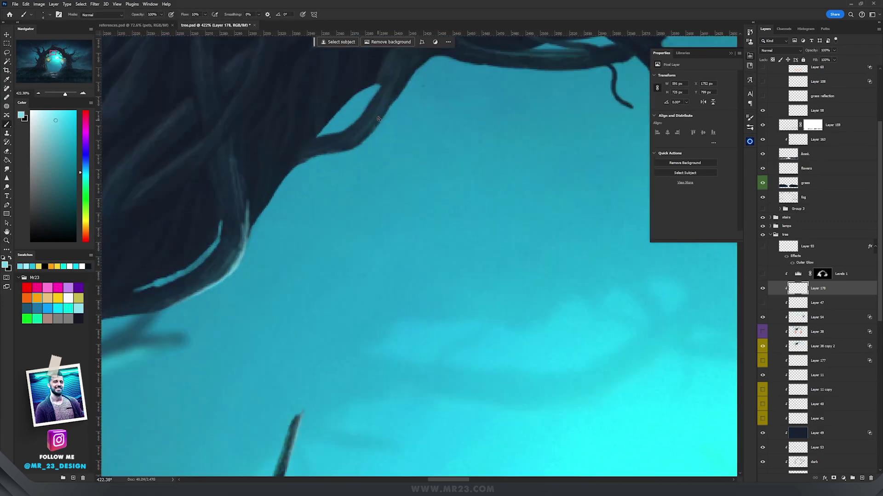
pyautogui.moveTo(372, 133); pyautogui.dragTo(407, 81)
pyautogui.moveTo(324, 184); pyautogui.dragTo(284, 171)
# - Examine the warm bark highlights and cyan rim lights across both trunks and the arch
pyautogui.moveTo(312, 304); pyautogui.dragTo(276, 303)
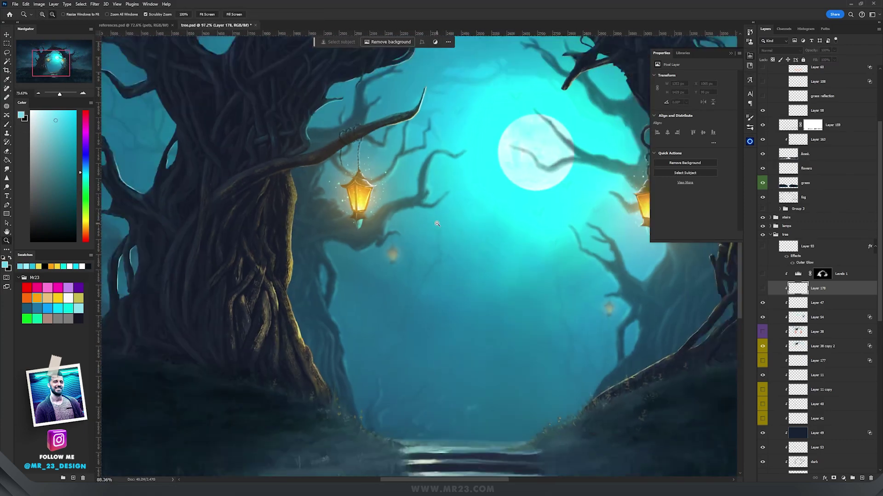
pyautogui.moveTo(335, 295)
pyautogui.mouseDown()
pyautogui.moveTo(321, 324)
pyautogui.moveTo(184, 390)
pyautogui.mouseUp()
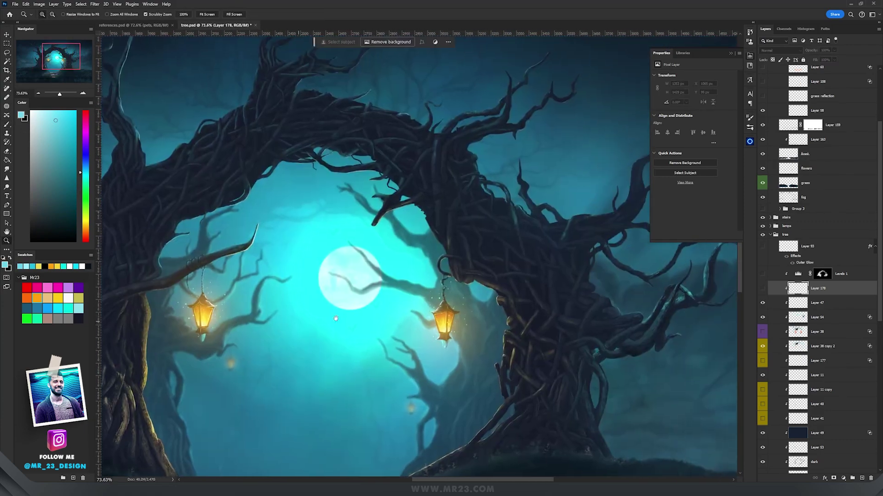
pyautogui.moveTo(355, 318); pyautogui.dragTo(467, 225)
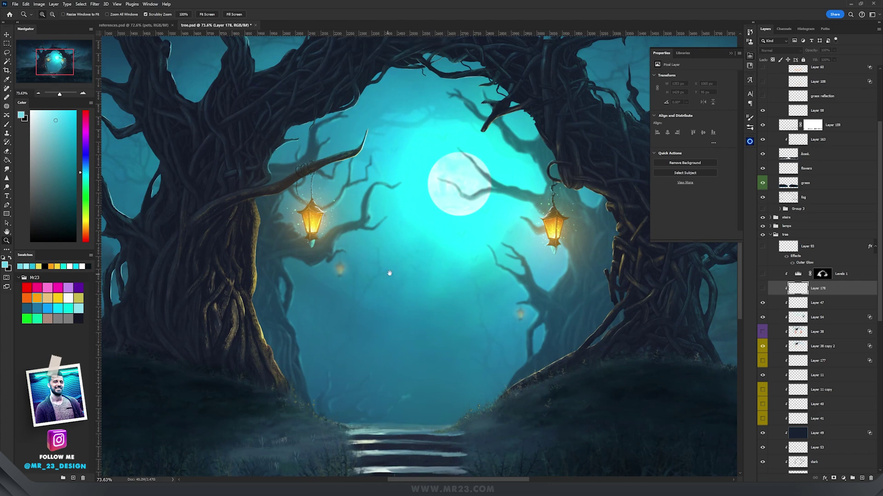
pyautogui.moveTo(387, 274); pyautogui.dragTo(421, 248)
pyautogui.moveTo(330, 370); pyautogui.dragTo(385, 351)
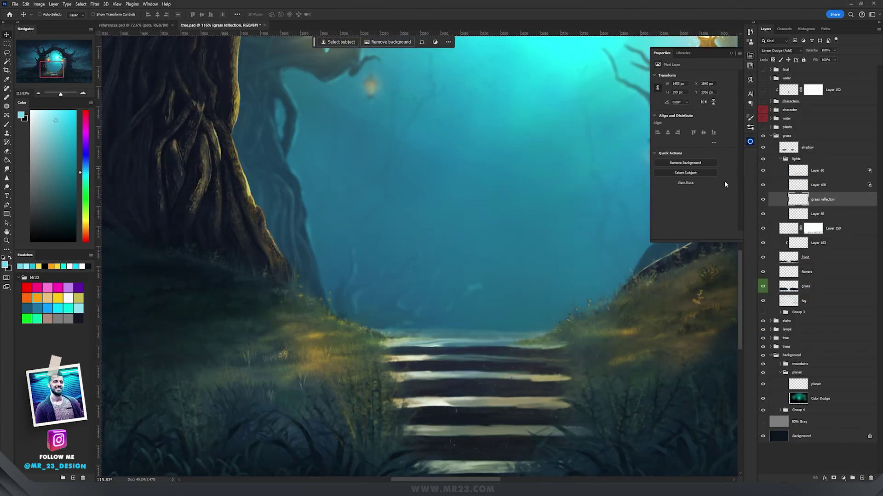
# - Show the plants group and check the glowing plants on the grassy mounds on both sides of the stairs
pyautogui.scroll(-5, 558, 331)
pyautogui.scroll(4, 528, 324)
pyautogui.press('Tab')
pyautogui.scroll(-3, 551, 318)
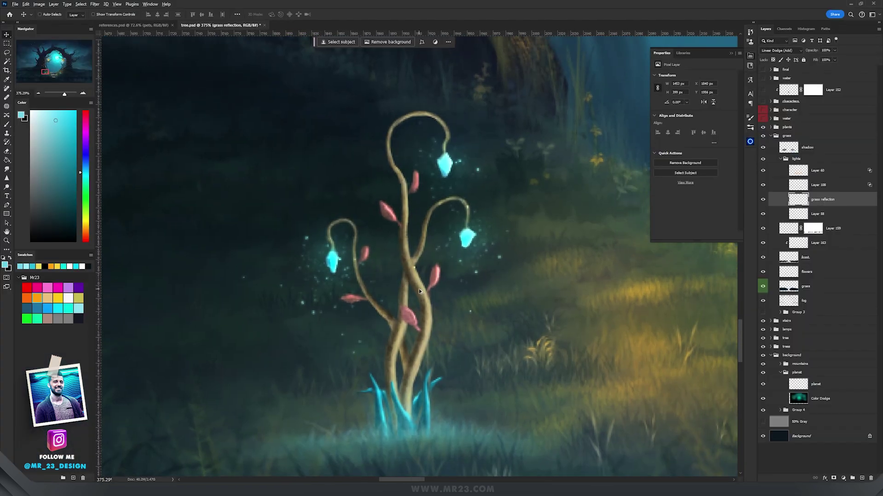
pyautogui.scroll(-5, 419, 291)
pyautogui.moveTo(548, 293); pyautogui.dragTo(368, 286)
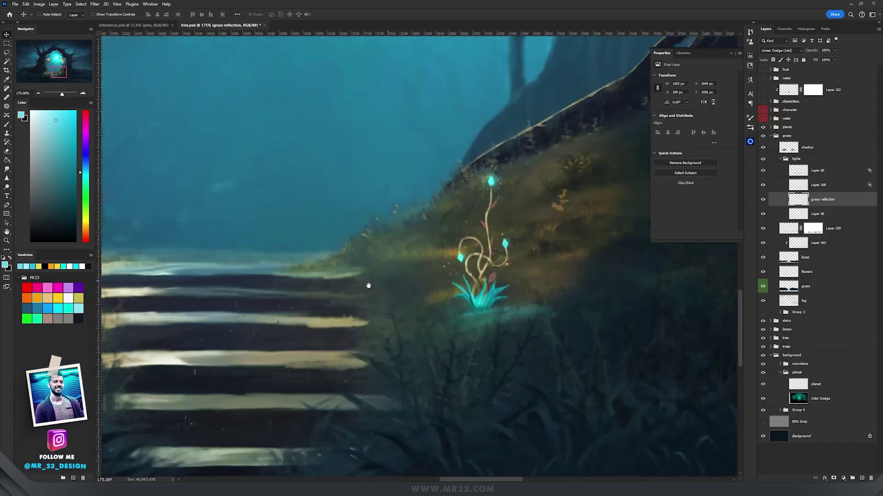
pyautogui.scroll(3, 467, 318)
pyautogui.moveTo(534, 316); pyautogui.dragTo(575, 315)
pyautogui.moveTo(476, 244); pyautogui.dragTo(579, 285)
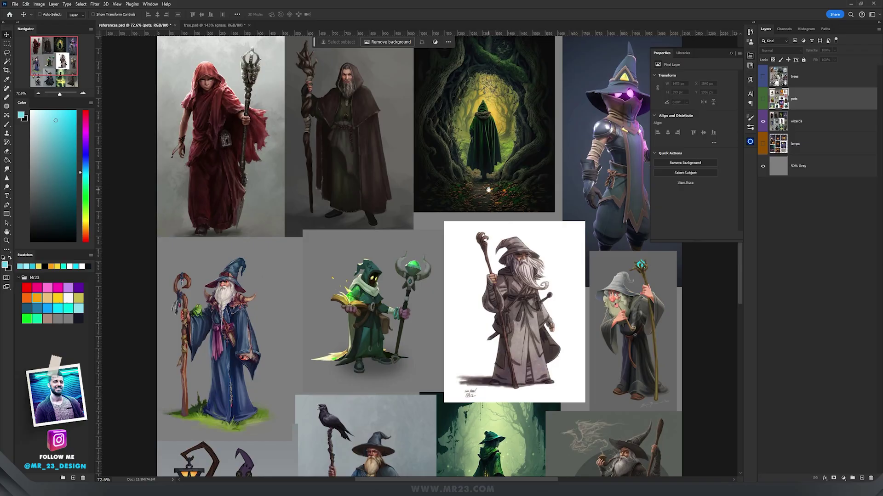
# - Study the wizard reference paintings for robes, hats, staffs and poses, including the cloaked figures seen from behind
pyautogui.moveTo(488, 190); pyautogui.dragTo(415, 172)
pyautogui.moveTo(415, 263); pyautogui.dragTo(481, 231)
pyautogui.moveTo(499, 291); pyautogui.dragTo(471, 197)
pyautogui.scroll(4, 501, 295)
pyautogui.scroll(-3, 501, 299)
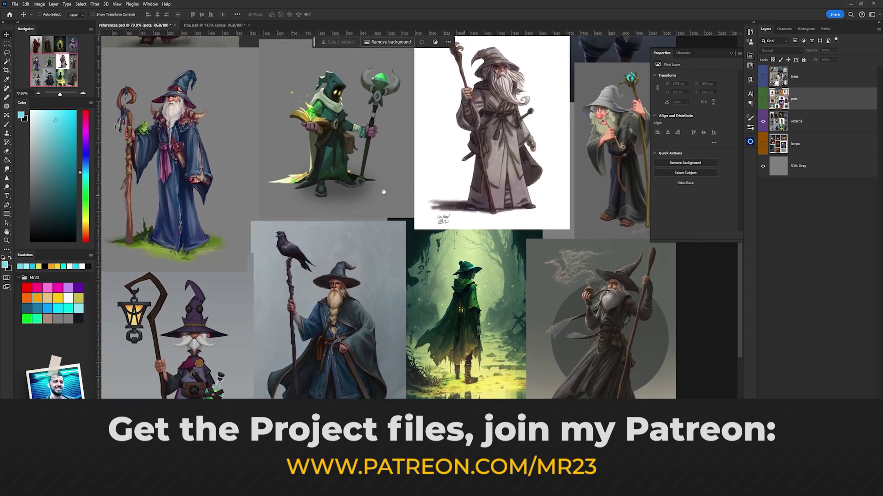
pyautogui.moveTo(383, 192); pyautogui.dragTo(419, 233)
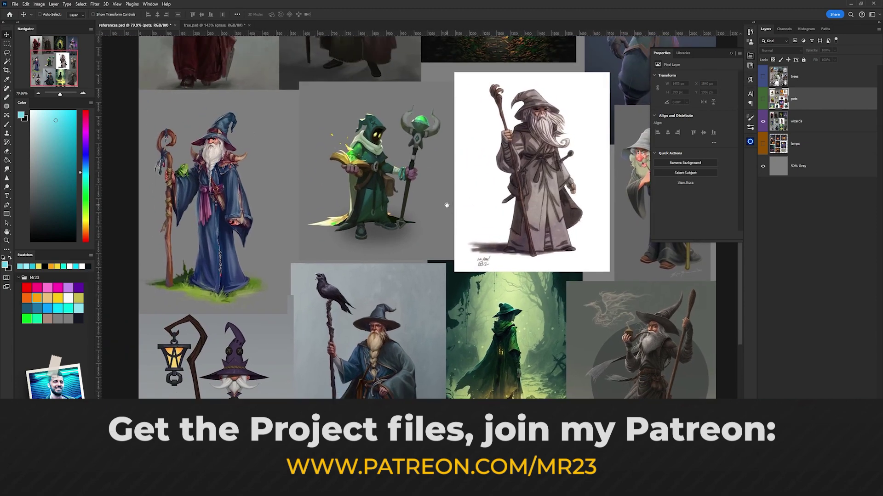
pyautogui.moveTo(446, 205); pyautogui.dragTo(357, 187)
pyautogui.scroll(3, 412, 244)
pyautogui.moveTo(440, 58); pyautogui.dragTo(443, 323)
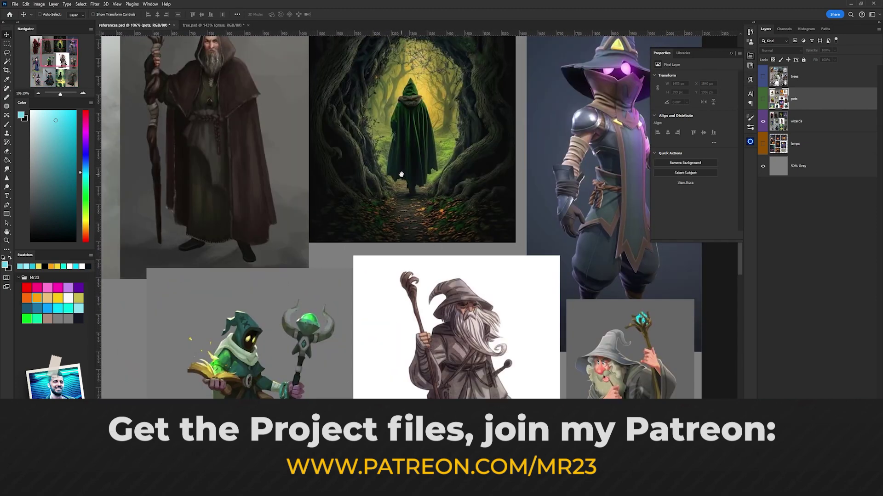
pyautogui.moveTo(401, 174); pyautogui.dragTo(390, 257)
pyautogui.scroll(-2, 404, 243)
pyautogui.moveTo(271, 240); pyautogui.dragTo(447, 211)
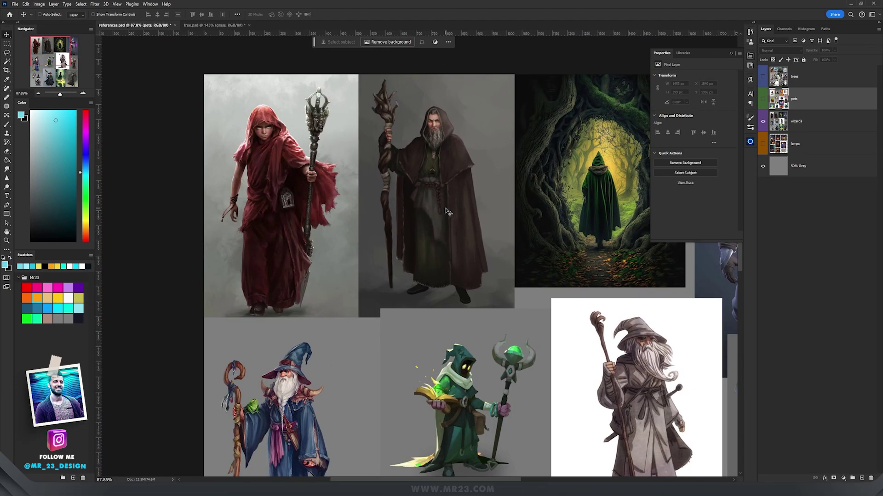
pyautogui.moveTo(554, 251); pyautogui.dragTo(519, 167)
pyautogui.moveTo(540, 275); pyautogui.dragTo(451, 163)
pyautogui.moveTo(398, 331); pyautogui.dragTo(481, 178)
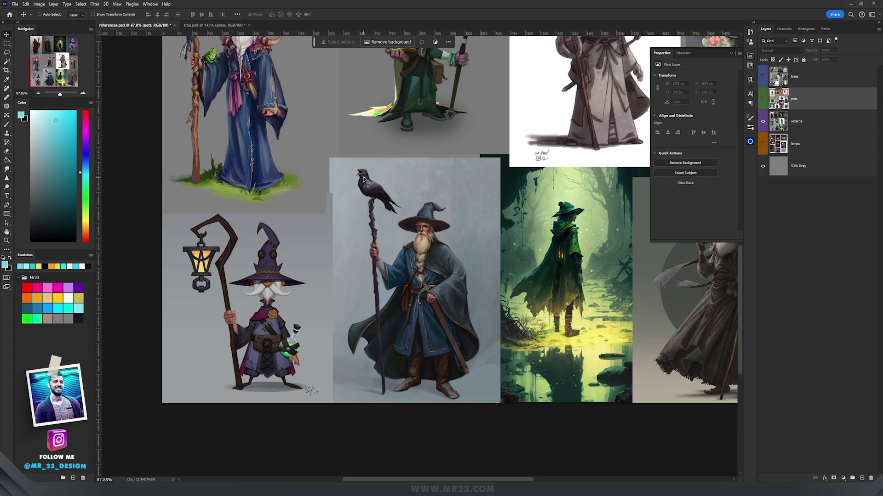
# - Switch back to tree.psd and inspect the purple-robed wizard with a staff standing above the stairs
pyautogui.click(211, 25)
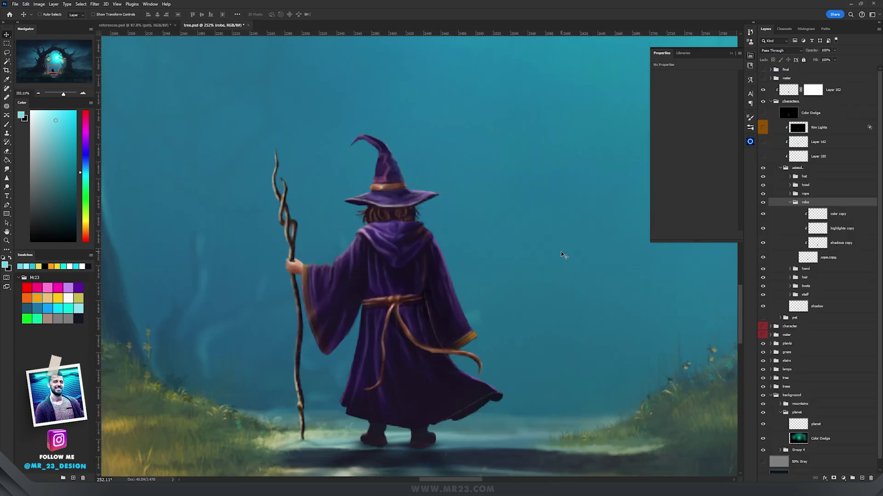
pyautogui.scroll(-2, 550, 248)
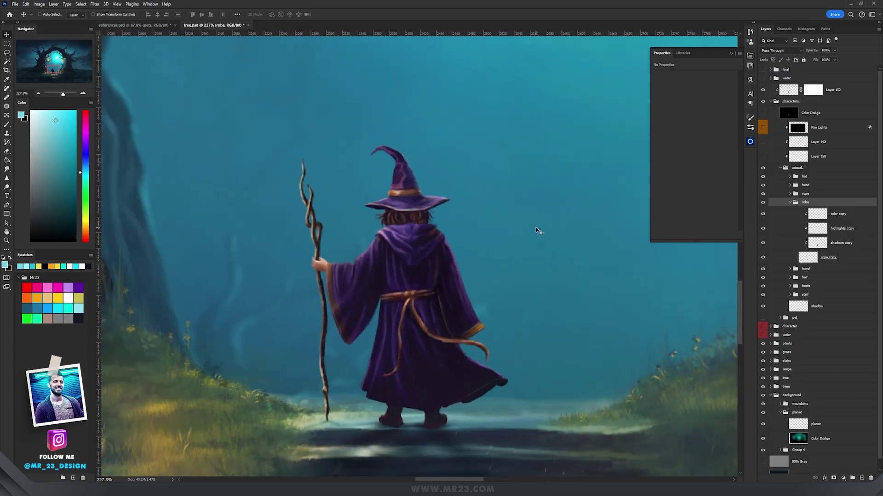
# - Isolate the robe by hiding the wizard's hat, hood, rope, hand, hair, boots, staff and shadow
pyautogui.scroll(1, 459, 225)
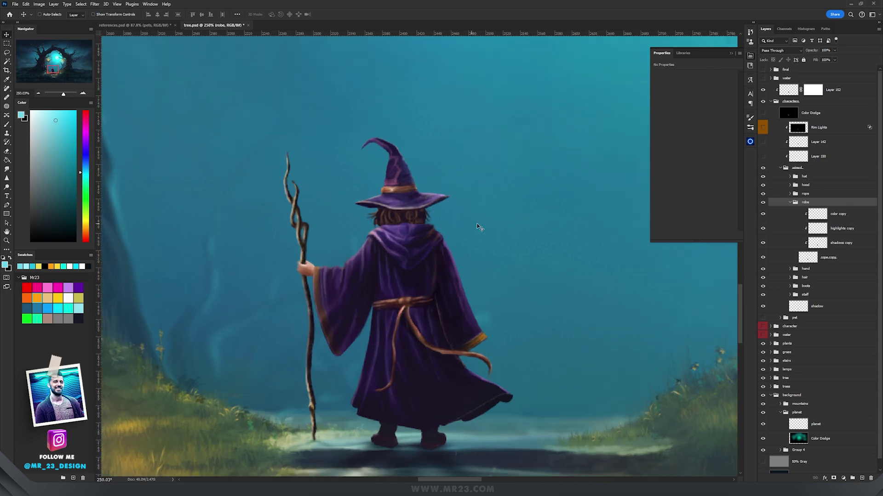
pyautogui.moveTo(478, 227); pyautogui.dragTo(496, 223)
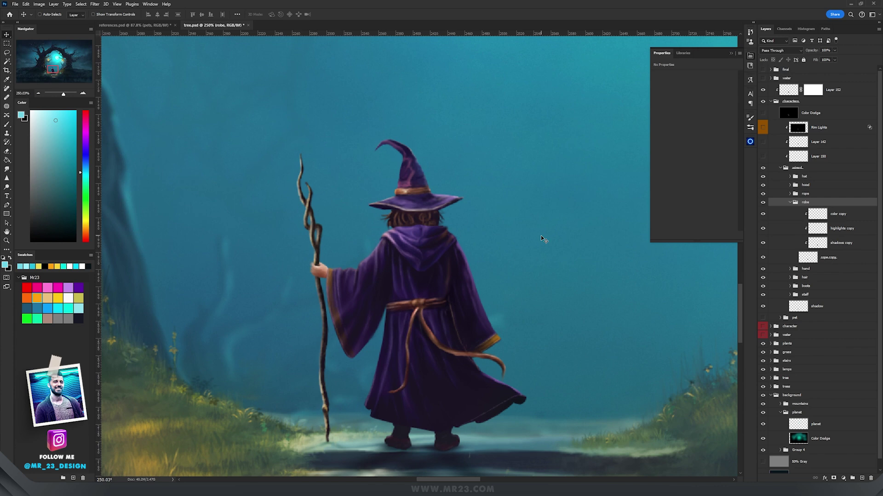
pyautogui.click(789, 202)
pyautogui.moveTo(763, 176); pyautogui.dragTo(763, 194)
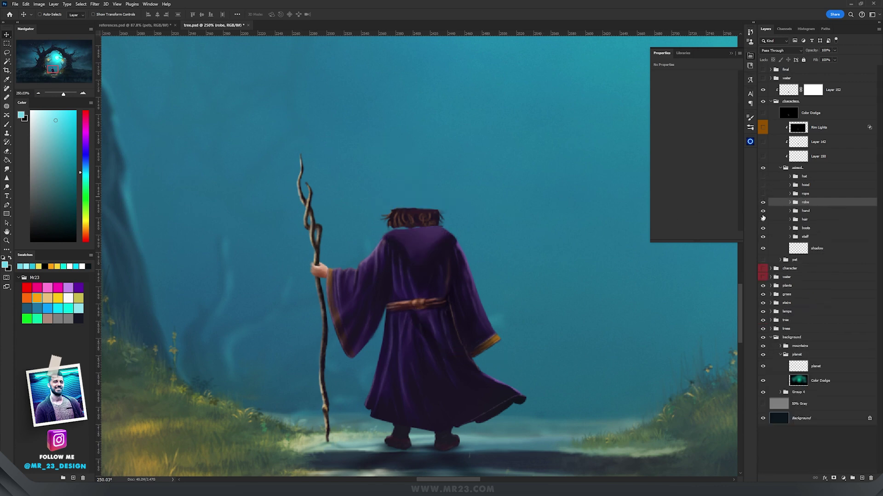
pyautogui.moveTo(762, 236); pyautogui.dragTo(763, 248)
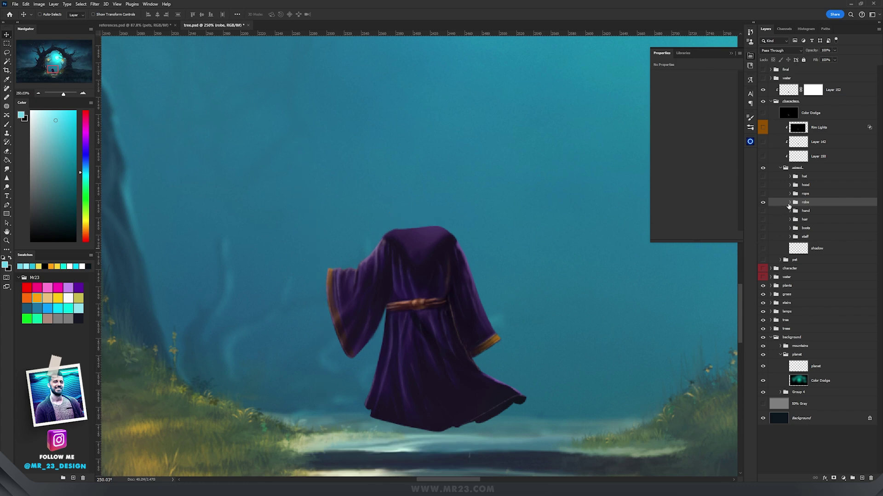
# - Hide the robe group's color, highlights and shadows copy layers and inspect the flat purple base shape
pyautogui.click(790, 203)
pyautogui.scroll(2, 463, 298)
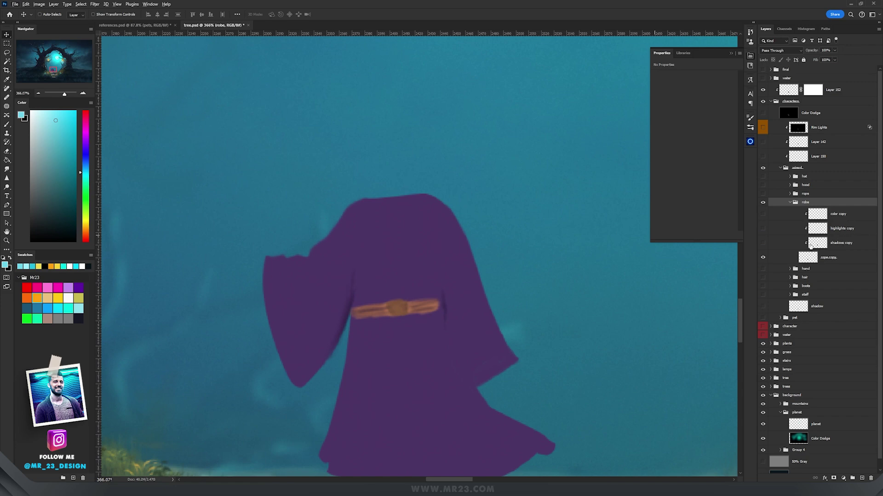
pyautogui.scroll(-1, 467, 242)
pyautogui.scroll(2, 467, 243)
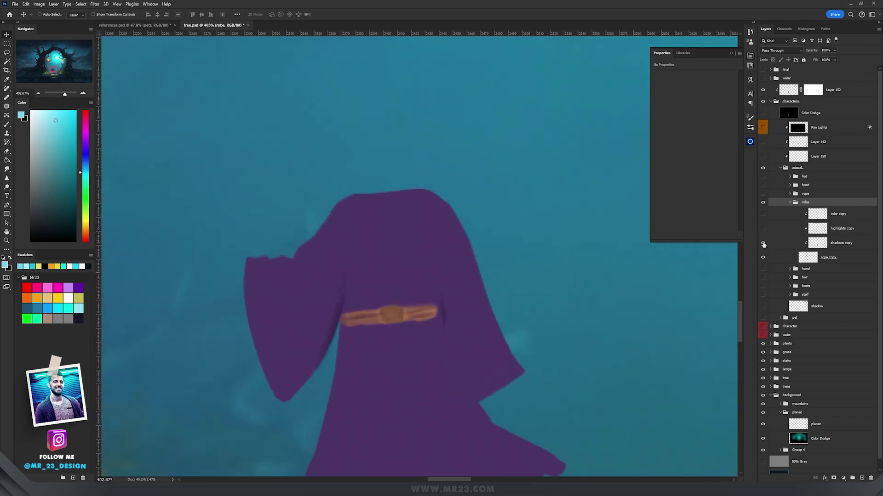
# - Show the robe's shadows copy and highlights copy layers in turn and check the blend mode of each
pyautogui.click(764, 244)
pyautogui.click(821, 246)
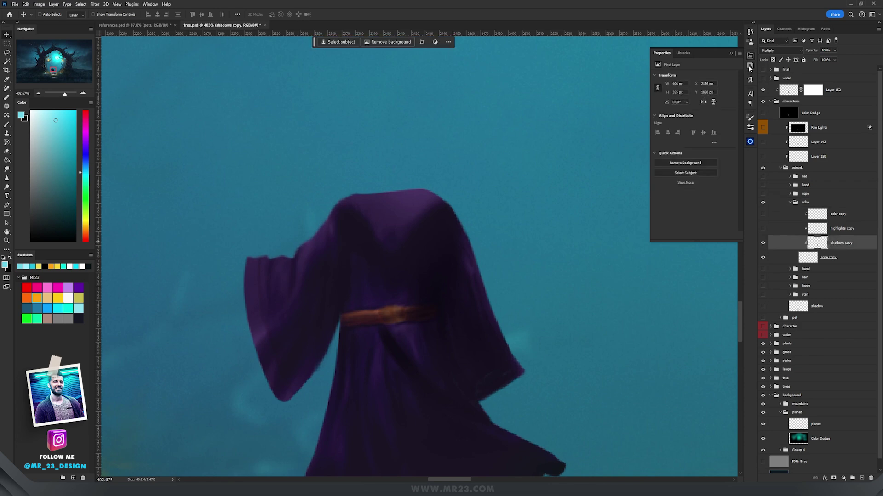
pyautogui.scroll(-2, 404, 281)
pyautogui.click(762, 229)
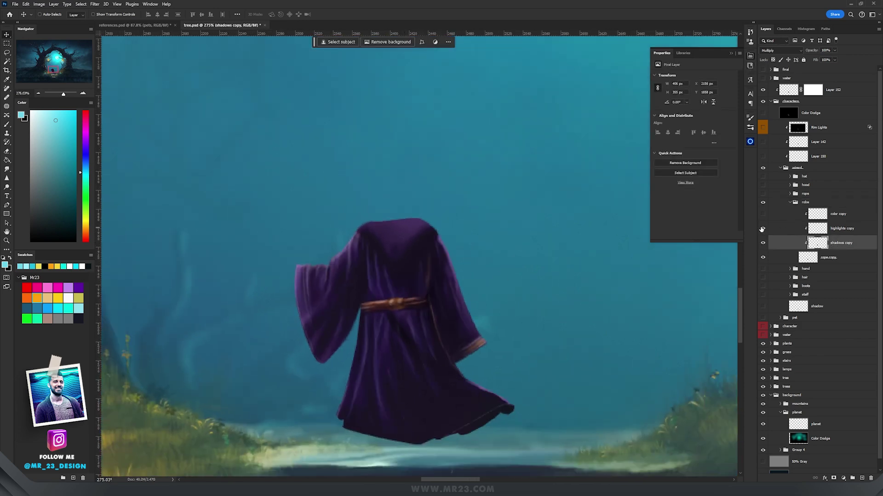
pyautogui.click(833, 228)
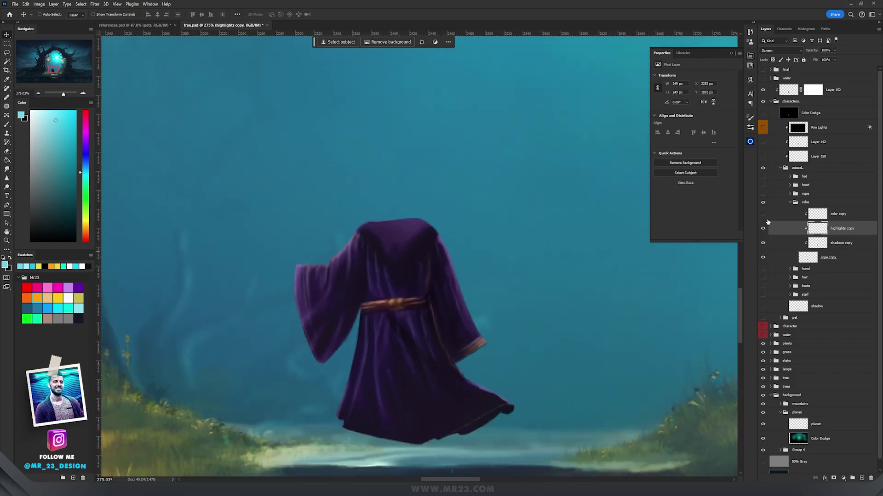
# - Show the robe's color copy layer and examine the gold trim on both sleeve cuffs
pyautogui.click(792, 216)
pyautogui.click(762, 214)
pyautogui.scroll(5, 328, 285)
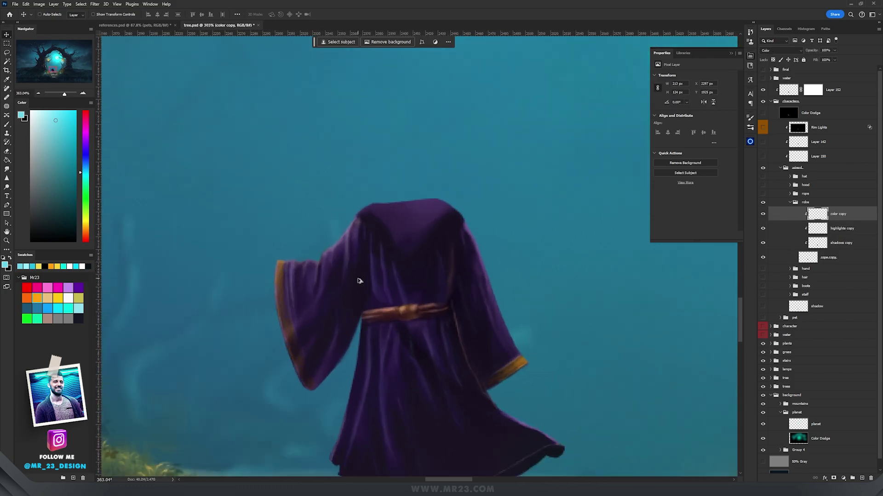
pyautogui.scroll(-5, 263, 296)
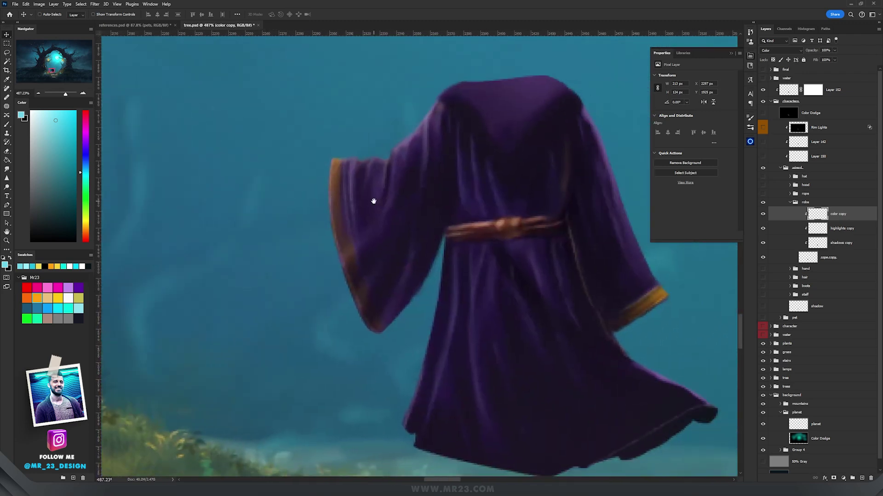
pyautogui.scroll(-1, 366, 216)
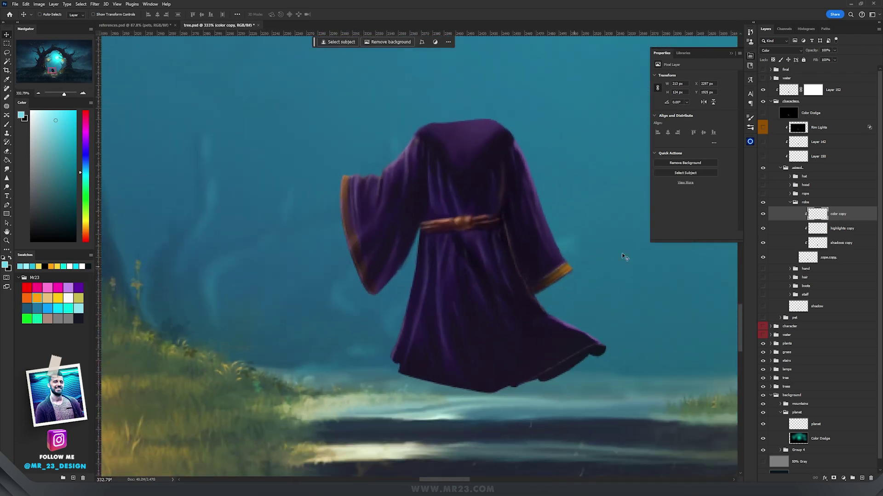
pyautogui.moveTo(492, 229); pyautogui.dragTo(492, 310)
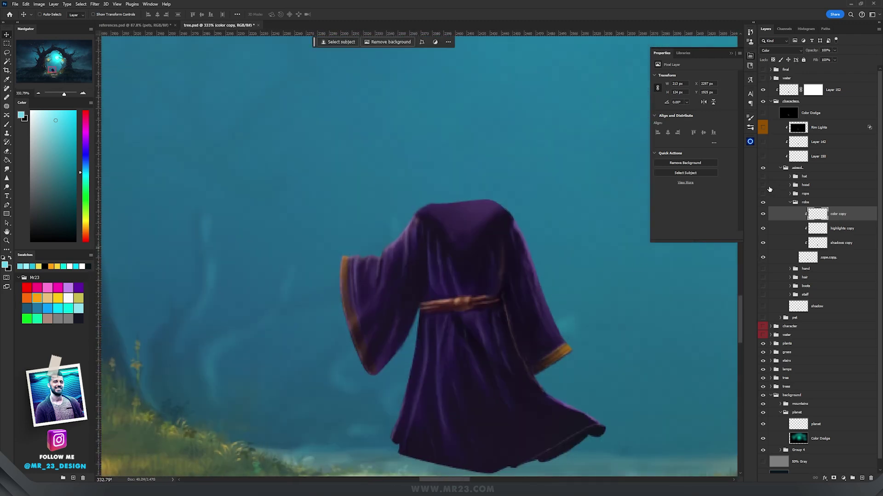
# - Show the hood's base layer and its two clipped shading layers, 136 and 135, over the robe
pyautogui.click(789, 185)
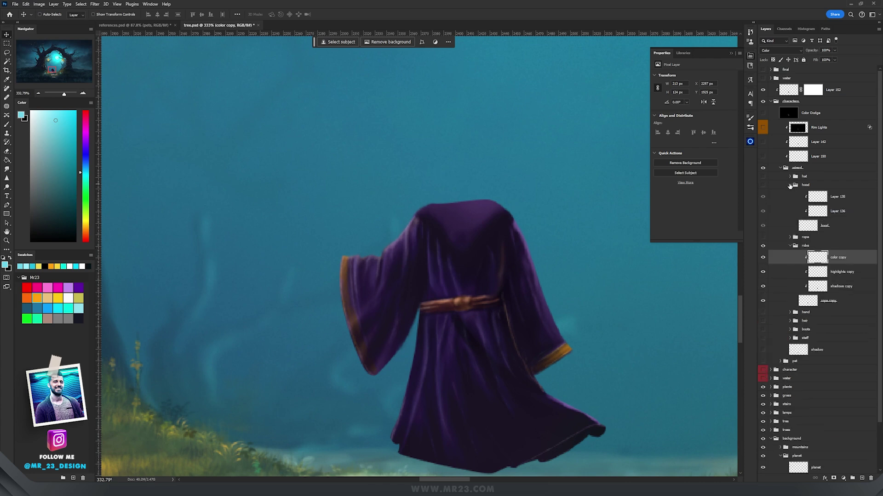
pyautogui.click(763, 225)
pyautogui.click(763, 198)
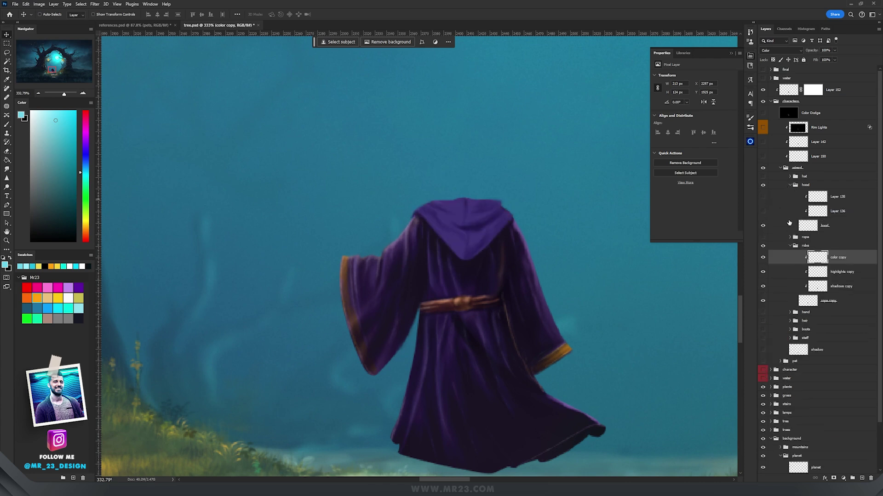
pyautogui.click(817, 227)
pyautogui.click(763, 211)
pyautogui.click(762, 197)
pyautogui.keyDown('ctrl'); pyautogui.click(508, 225); pyautogui.keyUp('ctrl')
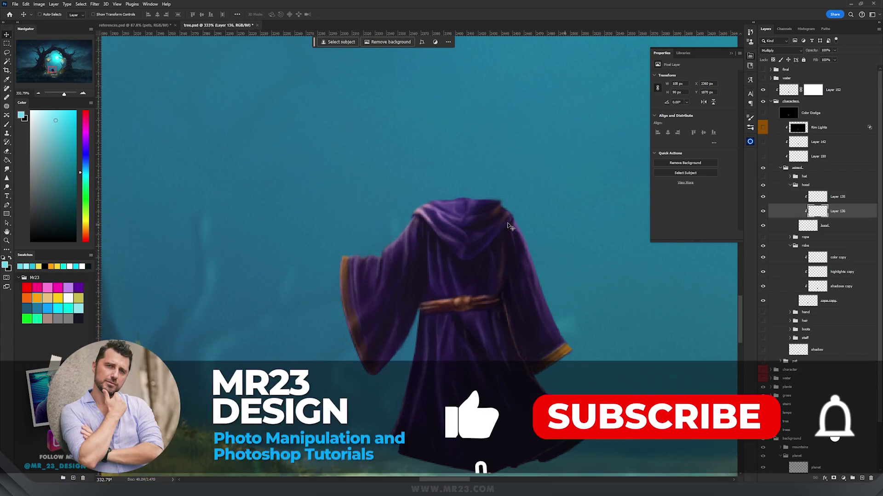
pyautogui.scroll(-1, 468, 251)
pyautogui.keyDown('ctrl'); pyautogui.click(468, 252); pyautogui.keyUp('ctrl')
# - Show the hat group and examine the hat with its clipped shading layers 144 and 143
pyautogui.click(762, 176)
pyautogui.click(790, 184)
pyautogui.click(790, 176)
pyautogui.click(762, 202)
pyautogui.keyDown('ctrl'); pyautogui.click(460, 151); pyautogui.keyUp('ctrl')
pyautogui.scroll(3, 451, 152)
pyautogui.click(763, 202)
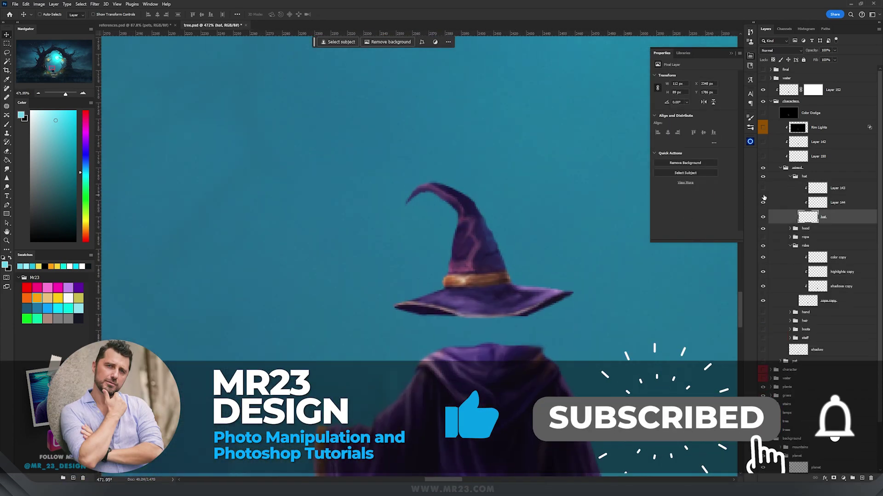
# - Show the wizard's hair, rope, hand and staff groups again
pyautogui.scroll(-1, 781, 268)
pyautogui.click(763, 295)
pyautogui.scroll(-1, 591, 294)
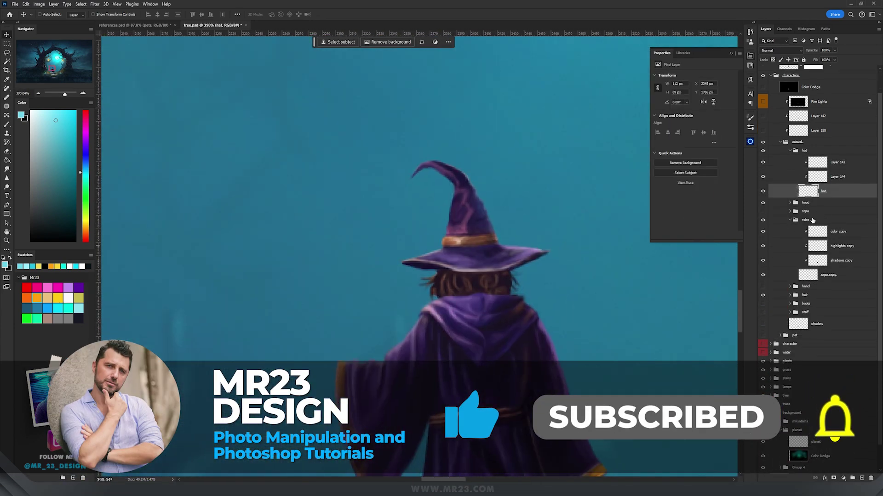
pyautogui.click(763, 211)
pyautogui.scroll(2, 478, 442)
pyautogui.scroll(-3, 478, 276)
pyautogui.click(763, 286)
pyautogui.click(763, 313)
pyautogui.click(805, 313)
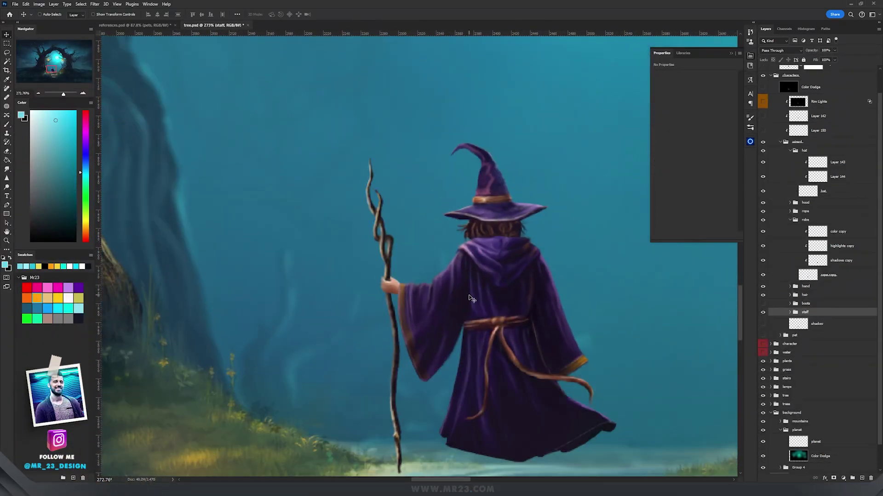
# - Show the boots group and the shadow layer, checking how the wizard stands on the top stair
pyautogui.scroll(-8, 471, 297)
pyautogui.moveTo(416, 88); pyautogui.dragTo(417, 195)
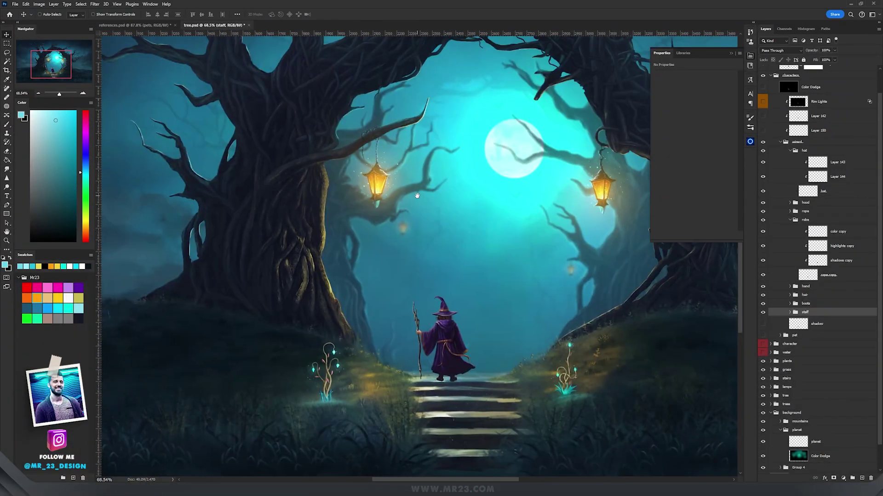
pyautogui.scroll(5, 363, 212)
pyautogui.moveTo(522, 251); pyautogui.dragTo(445, 226)
pyautogui.moveTo(489, 262); pyautogui.dragTo(480, 133)
pyautogui.scroll(5, 363, 273)
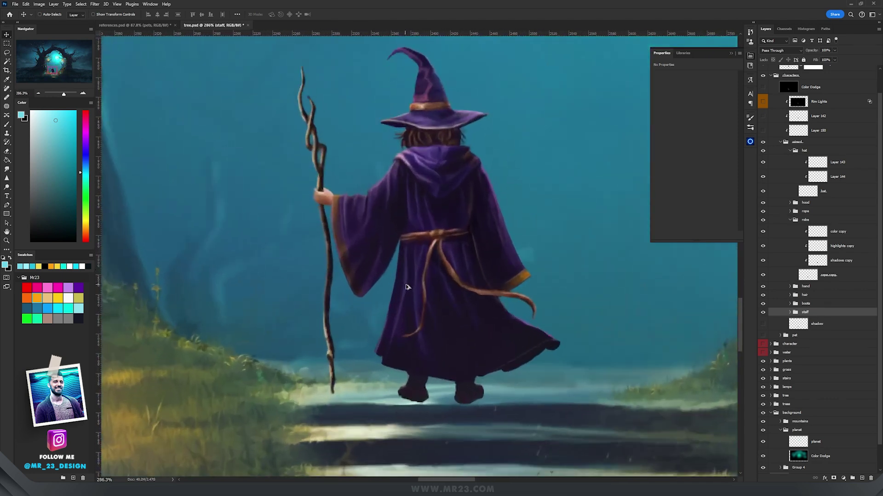
pyautogui.click(763, 325)
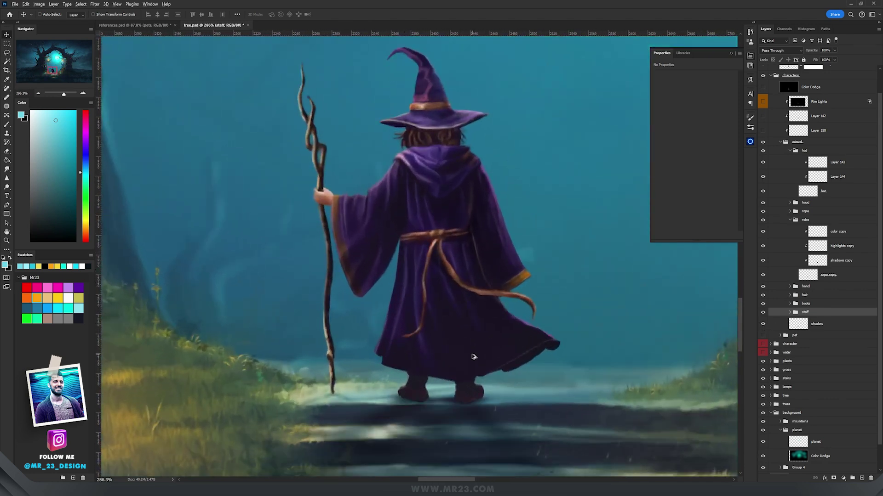
pyautogui.scroll(-2, 473, 357)
pyautogui.moveTo(471, 351); pyautogui.dragTo(461, 245)
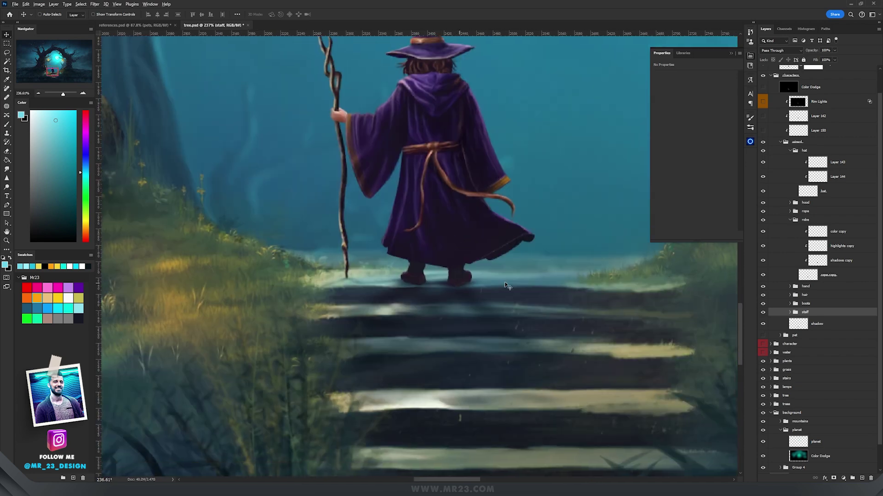
# - On a new layer above the shadow layer, try brushing a dark cast shadow from the wizard's feet across the grass
pyautogui.click(813, 328)
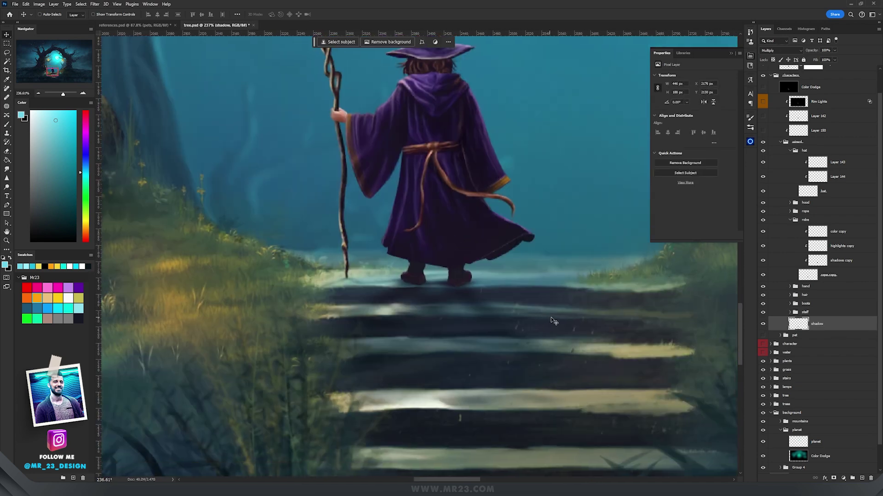
pyautogui.click(862, 478)
pyautogui.press('b')
pyautogui.keyDown('alt'); pyautogui.click(488, 292); pyautogui.keyUp('alt')
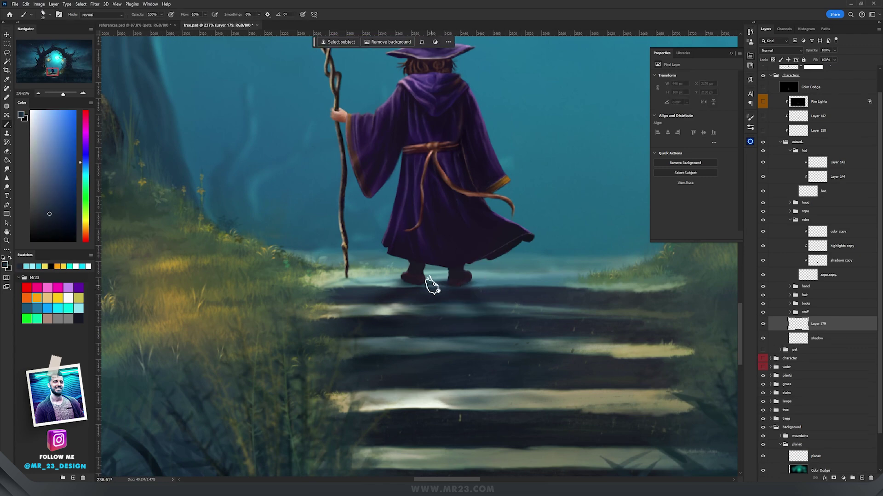
pyautogui.moveTo(432, 286); pyautogui.dragTo(206, 394)
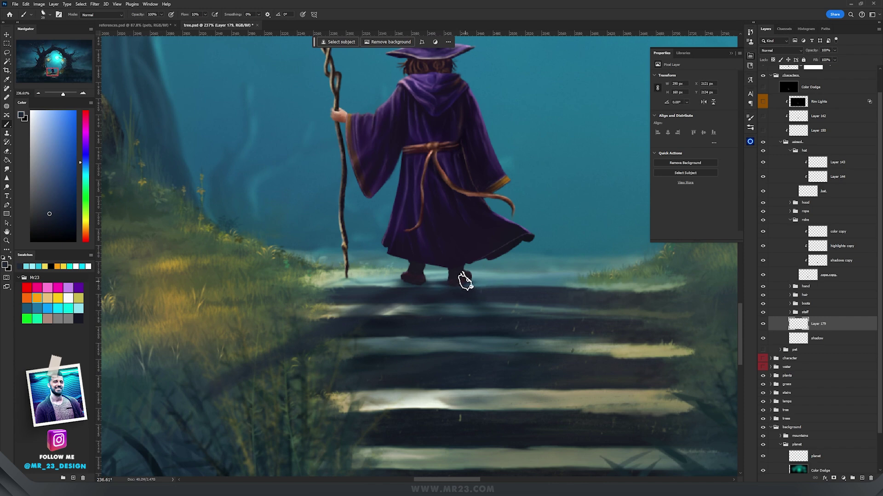
# - Try brushing extra shadow strokes away from the lanterns' light across the stairs, undoing the latest strokes
pyautogui.scroll(-5, 439, 284)
pyautogui.moveTo(577, 116); pyautogui.dragTo(496, 186)
pyautogui.moveTo(508, 140); pyautogui.dragTo(549, 189)
pyautogui.hotkey('ctrl', 'z')
pyautogui.hotkey('ctrl', 'z')
pyautogui.scroll(4, 480, 290)
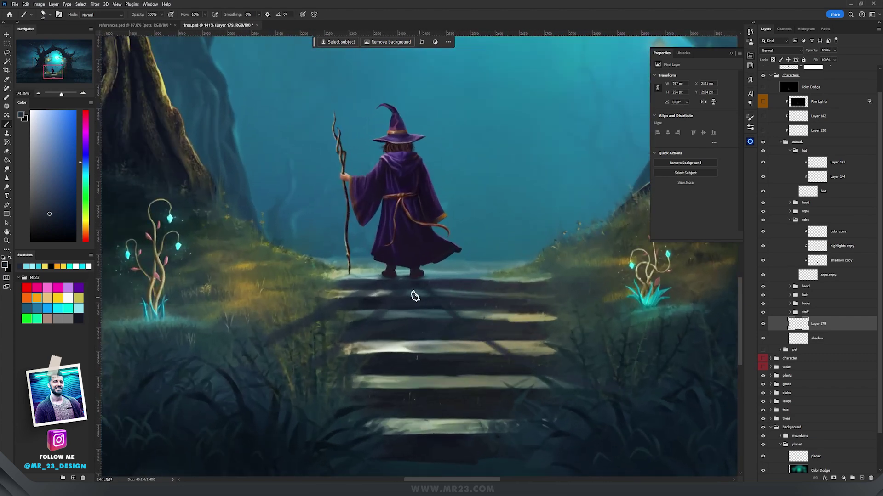
pyautogui.scroll(-3, 483, 382)
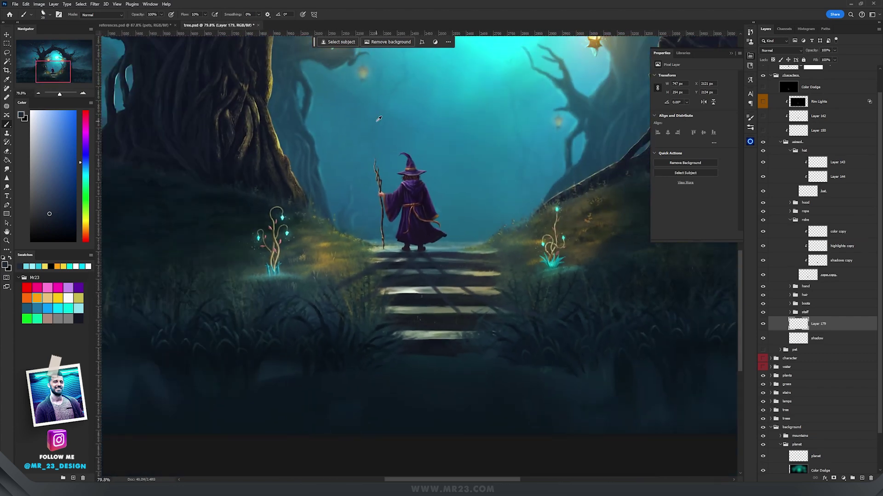
pyautogui.moveTo(376, 121); pyautogui.dragTo(395, 197)
pyautogui.moveTo(365, 142)
pyautogui.mouseDown()
pyautogui.moveTo(386, 169)
pyautogui.moveTo(398, 159)
pyautogui.mouseUp()
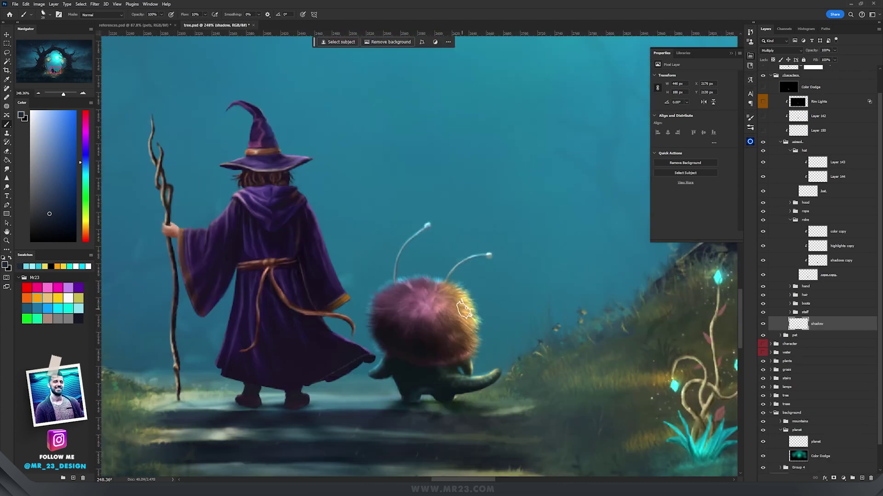
# - Show the pet group and inspect the furry creature standing beside the wizard
pyautogui.press('v')
pyautogui.scroll(4, 513, 287)
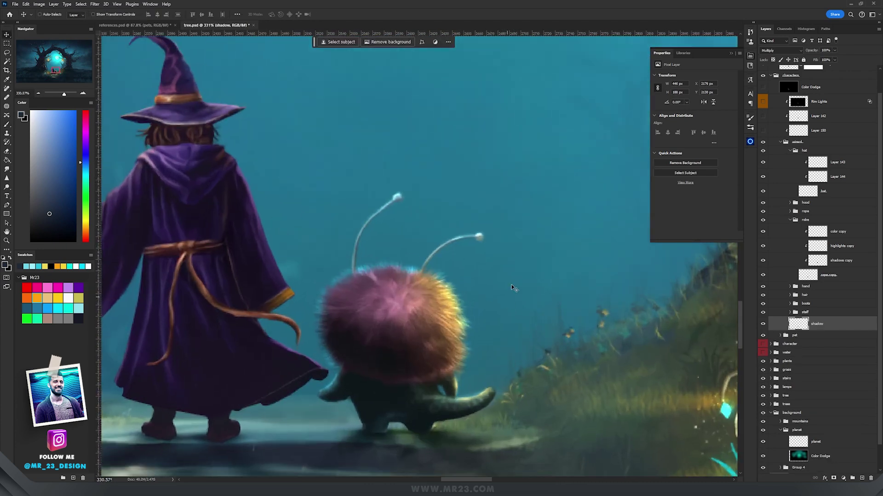
pyautogui.scroll(-3, 531, 291)
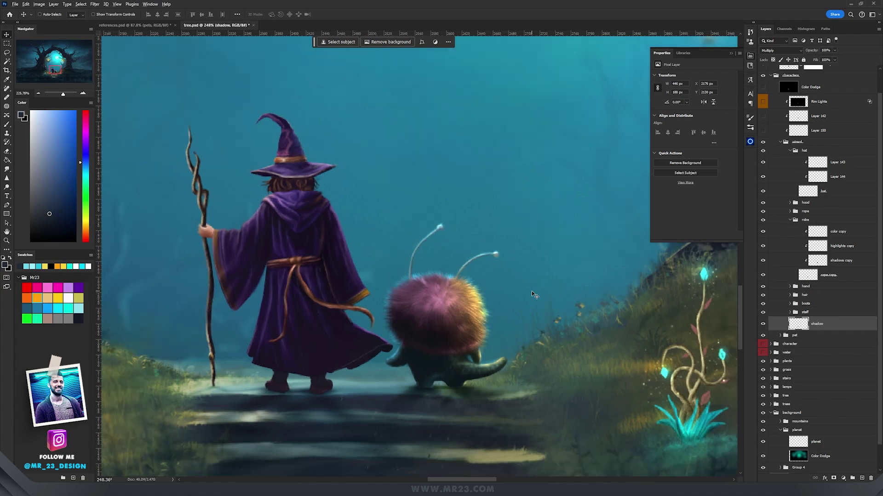
# - Switch to references.psd and study the pet reference pictures for creature shapes, fur and horns
pyautogui.hotkey('ctrl', 'Tab')
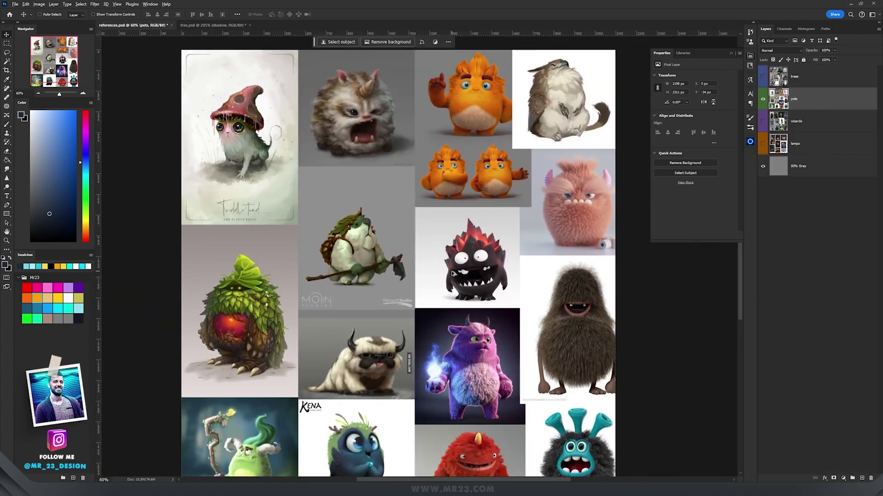
pyautogui.scroll(-1, 453, 273)
pyautogui.scroll(2, 447, 273)
pyautogui.moveTo(424, 272); pyautogui.dragTo(438, 174)
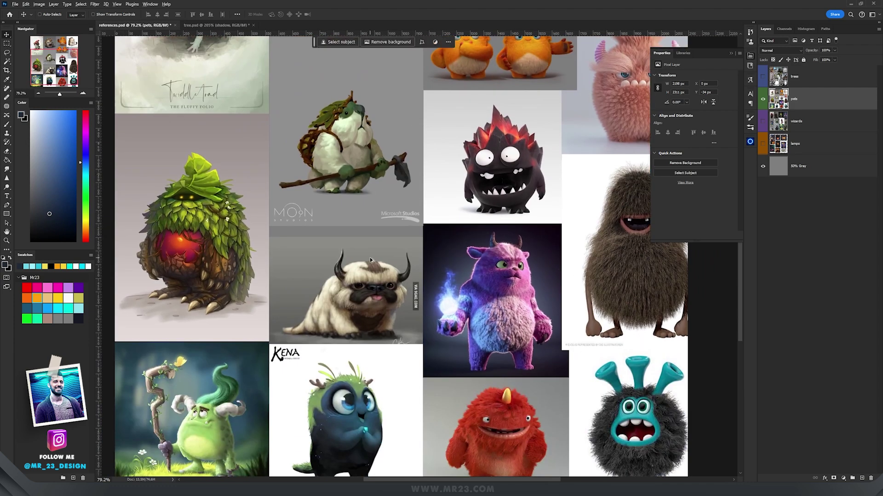
pyautogui.scroll(1, 370, 260)
pyautogui.moveTo(446, 296); pyautogui.dragTo(419, 214)
pyautogui.moveTo(348, 216); pyautogui.dragTo(521, 299)
pyautogui.moveTo(491, 204)
pyautogui.mouseDown()
pyautogui.moveTo(489, 156)
pyautogui.moveTo(485, 252)
pyautogui.moveTo(444, 330)
pyautogui.mouseUp()
pyautogui.moveTo(400, 193); pyautogui.dragTo(396, 276)
# - Switch back to tree.psd and view the wizard and pet up close and within the whole scene
pyautogui.click(198, 25)
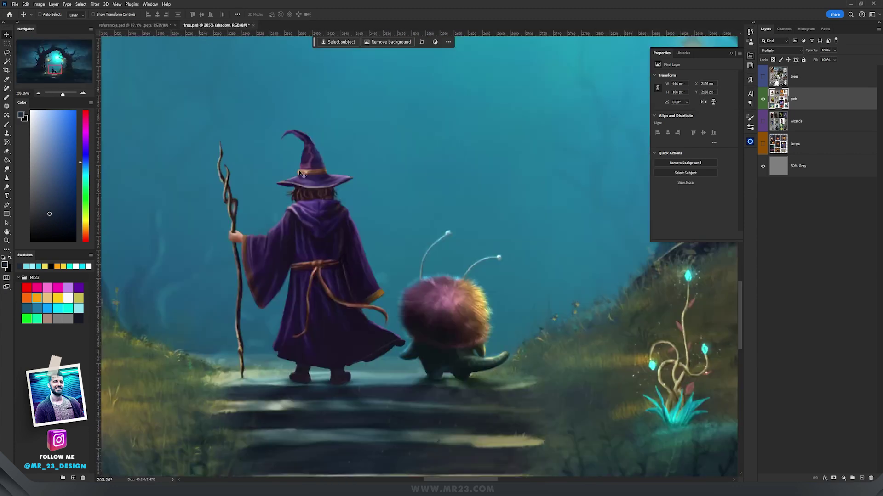
pyautogui.scroll(3, 466, 335)
pyautogui.scroll(-3, 466, 336)
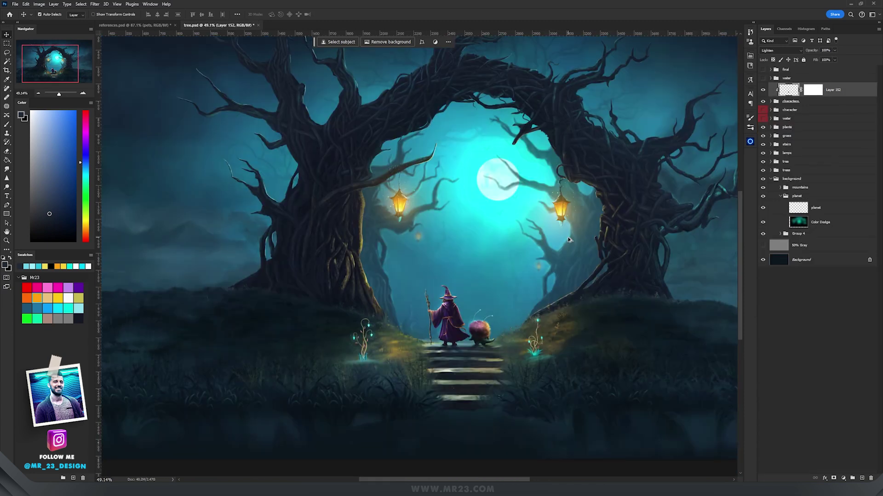
# - Stamp all visible layers into a new layer, flip it vertically and move it down as the water reflection
pyautogui.hotkey('ctrl', 'shift', 'alt', 'e')
pyautogui.hotkey('ctrl', 't')
pyautogui.rightClick(473, 151)
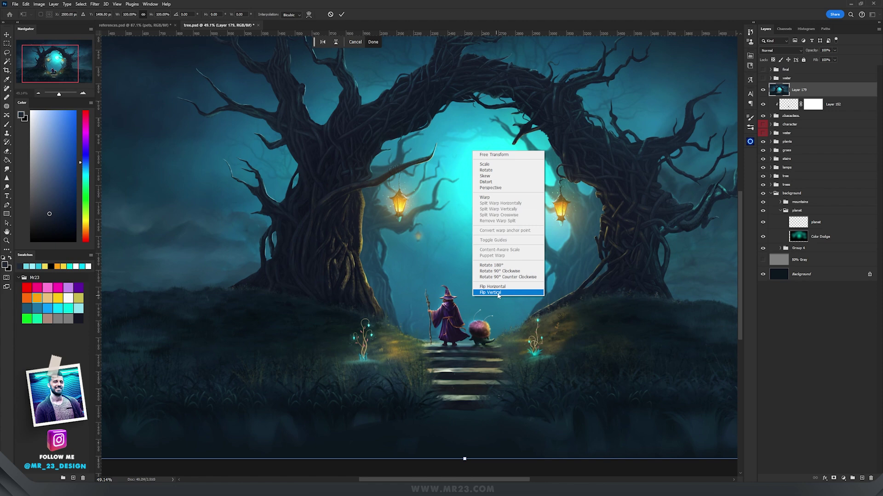
pyautogui.click(497, 292)
pyautogui.press('Return')
pyautogui.moveTo(488, 95); pyautogui.dragTo(499, 377)
# - Squash the flipped reflection layer vertically so more of the mirrored scene fits below the stairs
pyautogui.scroll(-8, 481, 270)
pyautogui.hotkey('ctrl', 't')
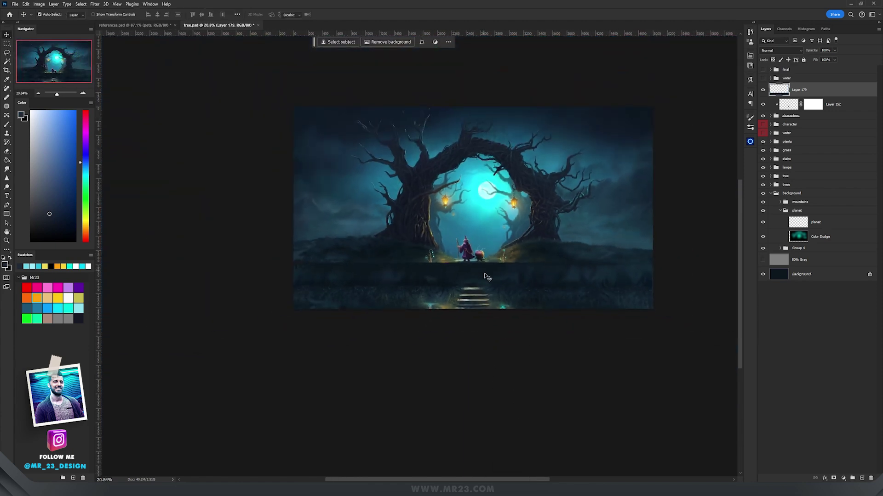
pyautogui.hotkey('ctrl', 't')
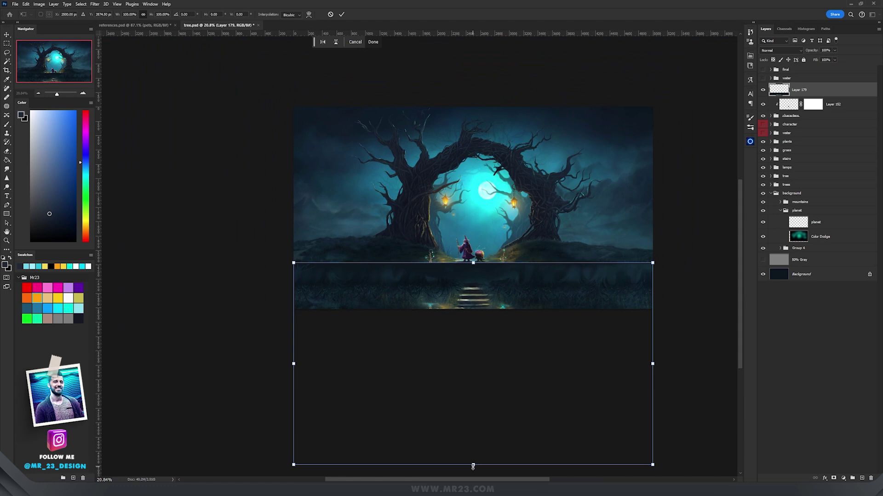
pyautogui.moveTo(473, 467); pyautogui.dragTo(473, 389)
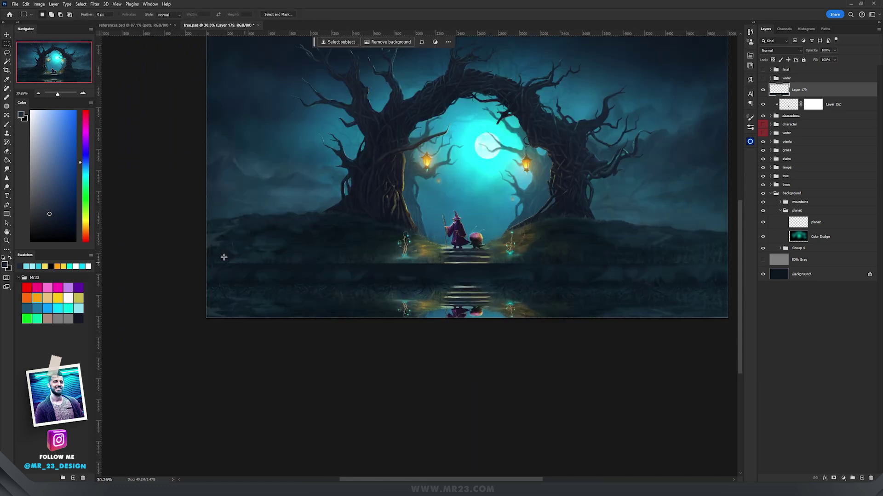
# - Mask out the dark strip along the reflection's upper edge, then target the layer's image instead of its mask
pyautogui.moveTo(177, 231); pyautogui.dragTo(727, 282)
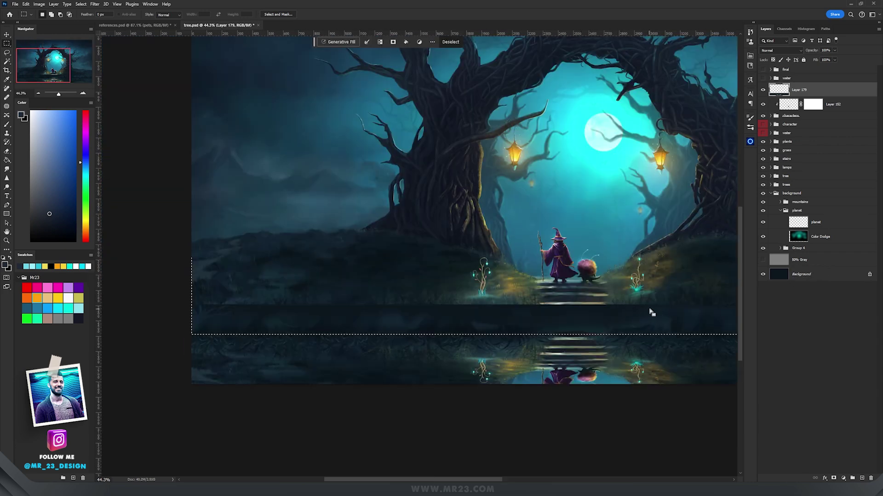
pyautogui.click(834, 478)
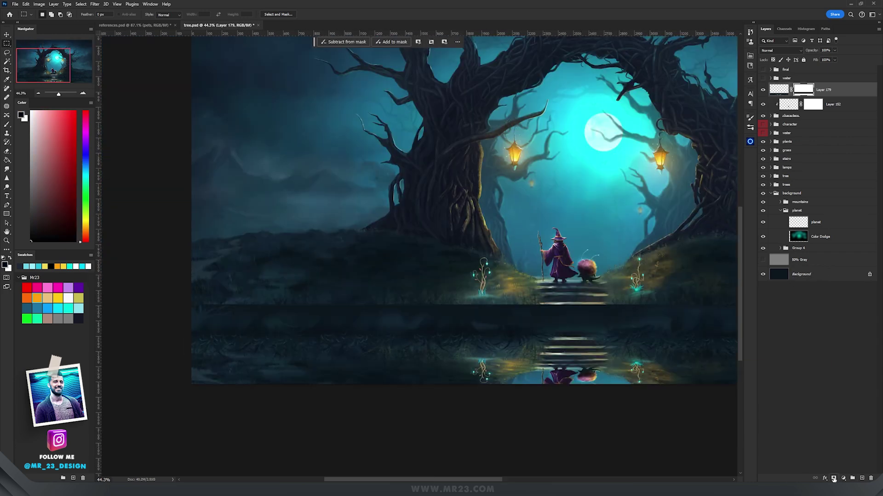
pyautogui.scroll(-2, 579, 293)
pyautogui.moveTo(578, 292); pyautogui.dragTo(430, 304)
pyautogui.press('v')
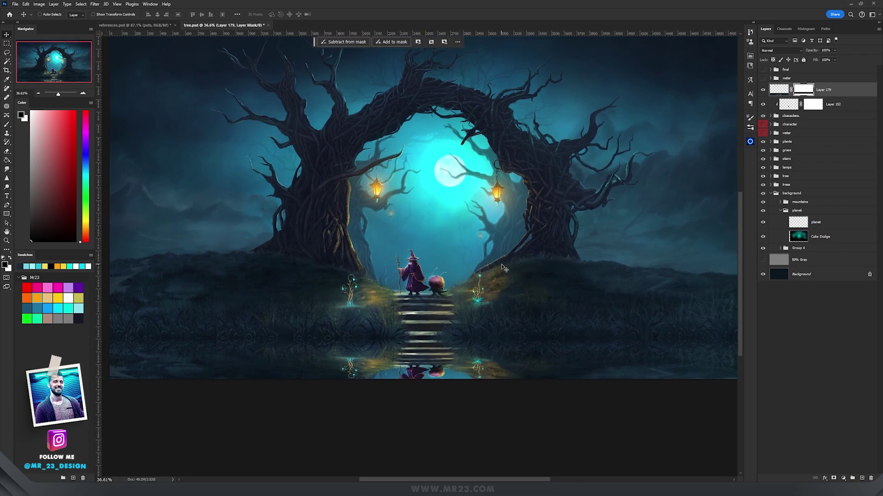
pyautogui.scroll(2, 504, 267)
pyautogui.click(777, 94)
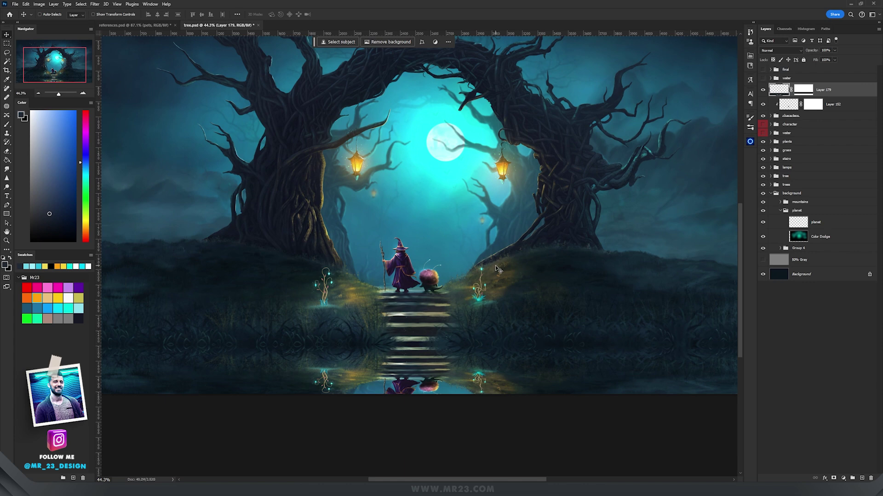
# - Apply Motion Blur to the reflection layer with an angle of 90 degrees and a distance of 15 pixels
pyautogui.scroll(2, 458, 300)
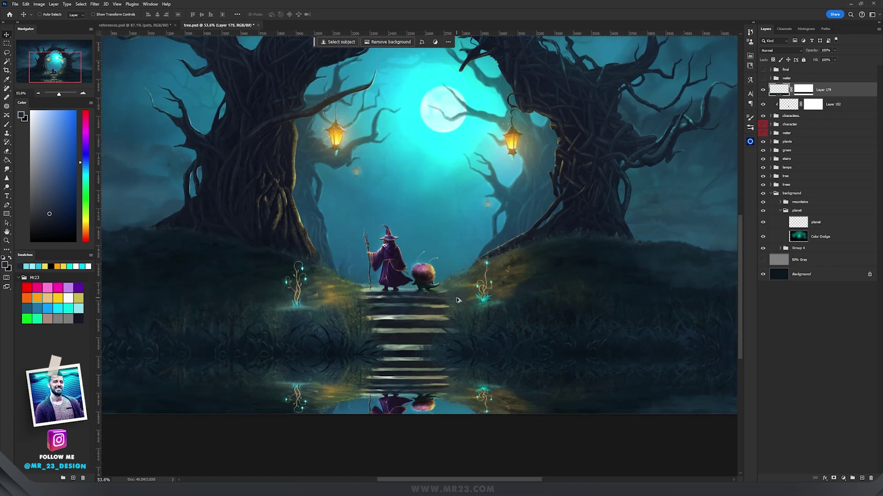
pyautogui.scroll(-1, 457, 300)
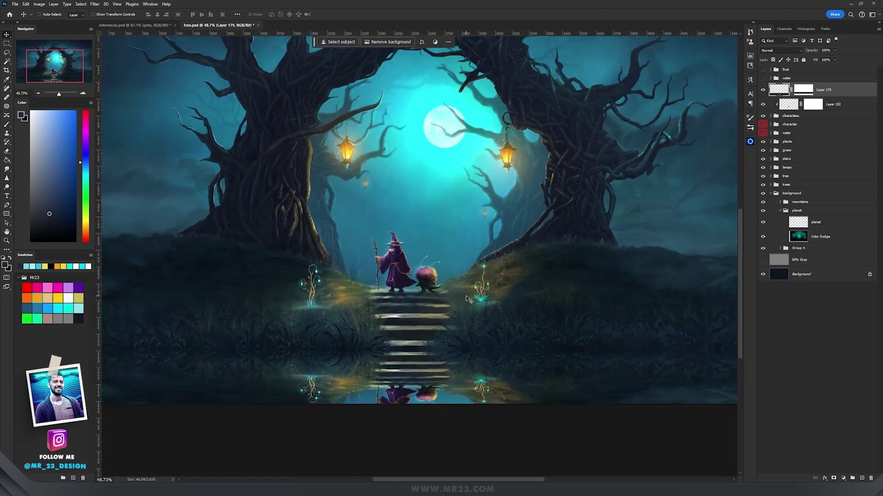
pyautogui.moveTo(483, 190); pyautogui.dragTo(469, 268)
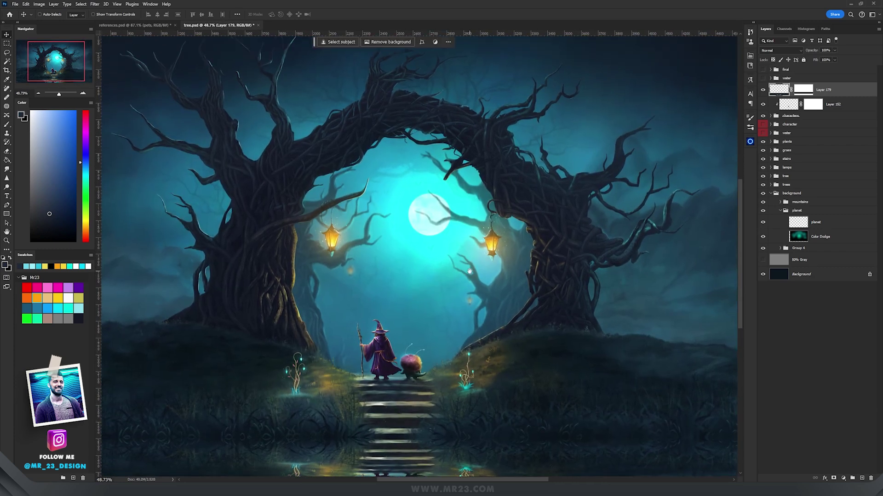
pyautogui.moveTo(468, 275); pyautogui.dragTo(479, 260)
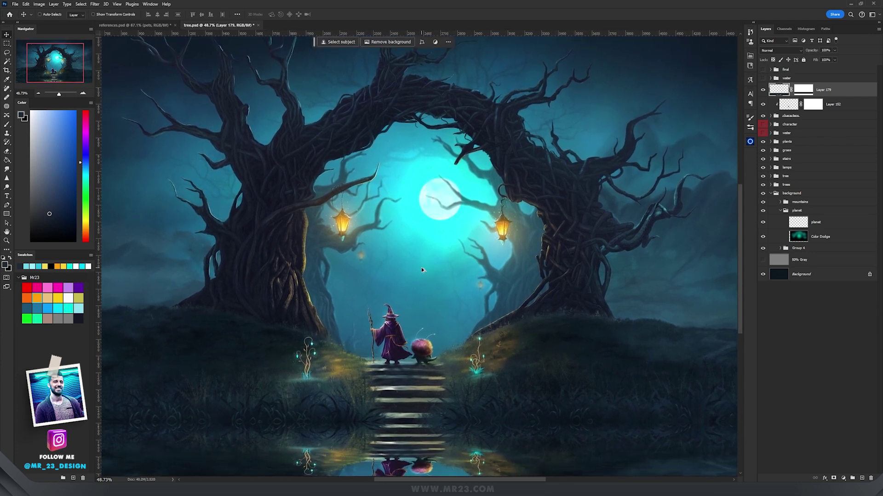
pyautogui.moveTo(550, 301); pyautogui.dragTo(552, 280)
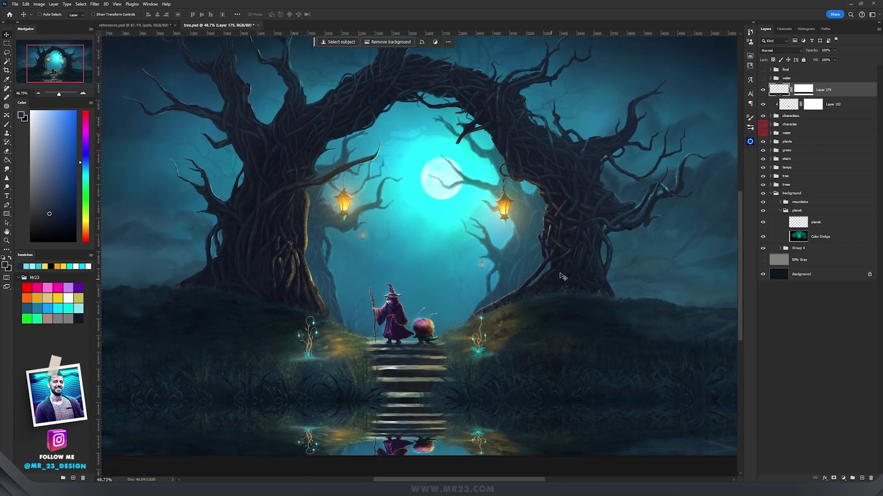
pyautogui.click(94, 5)
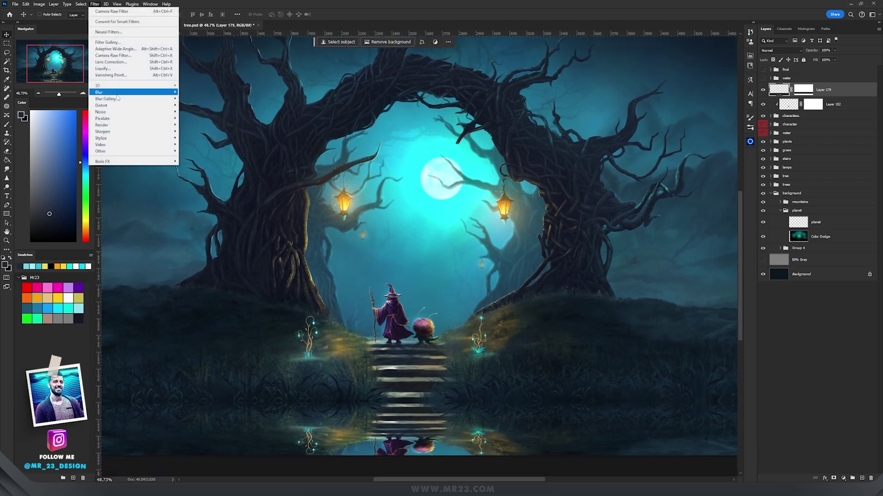
pyautogui.moveTo(119, 93)
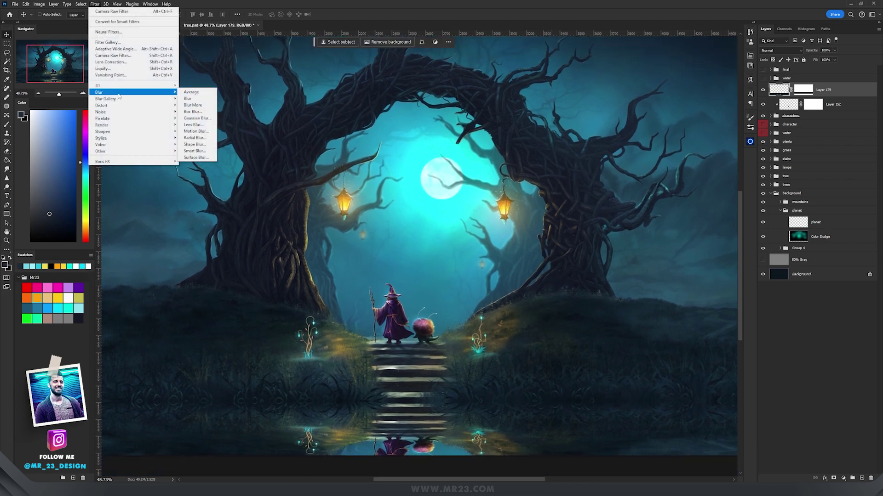
pyautogui.click(204, 132)
pyautogui.click(550, 210)
pyautogui.write('90')
pyautogui.press('Tab')
pyautogui.write('15')
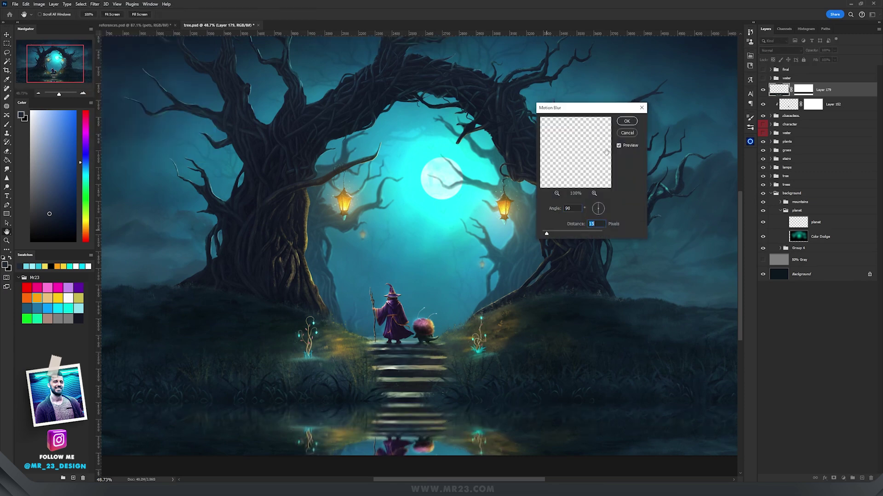
pyautogui.click(626, 121)
# - Open the Filter Gallery on the reflection layer, choose the Distort Glass effect and preview it over the mirrored characters
pyautogui.click(95, 5)
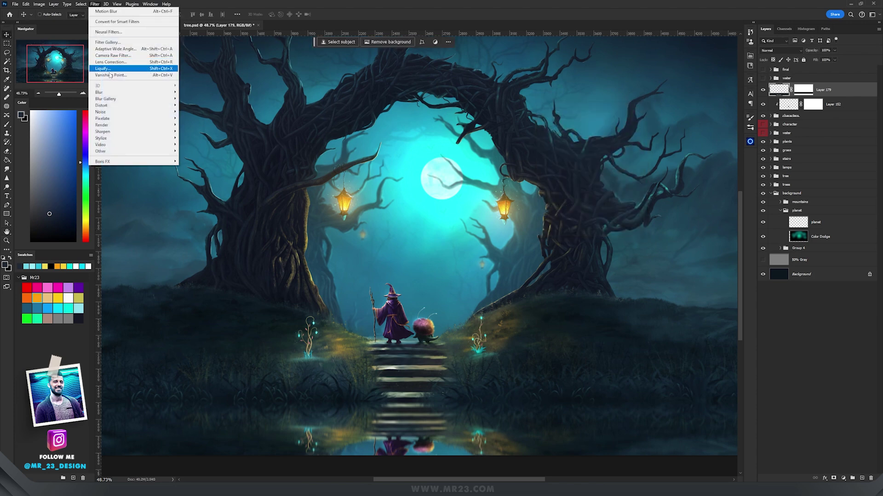
pyautogui.click(123, 44)
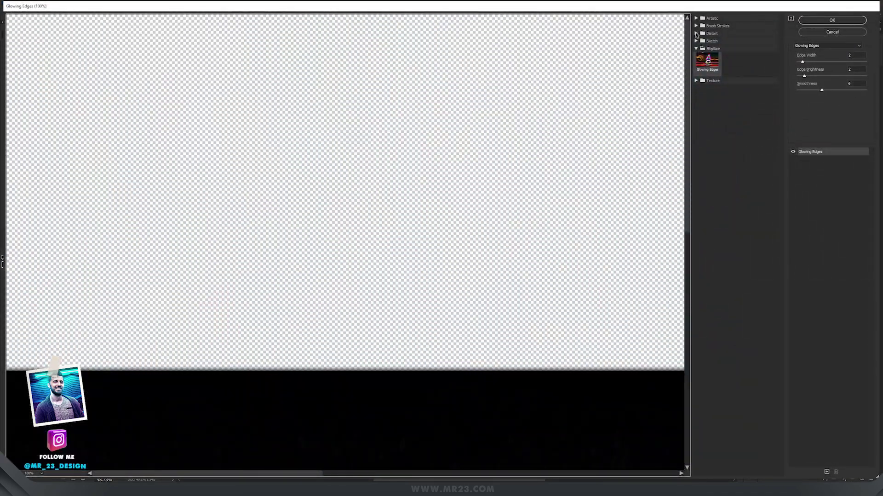
pyautogui.click(696, 34)
pyautogui.click(742, 48)
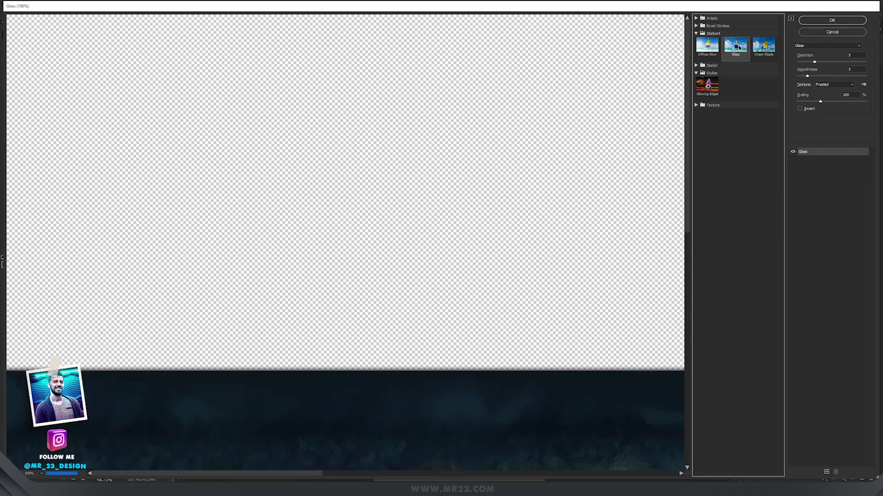
pyautogui.moveTo(517, 390); pyautogui.dragTo(154, 21)
pyautogui.moveTo(442, 173); pyautogui.dragTo(258, 202)
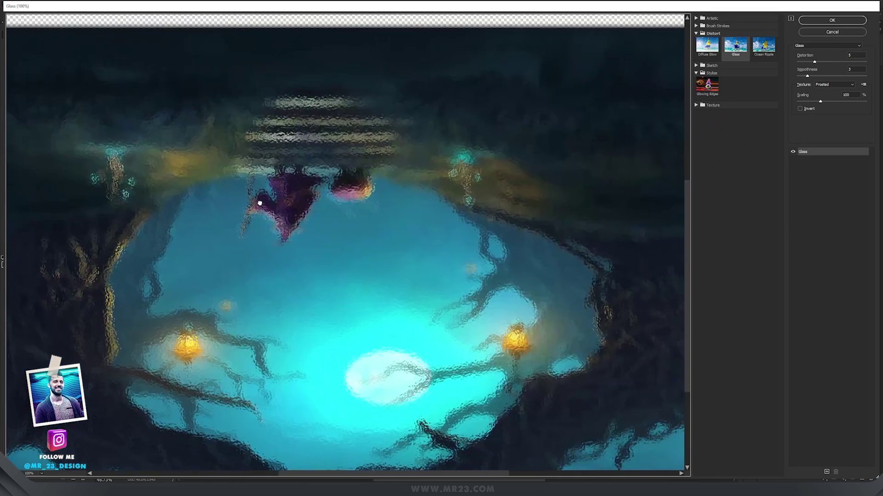
# - Load the water displacement file as the Glass filter's texture and check the rippled reflection
pyautogui.click(826, 85)
pyautogui.click(826, 84)
pyautogui.click(863, 85)
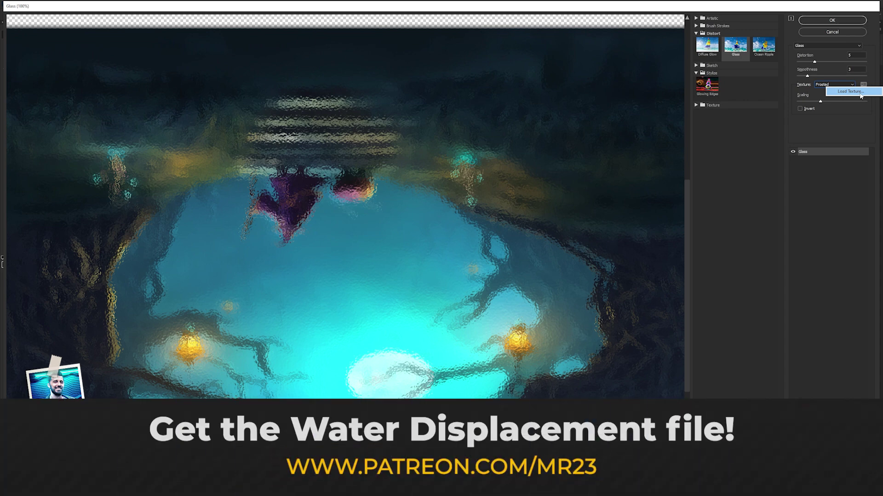
pyautogui.click(850, 92)
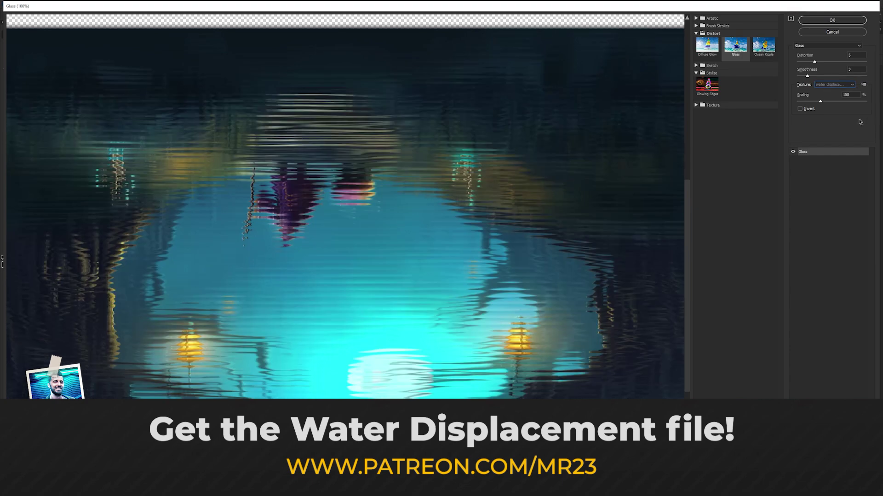
pyautogui.click(832, 85)
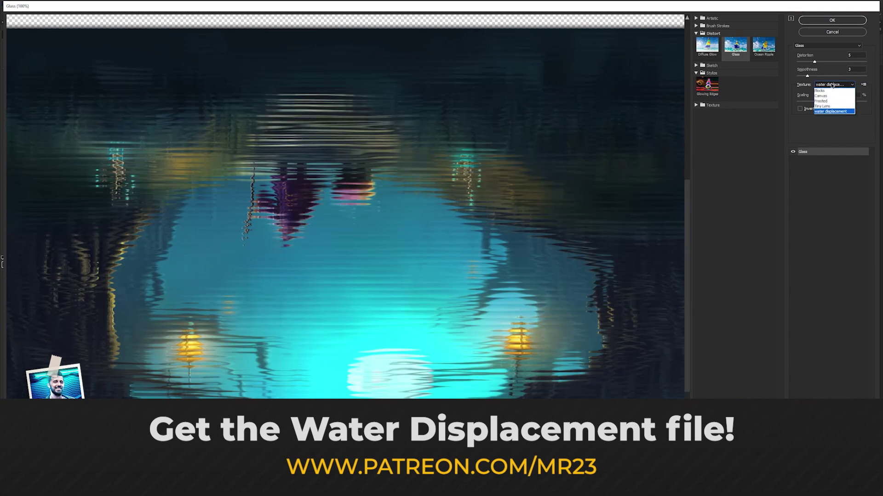
pyautogui.click(832, 85)
pyautogui.moveTo(308, 172); pyautogui.dragTo(371, 156)
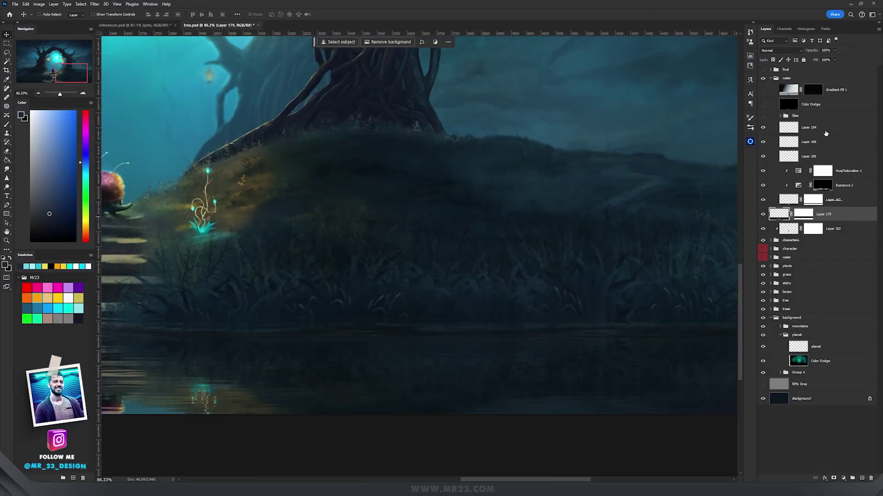
# - Add a new layer in the water group and set up the lily pad brush, enlarged, with a bright green swatch
pyautogui.click(826, 131)
pyautogui.click(862, 478)
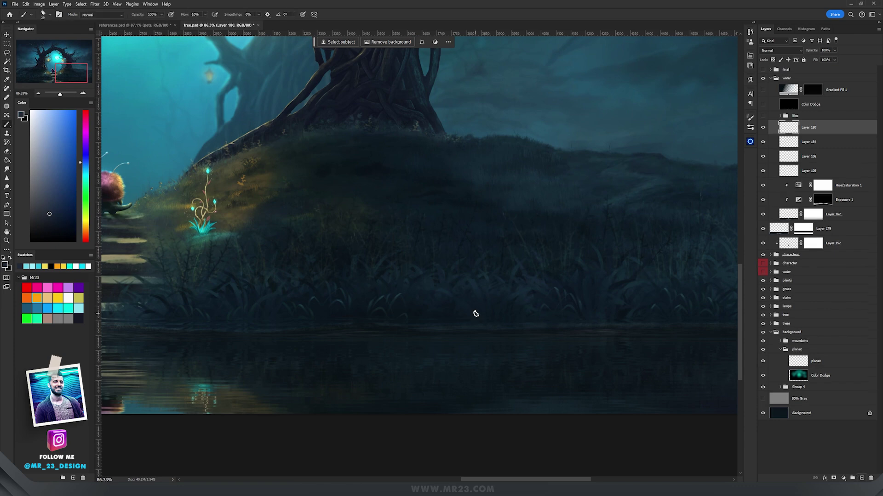
pyautogui.press('b')
pyautogui.rightClick(476, 317)
pyautogui.click(493, 314)
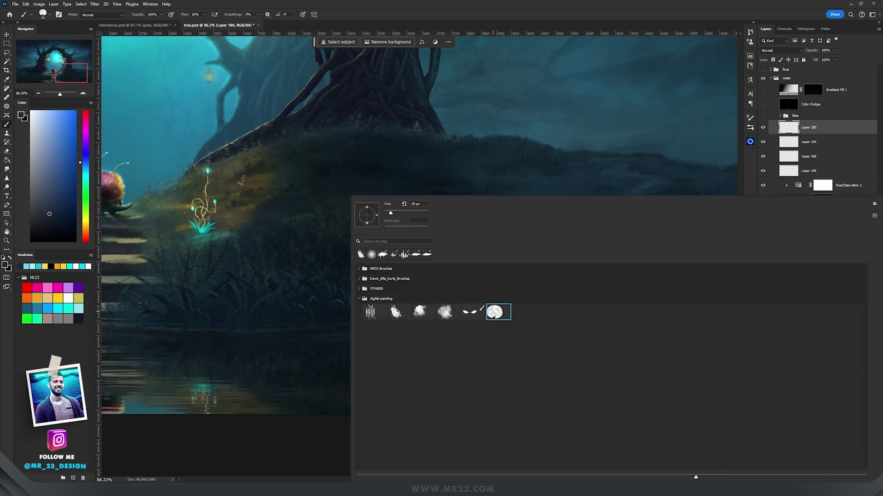
pyautogui.click(471, 3)
pyautogui.keyDown('alt'); pyautogui.moveTo(440, 365); pyautogui.dragTo(468, 366); pyautogui.keyUp('alt')
pyautogui.click(29, 318)
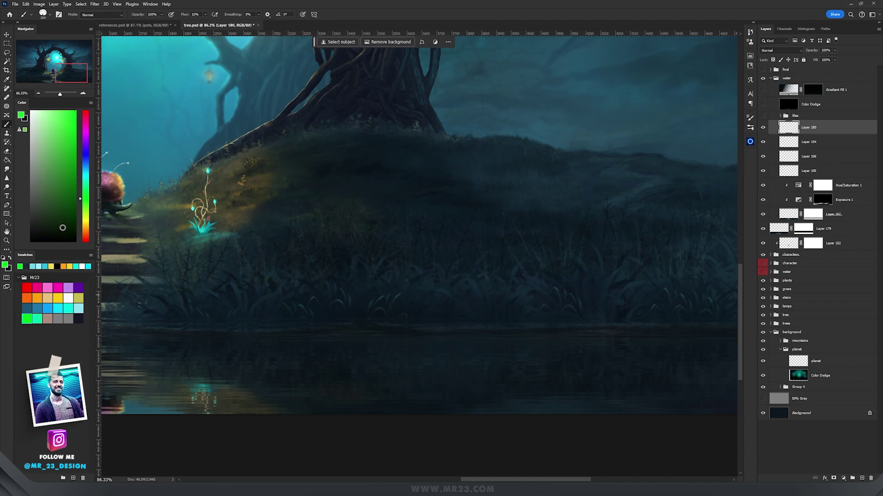
# - Set the brush flow to 100% and stamp a dark green lily pad on the water beyond the stairs
pyautogui.keyDown('alt'); pyautogui.moveTo(458, 380); pyautogui.dragTo(467, 380); pyautogui.keyUp('alt')
pyautogui.click(205, 15)
pyautogui.moveTo(202, 24); pyautogui.dragTo(236, 24)
pyautogui.click(457, 374)
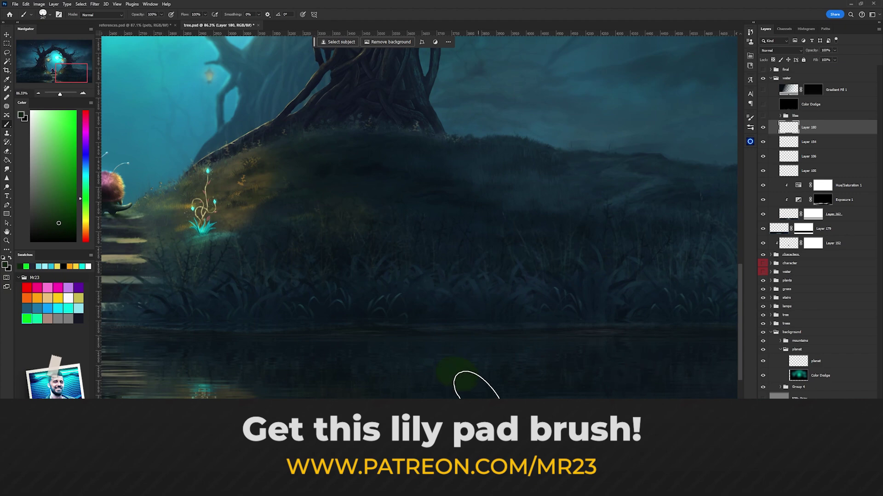
# - Flatten the lily pad with Free Transform so it lies in perspective on the water surface
pyautogui.keyDown('ctrl'); pyautogui.moveTo(464, 389); pyautogui.dragTo(494, 388); pyautogui.keyUp('ctrl')
pyautogui.hotkey('ctrl', 't')
pyautogui.moveTo(450, 330); pyautogui.dragTo(512, 352)
pyautogui.press('Return')
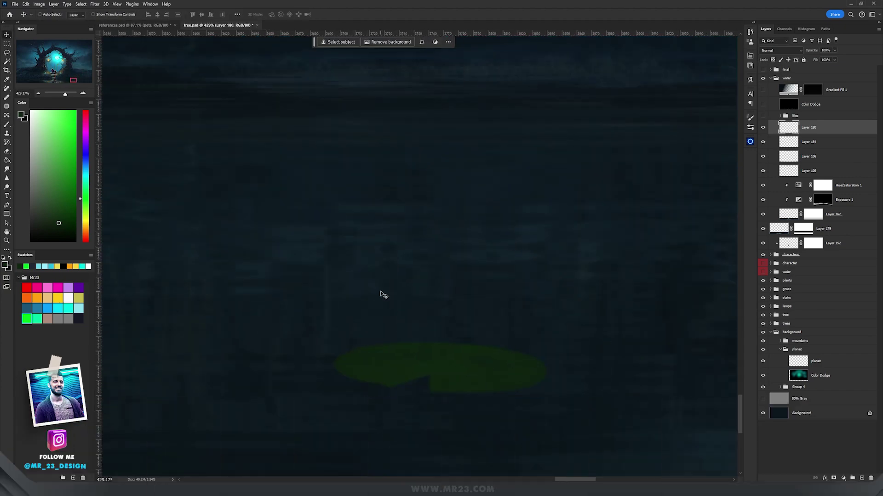
# - Tone down the lily pad's green with Hue/Saturation and lock the layer's transparent pixels
pyautogui.hotkey('ctrl', 'u')
pyautogui.moveTo(656, 176)
pyautogui.mouseDown()
pyautogui.moveTo(642, 175)
pyautogui.moveTo(650, 195)
pyautogui.moveTo(648, 176)
pyautogui.moveTo(666, 158)
pyautogui.mouseUp()
pyautogui.press('Return')
pyautogui.hotkey('ctrl', 'u')
pyautogui.press('Return')
pyautogui.press('/')
# - Choose a textured painting brush in Screen mode and paint soft teal and orange highlights along the lily pad's edge
pyautogui.rightClick(351, 197)
pyautogui.doubleClick(410, 329)
pyautogui.press('z')
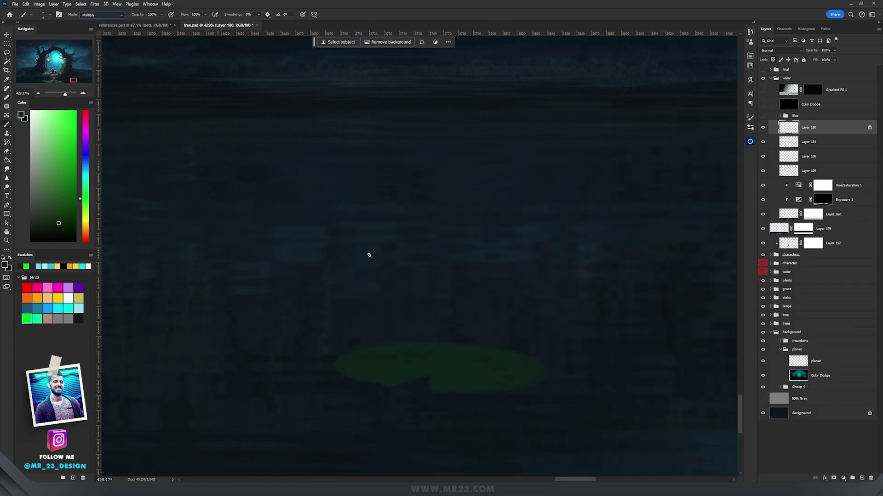
pyautogui.click(102, 15)
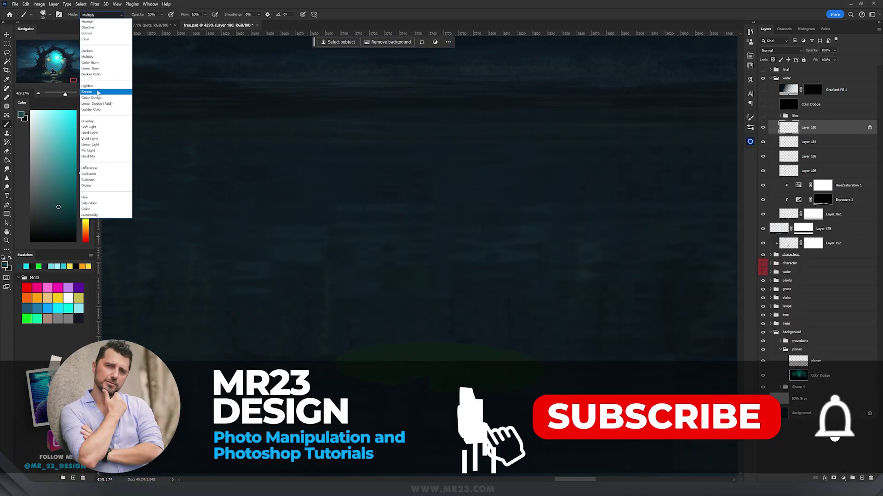
pyautogui.click(98, 92)
pyautogui.press('z')
pyautogui.moveTo(349, 367)
pyautogui.mouseDown()
pyautogui.moveTo(384, 353)
pyautogui.moveTo(356, 363)
pyautogui.moveTo(438, 348)
pyautogui.mouseUp()
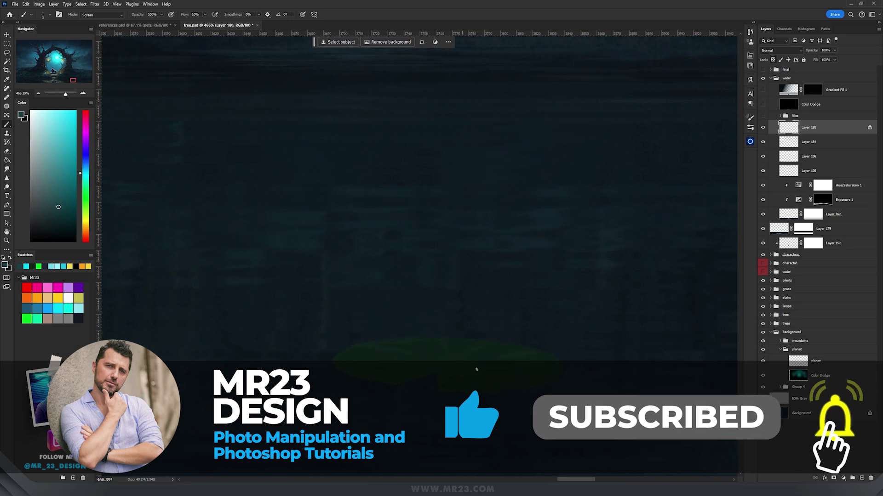
pyautogui.click(82, 266)
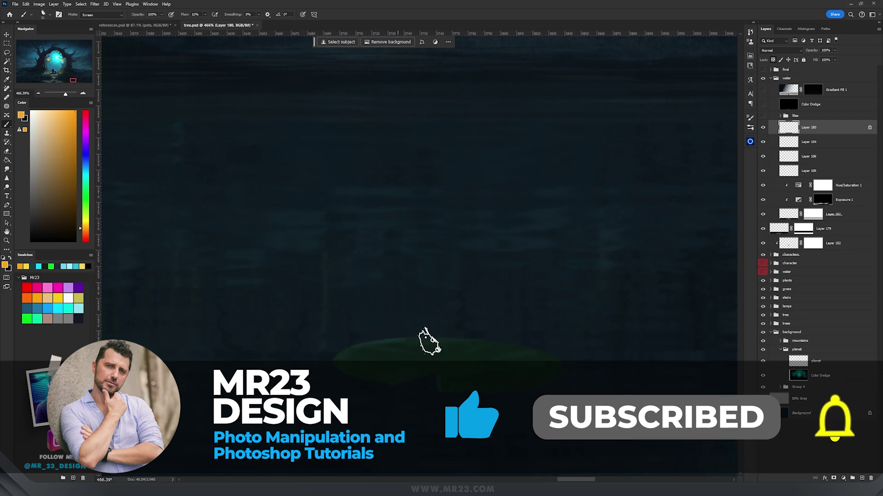
pyautogui.moveTo(426, 340)
pyautogui.mouseDown()
pyautogui.moveTo(378, 353)
pyautogui.moveTo(534, 339)
pyautogui.mouseUp()
# - Add a new layer beneath the lily pad layer and sample a dark colour beside the pad
pyautogui.keyDown('ctrl'); pyautogui.click(861, 478); pyautogui.keyUp('ctrl')
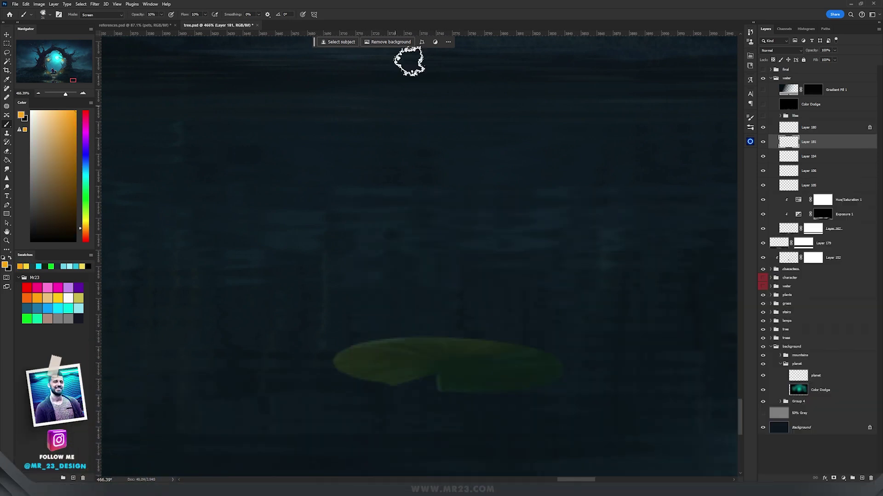
pyautogui.keyDown('alt'); pyautogui.click(557, 385); pyautogui.keyUp('alt')
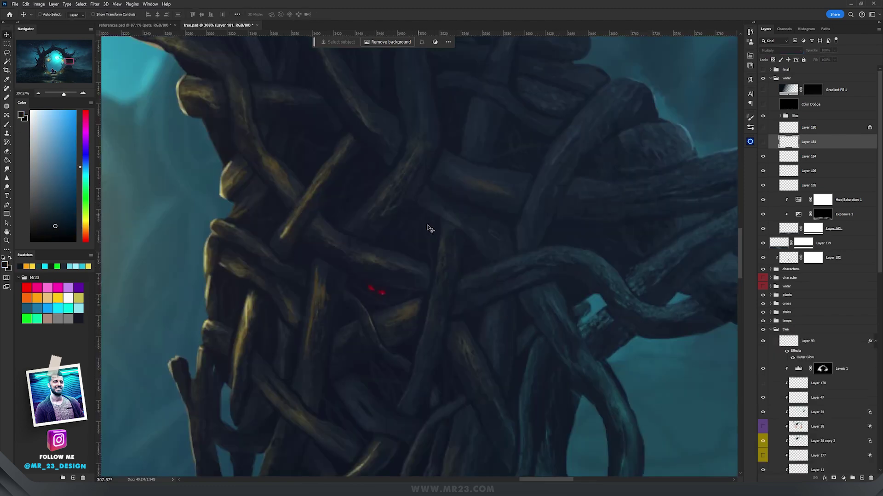
# - Toggle the visibility of the red eyes' layer in the tree group and select that layer
pyautogui.moveTo(428, 256); pyautogui.dragTo(707, 313)
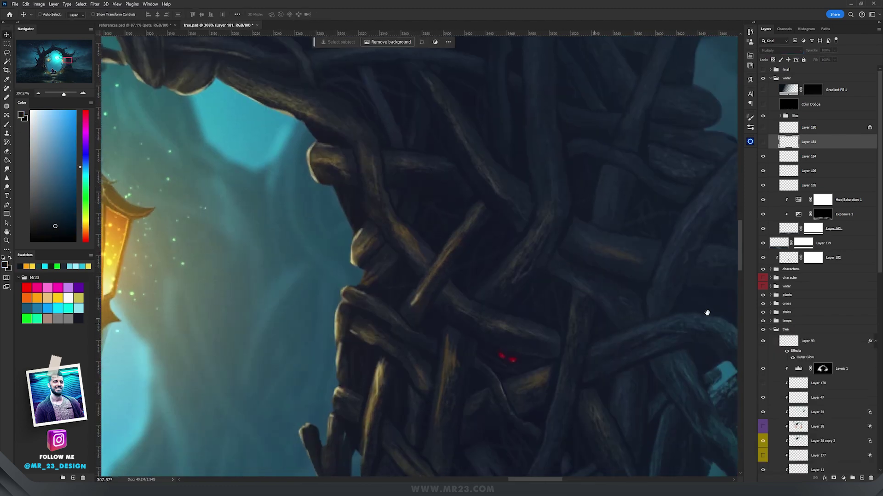
pyautogui.click(763, 342)
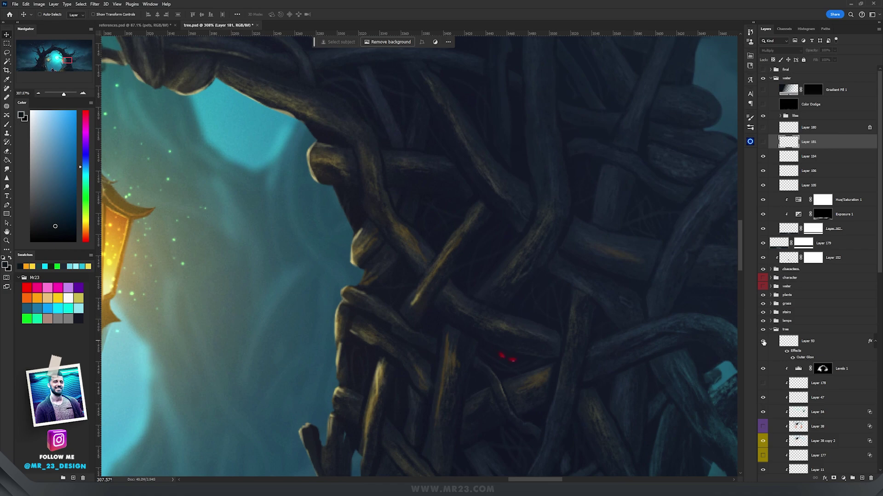
pyautogui.click(810, 343)
# - Examine the glowing red eyes hidden among the roots and branches across the tree and the lantern-lit trunk
pyautogui.scroll(-5, 591, 326)
pyautogui.moveTo(530, 299); pyautogui.dragTo(428, 257)
pyautogui.moveTo(317, 64); pyautogui.dragTo(481, 391)
pyautogui.moveTo(268, 229); pyautogui.dragTo(426, 318)
pyautogui.scroll(5, 419, 208)
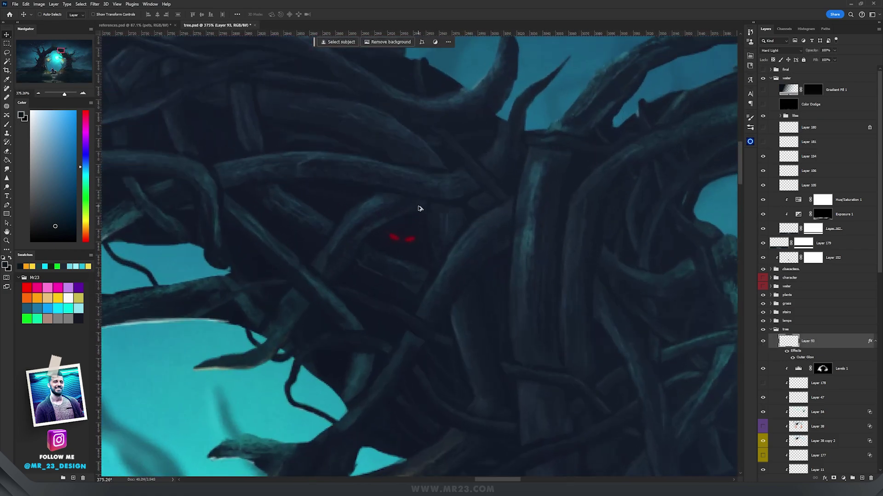
pyautogui.scroll(-6, 419, 208)
pyautogui.scroll(-1, 419, 209)
pyautogui.moveTo(391, 221); pyautogui.dragTo(674, 205)
pyautogui.moveTo(193, 205); pyautogui.dragTo(475, 169)
pyautogui.moveTo(531, 349); pyautogui.dragTo(584, 76)
pyautogui.moveTo(466, 282)
pyautogui.mouseDown()
pyautogui.moveTo(430, 184)
pyautogui.moveTo(474, 276)
pyautogui.mouseUp()
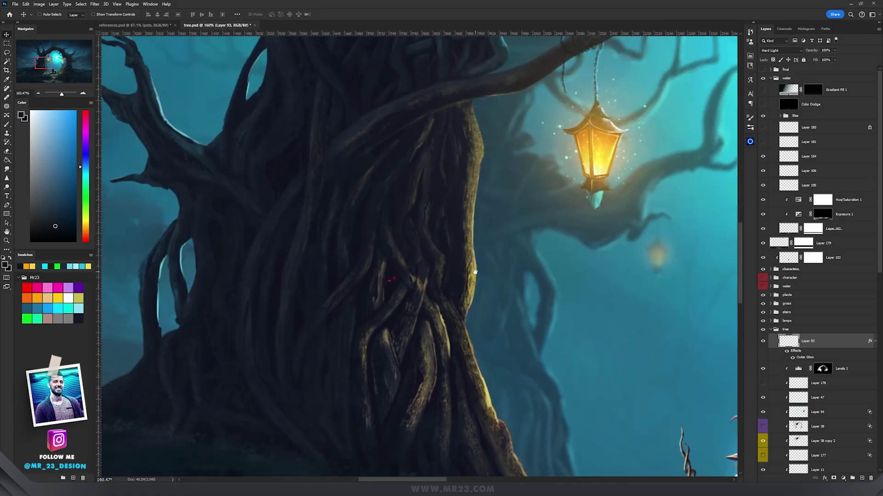
pyautogui.scroll(1, 376, 295)
pyautogui.scroll(1, 375, 295)
pyautogui.scroll(-2, 375, 295)
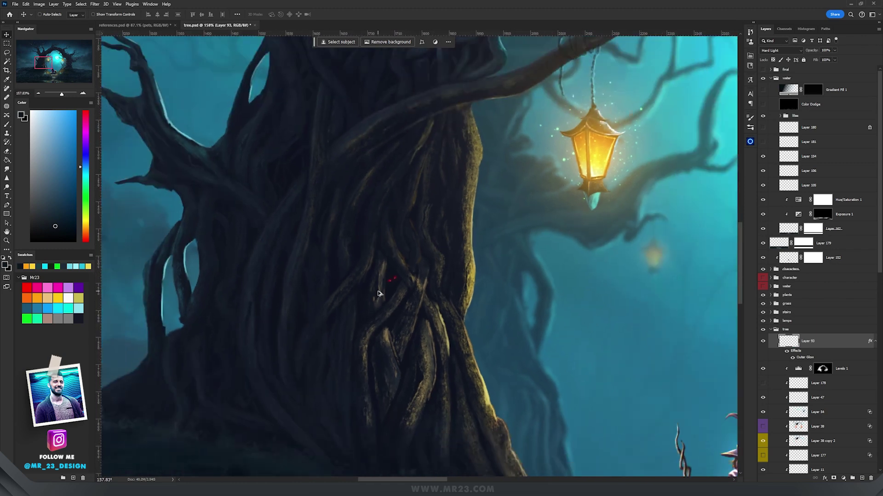
# - Add a new layer above the red eyes' layer and choose a small Normal-mode brush at 100% opacity with the red swatch colour
pyautogui.moveTo(545, 270); pyautogui.dragTo(486, 262)
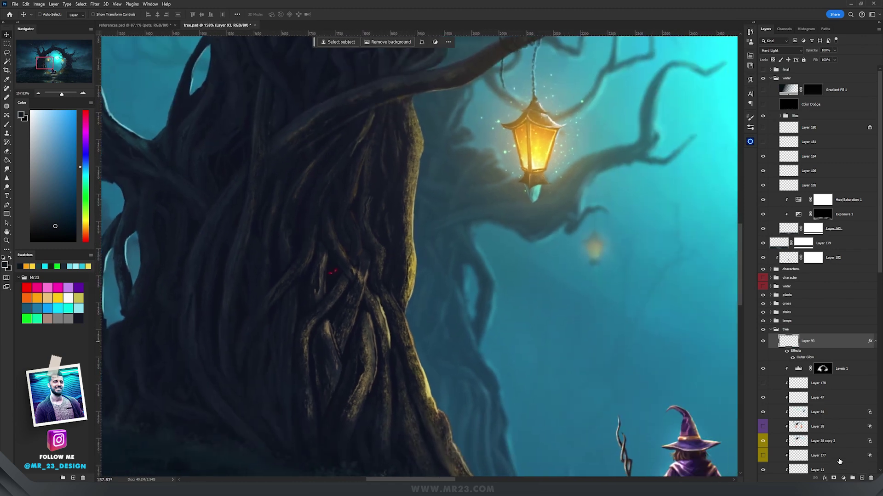
pyautogui.hotkey('ctrl', 'shift', 'alt', 'n')
pyautogui.press('b')
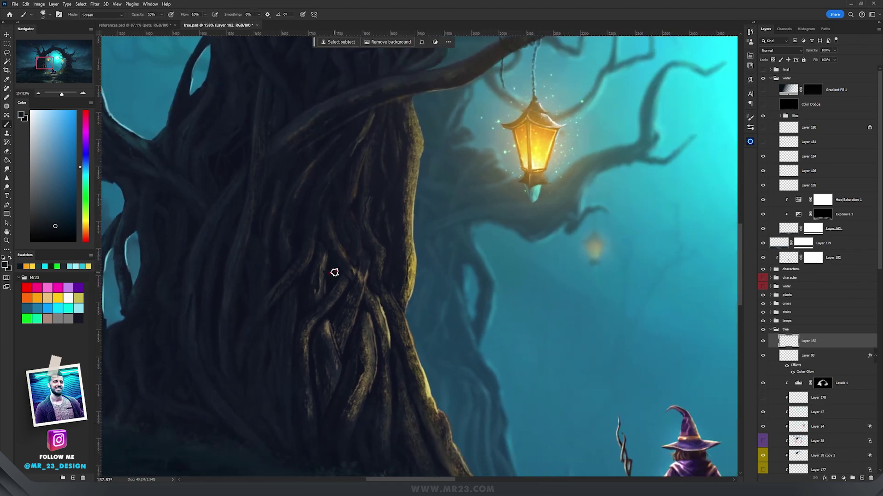
pyautogui.rightClick(334, 271)
pyautogui.click(461, 314)
pyautogui.click(27, 287)
pyautogui.click(304, 230)
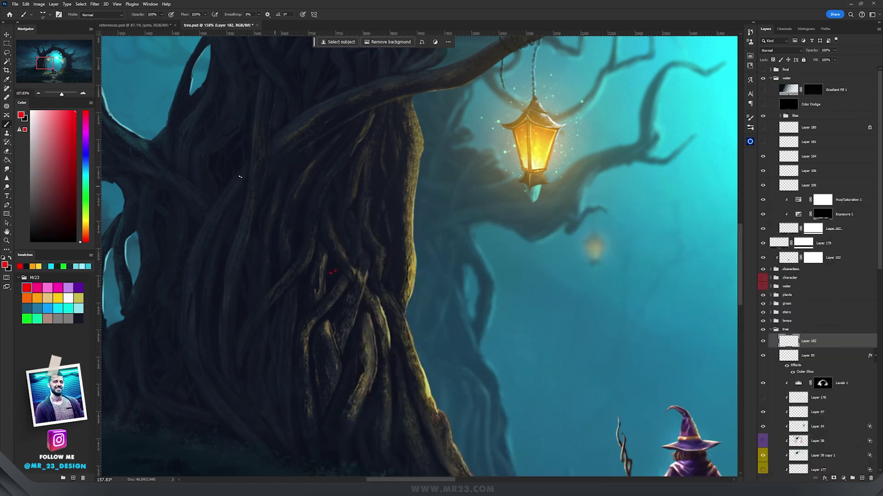